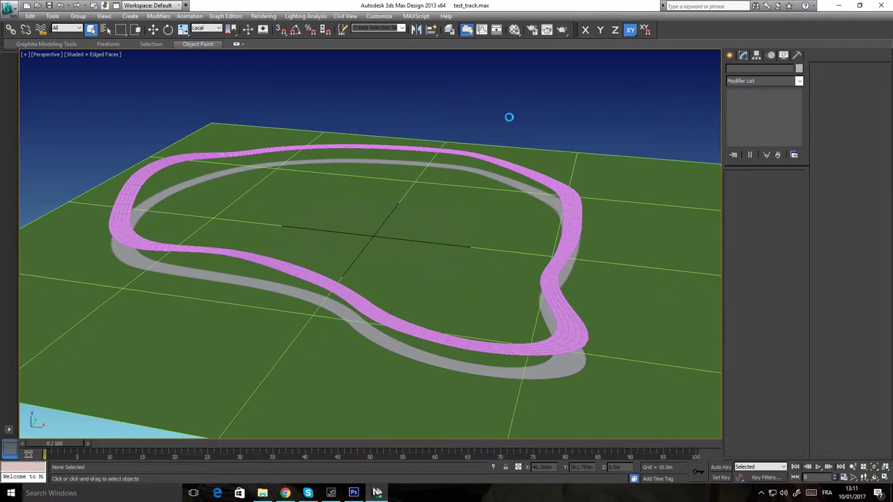
{"action": "left_click", "coordinate": [159, 164]}
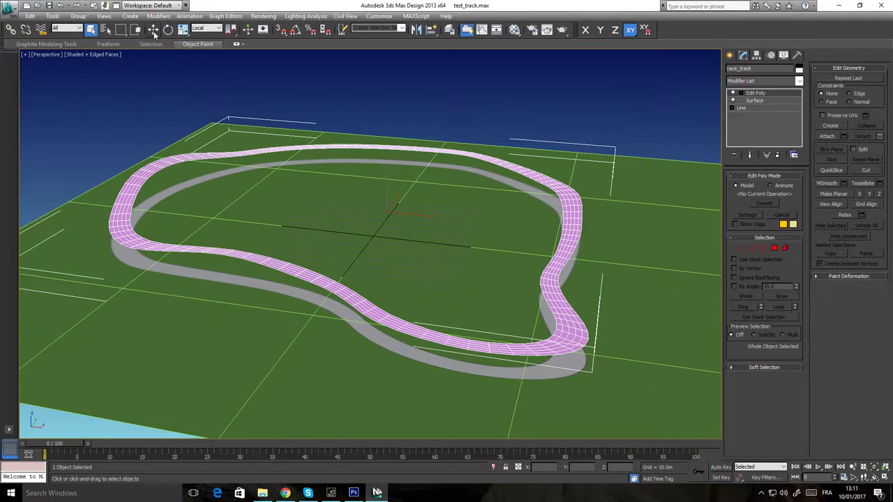
{"action": "left_click", "coordinate": [180, 57]}
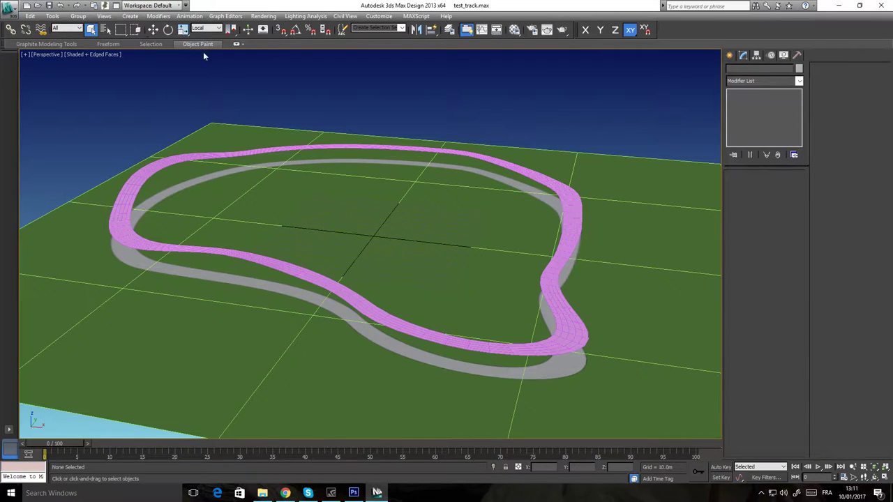
Switch to Photoshop and check the pixel dimensions of the D_road_st.dds road texture
{"action": "left_click", "coordinate": [353, 493]}
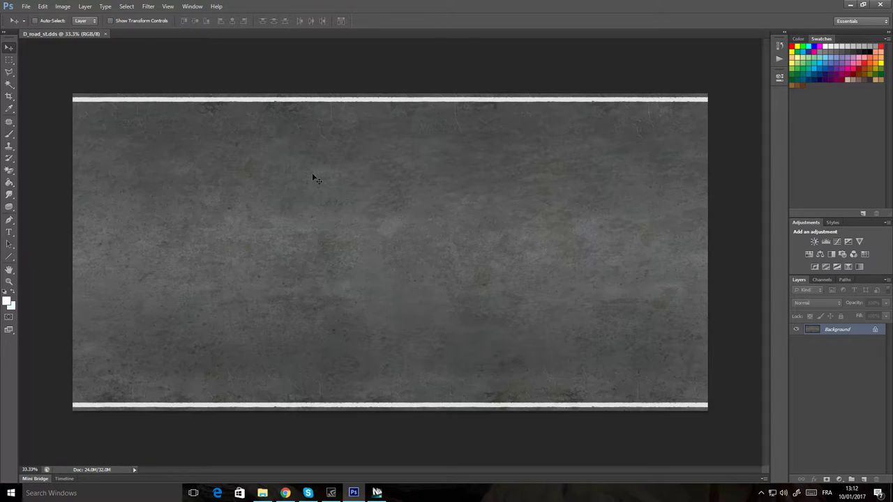
{"action": "left_click", "coordinate": [62, 6]}
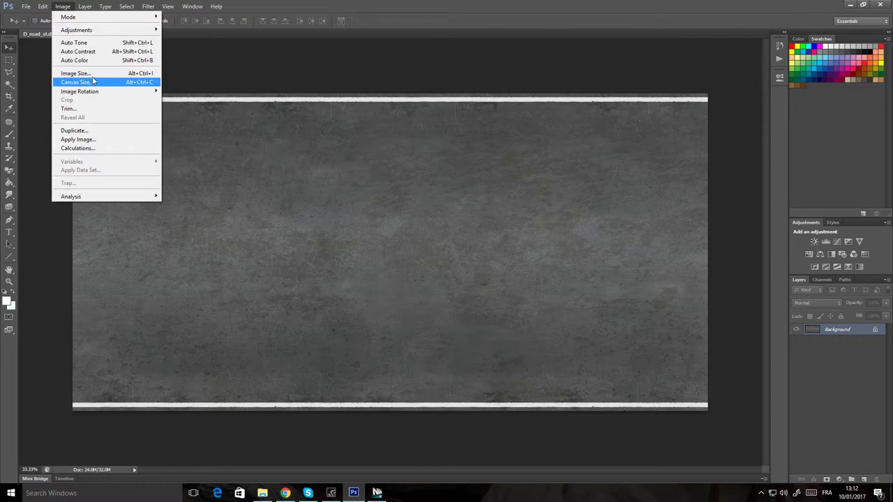
{"action": "left_click", "coordinate": [82, 73]}
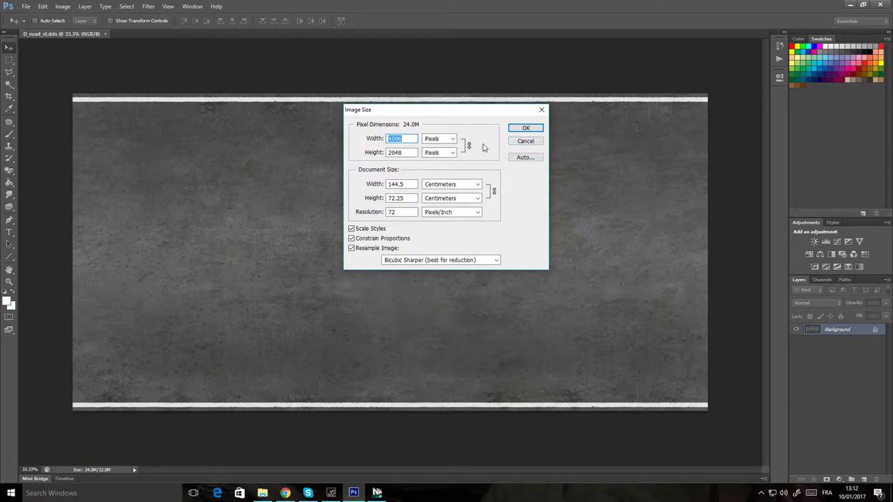
{"action": "left_click", "coordinate": [519, 129]}
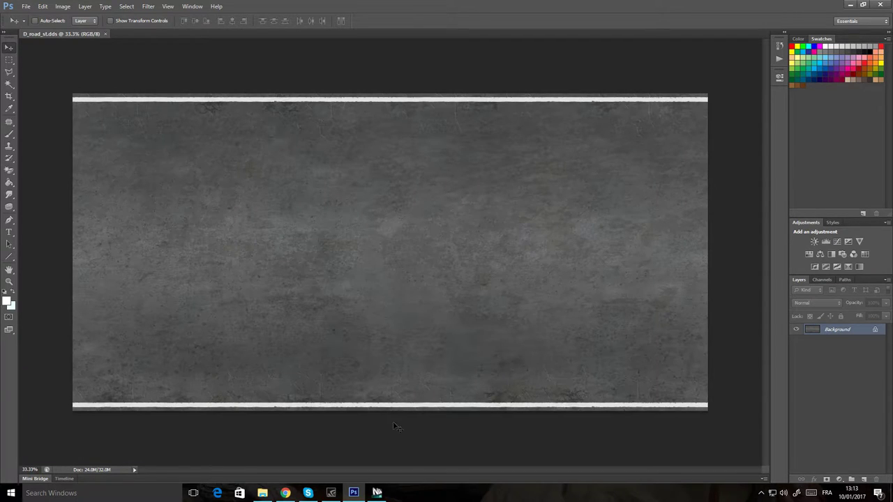
Return to 3ds Max, bring up the Material Editor and change the 02 - Default material to the Standard type
{"action": "left_click", "coordinate": [377, 493]}
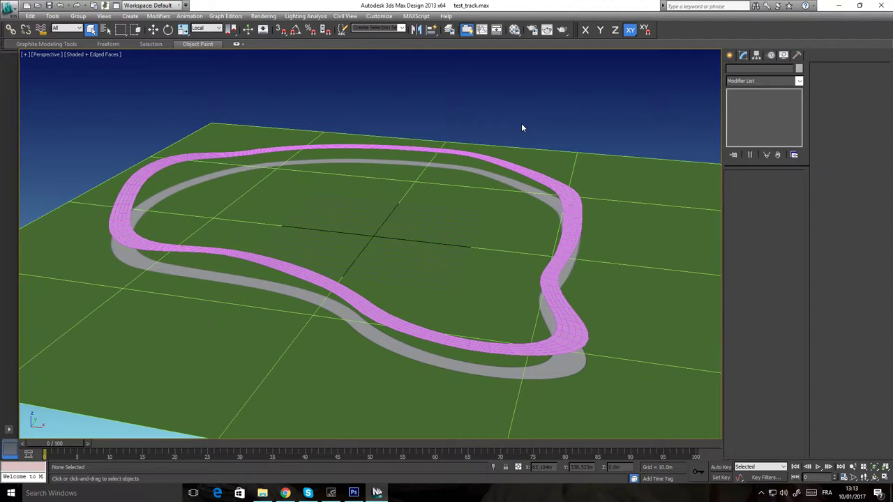
{"action": "key", "text": "m"}
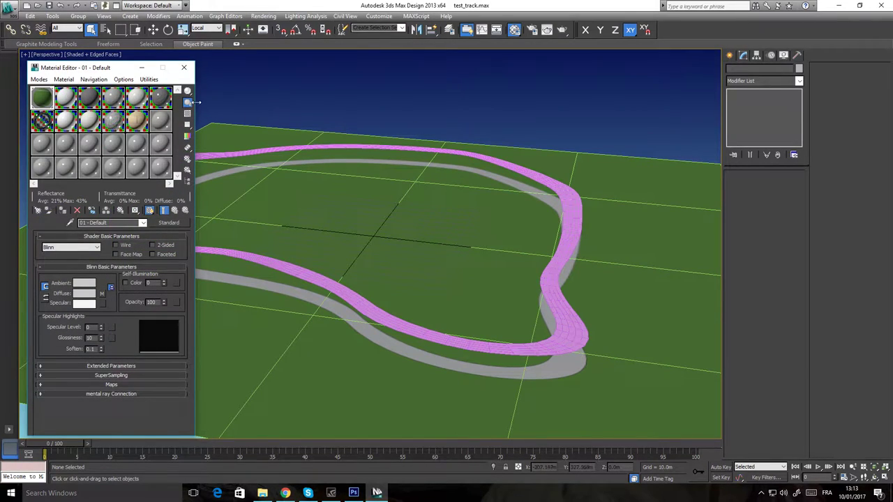
{"action": "left_click_drag", "start_coordinate": [70, 69], "coordinate": [109, 69]}
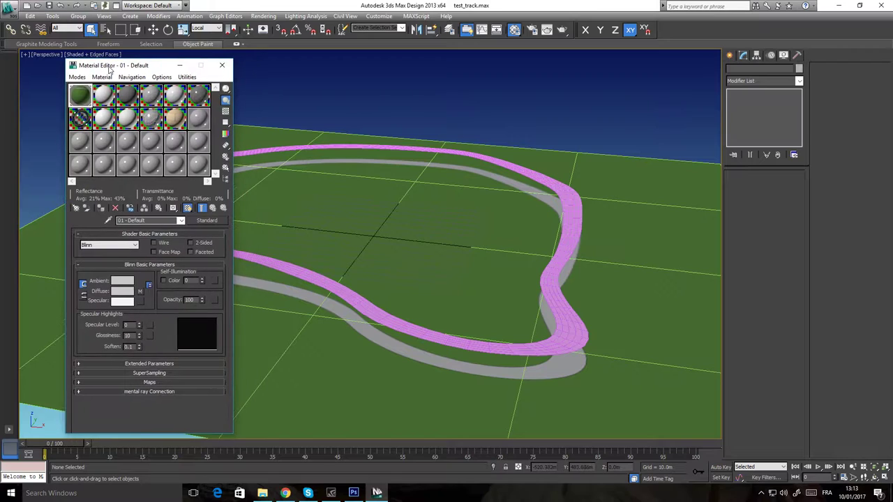
{"action": "left_click", "coordinate": [105, 99]}
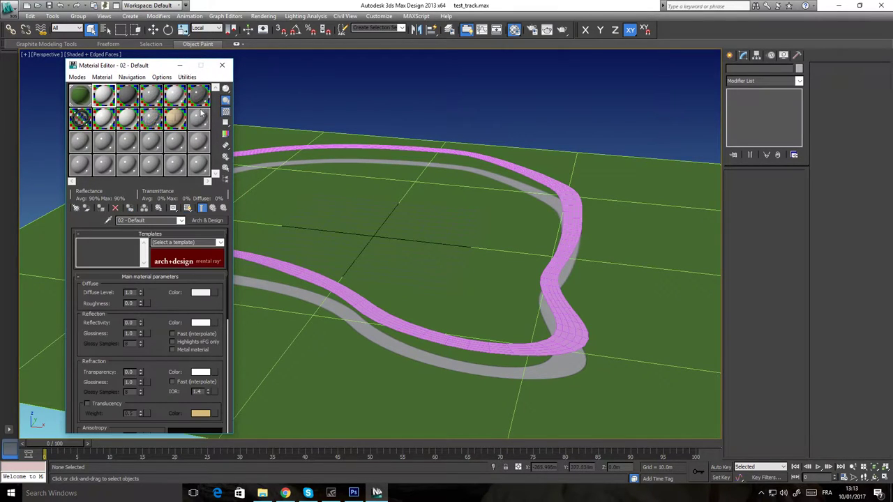
{"action": "left_click", "coordinate": [208, 221]}
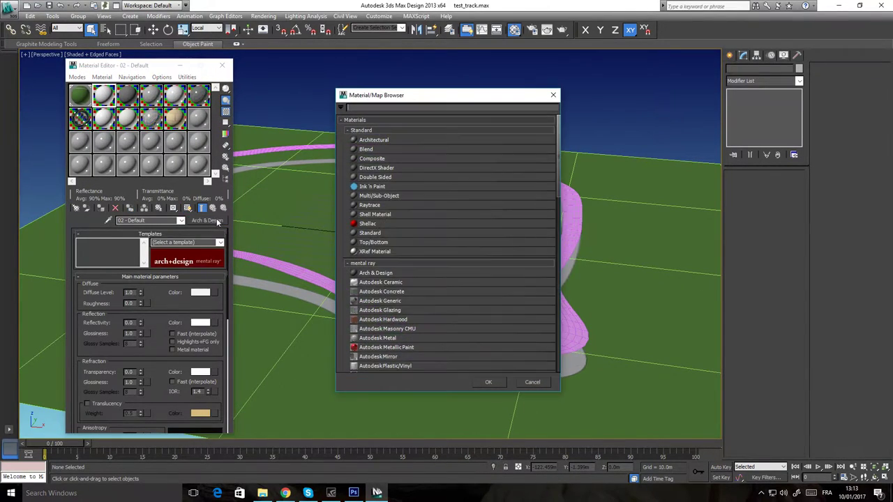
{"action": "double_click", "coordinate": [386, 233]}
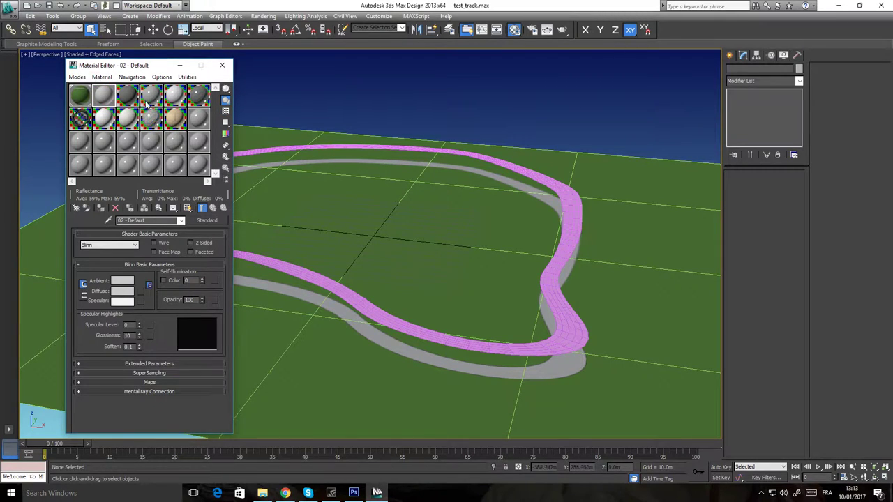
Assign the bitmap D_road_st.dds as the diffuse map of the 02 - Default material
{"action": "left_click", "coordinate": [142, 291]}
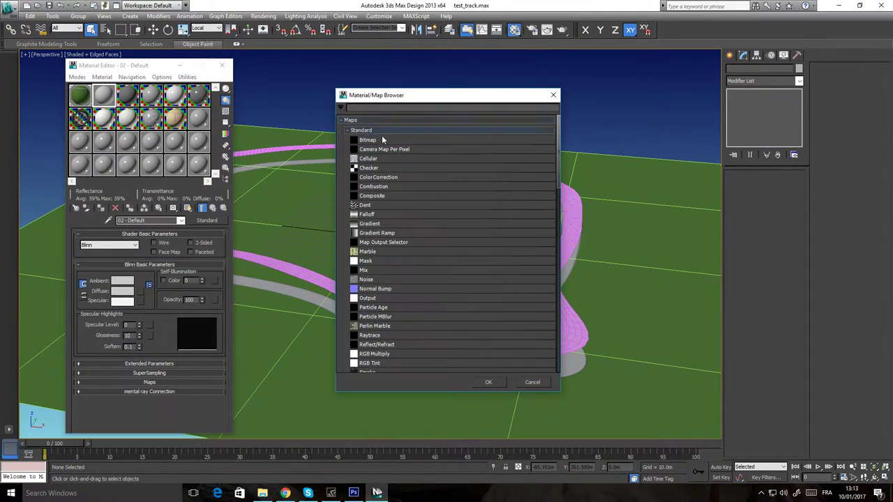
{"action": "double_click", "coordinate": [377, 139]}
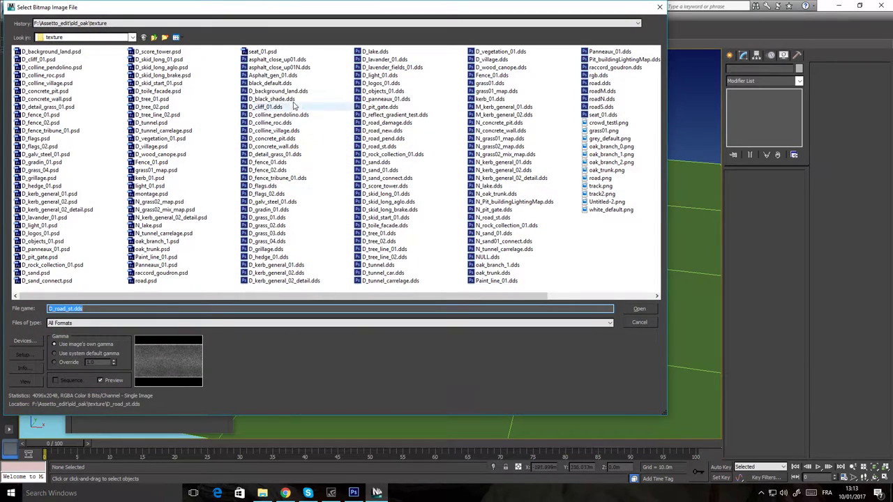
{"action": "double_click", "coordinate": [403, 149]}
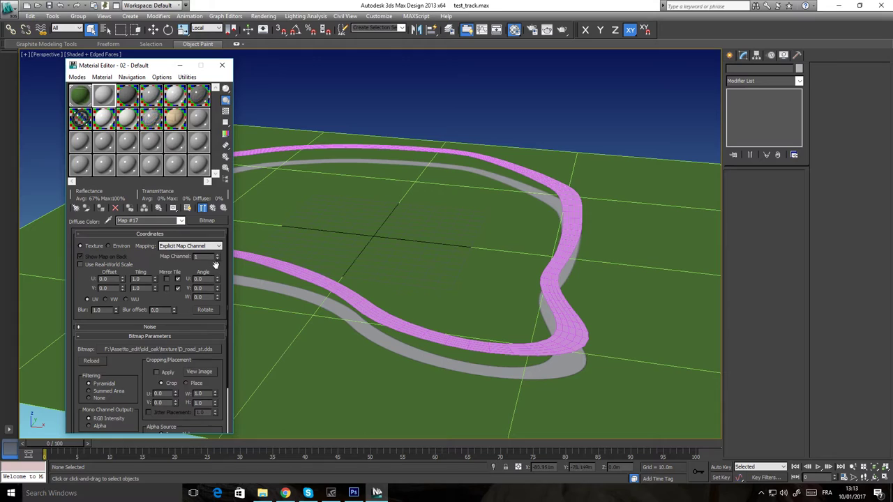
Apply the 02 - Default material to the race_track object and show its texture in the viewport
{"action": "left_click", "coordinate": [340, 290]}
{"action": "middle_click_drag", "start_coordinate": [375, 212], "coordinate": [553, 203], "text": "alt"}
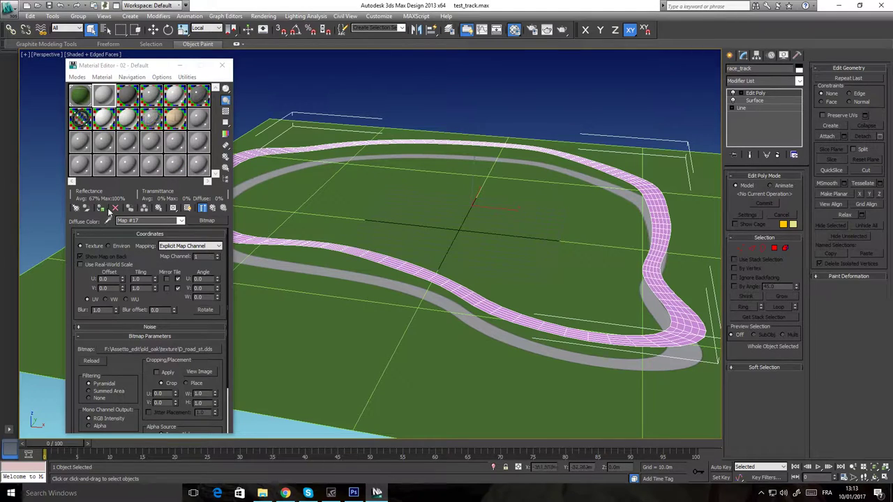
{"action": "left_click", "coordinate": [101, 208]}
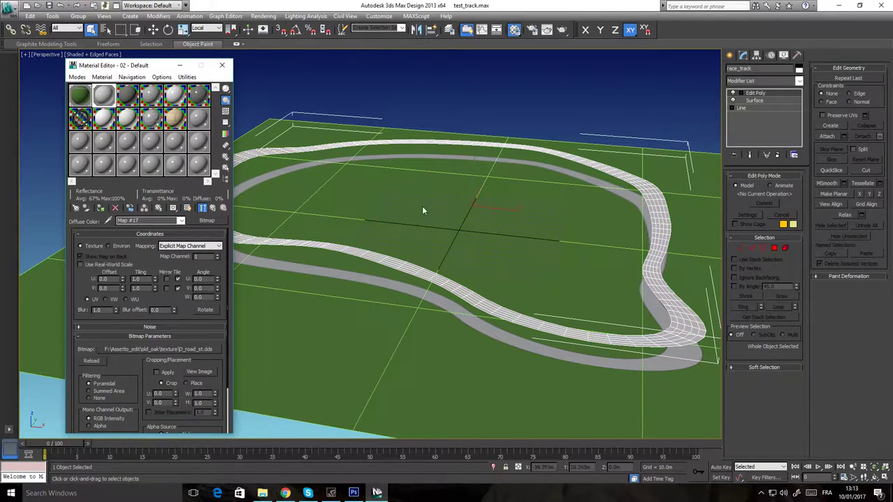
{"action": "left_click", "coordinate": [187, 208]}
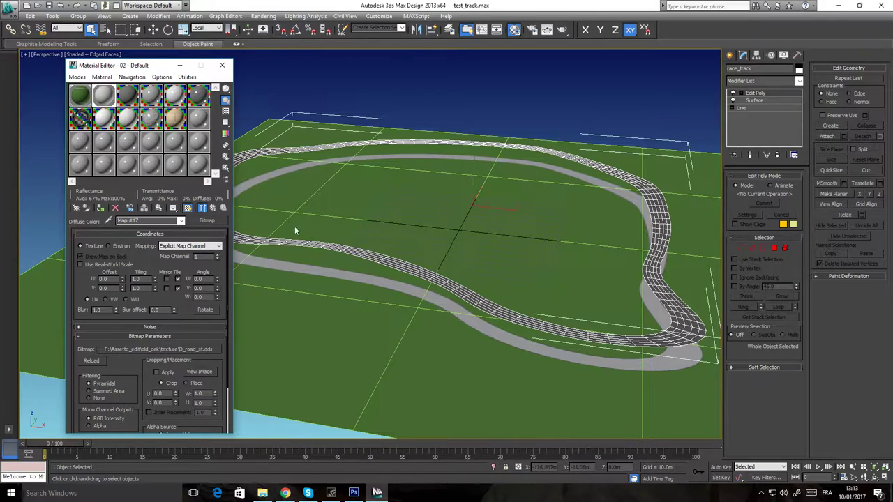
Examine how the road texture appears on the race_track surface, both close up and around the whole circuit
{"action": "middle_click_drag", "start_coordinate": [591, 282], "coordinate": [391, 273]}
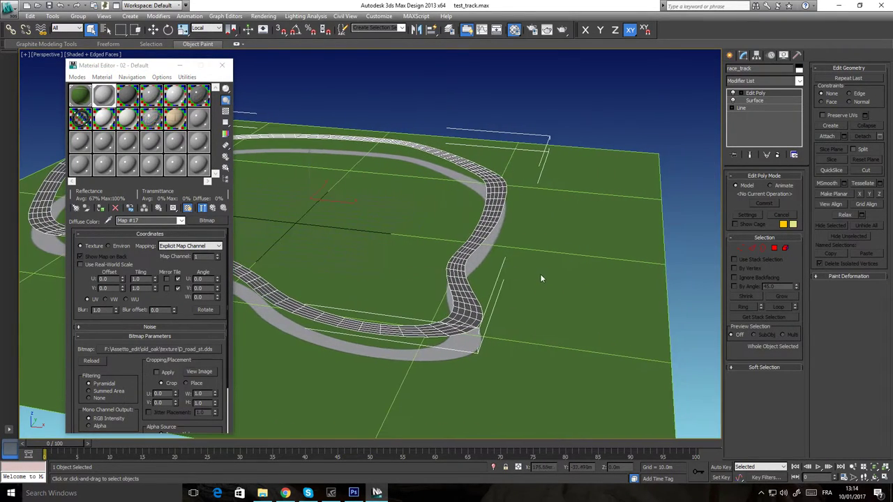
{"action": "scroll", "coordinate": [586, 279], "scroll_direction": "up", "scroll_amount": 3}
{"action": "middle_click_drag", "start_coordinate": [593, 284], "coordinate": [421, 255], "text": "alt"}
{"action": "middle_click_drag", "start_coordinate": [472, 265], "coordinate": [516, 274], "text": "alt"}
{"action": "scroll", "coordinate": [504, 278], "scroll_direction": "up", "scroll_amount": 4}
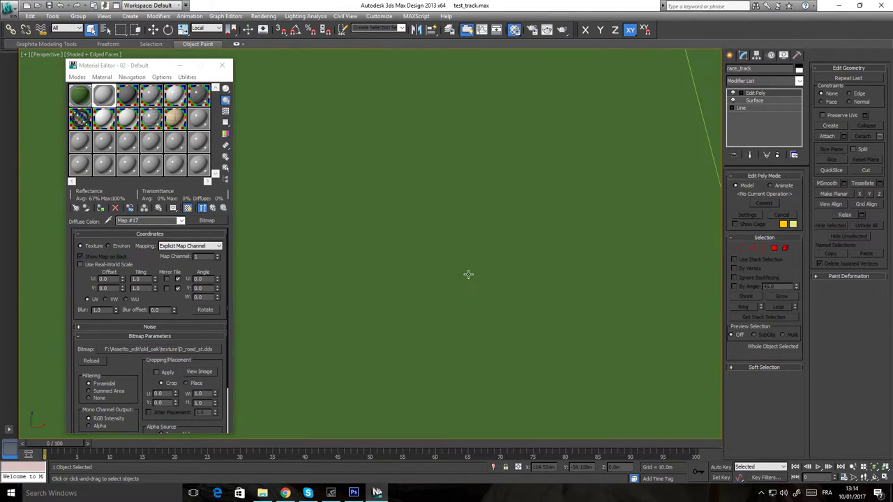
{"action": "scroll", "coordinate": [468, 274], "scroll_direction": "down", "scroll_amount": 4}
{"action": "scroll", "coordinate": [452, 275], "scroll_direction": "up", "scroll_amount": 3}
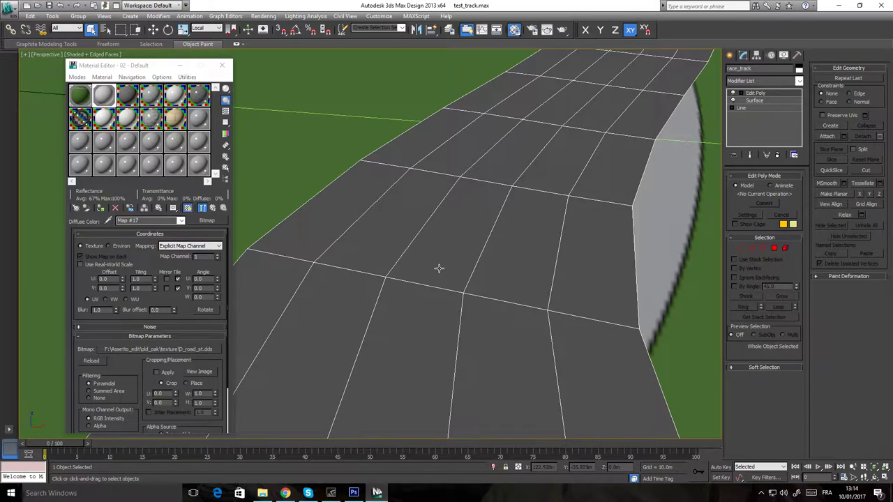
{"action": "scroll", "coordinate": [365, 244], "scroll_direction": "down", "scroll_amount": 5}
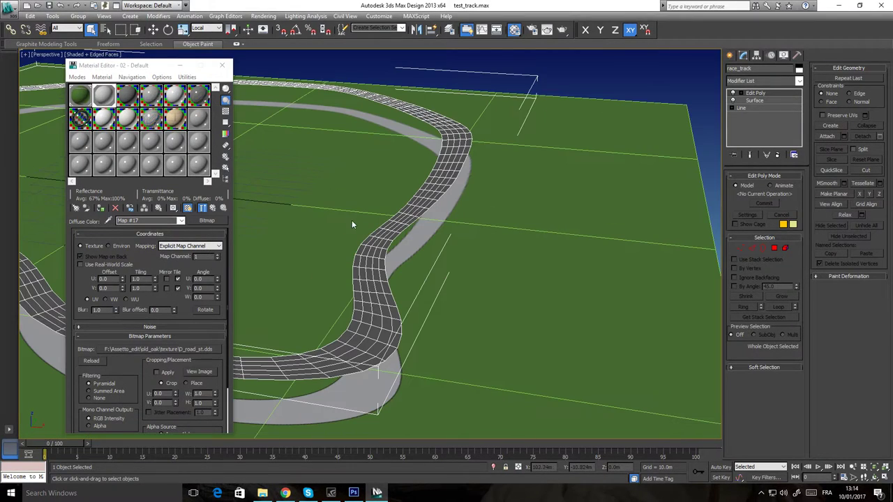
{"action": "scroll", "coordinate": [352, 220], "scroll_direction": "up", "scroll_amount": 4}
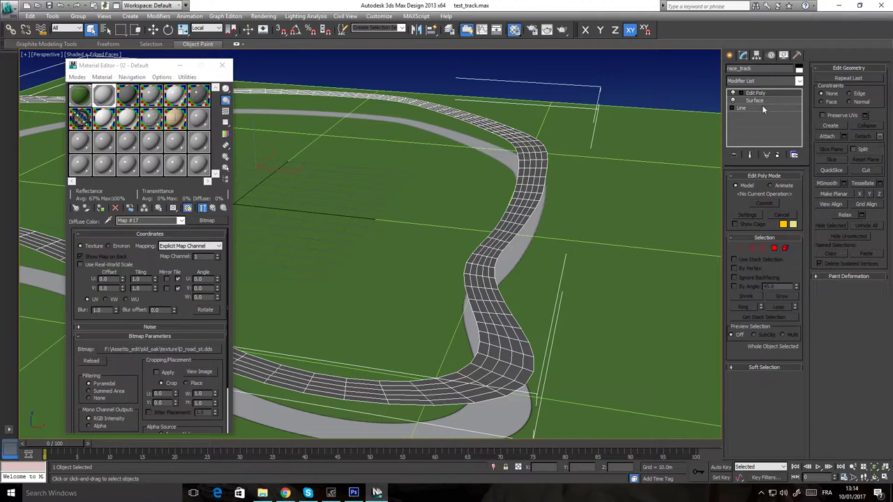
{"action": "middle_click_drag", "start_coordinate": [387, 222], "coordinate": [554, 247]}
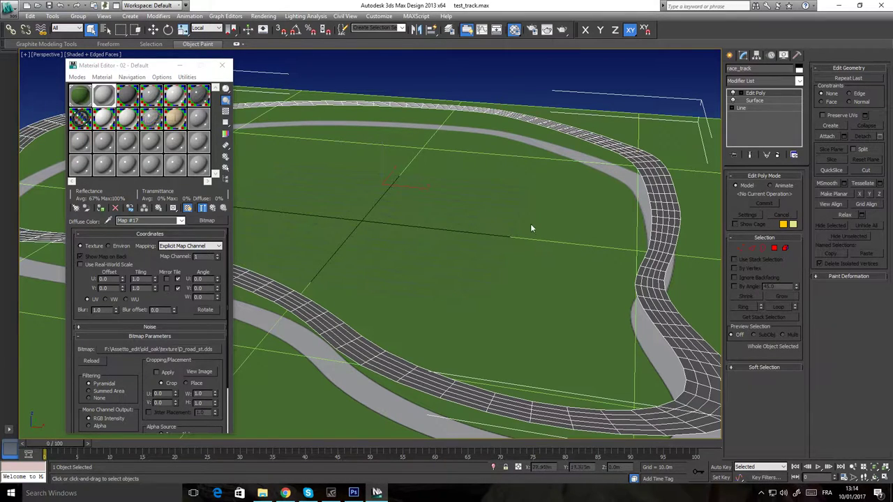
{"action": "middle_click_drag", "start_coordinate": [530, 223], "coordinate": [511, 207]}
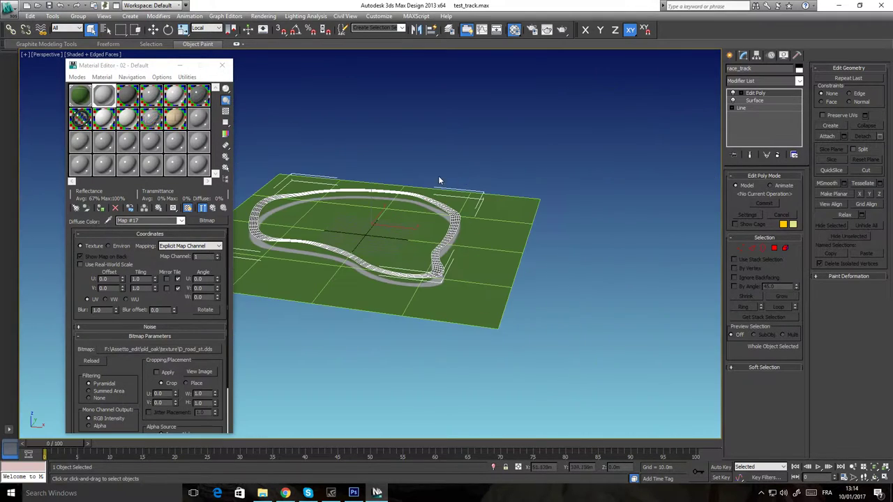
{"action": "scroll", "coordinate": [429, 177], "scroll_direction": "up", "scroll_amount": 5}
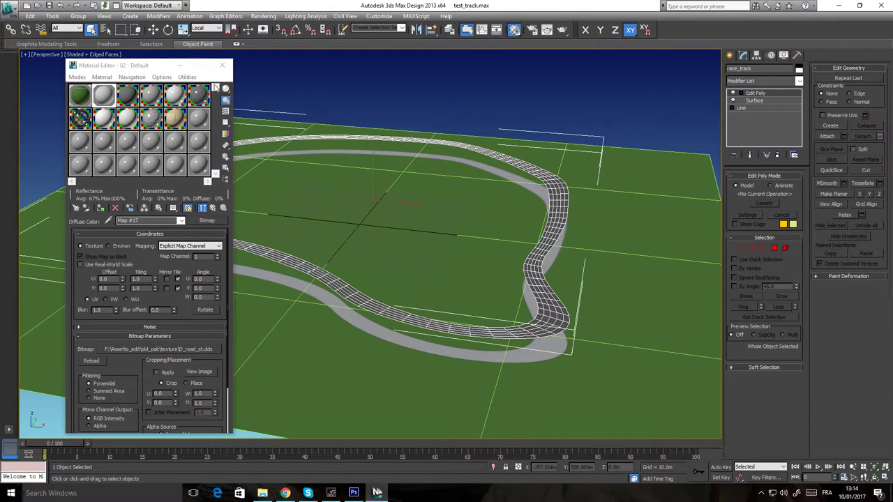
{"action": "middle_click_drag", "start_coordinate": [400, 194], "coordinate": [534, 203]}
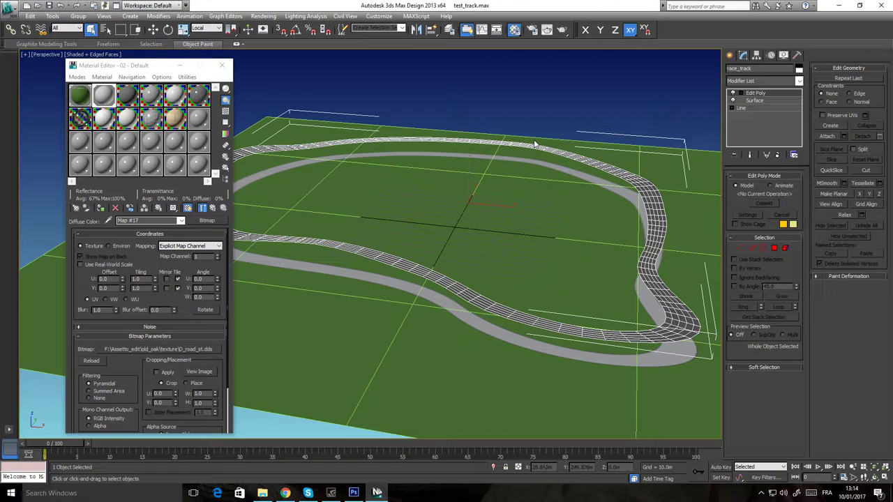
{"action": "scroll", "coordinate": [522, 208], "scroll_direction": "up", "scroll_amount": 4}
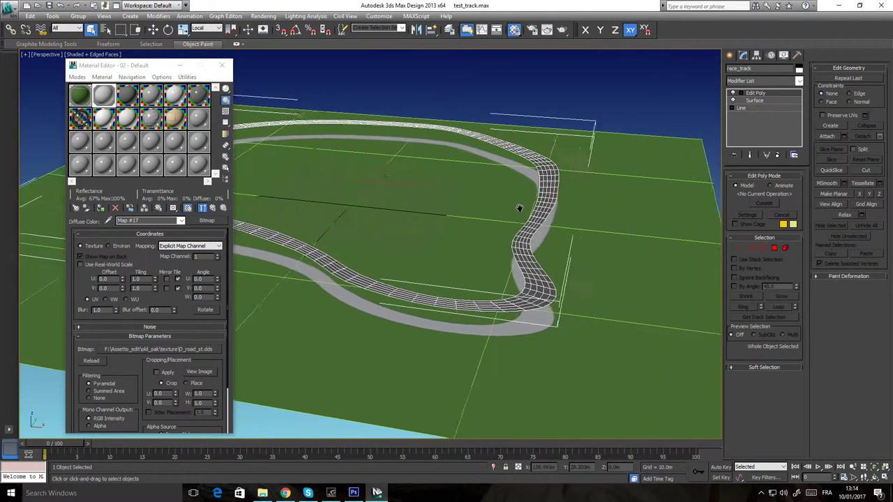
{"action": "scroll", "coordinate": [615, 208], "scroll_direction": "up", "scroll_amount": 4}
{"action": "scroll", "coordinate": [616, 208], "scroll_direction": "down", "scroll_amount": 4}
{"action": "middle_click_drag", "start_coordinate": [627, 208], "coordinate": [551, 211]}
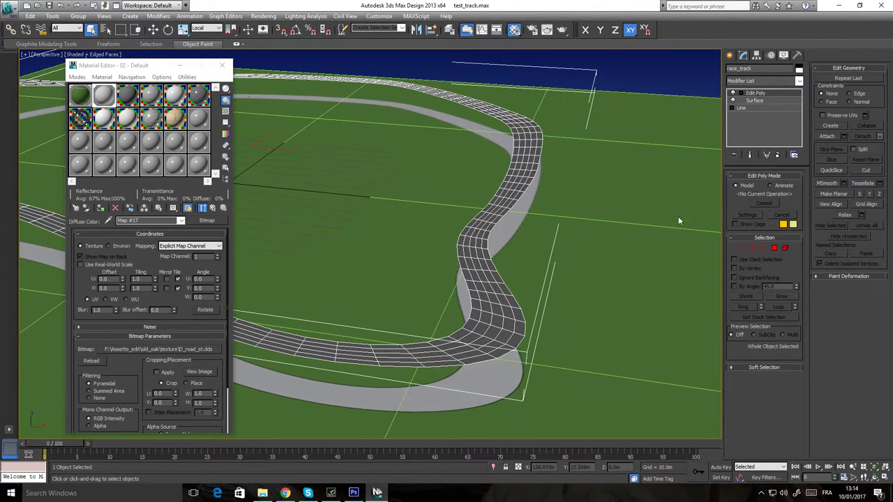
{"action": "scroll", "coordinate": [536, 192], "scroll_direction": "up", "scroll_amount": 5}
{"action": "scroll", "coordinate": [626, 197], "scroll_direction": "down", "scroll_amount": 3}
{"action": "scroll", "coordinate": [588, 193], "scroll_direction": "down", "scroll_amount": 5}
{"action": "scroll", "coordinate": [548, 189], "scroll_direction": "up", "scroll_amount": 5}
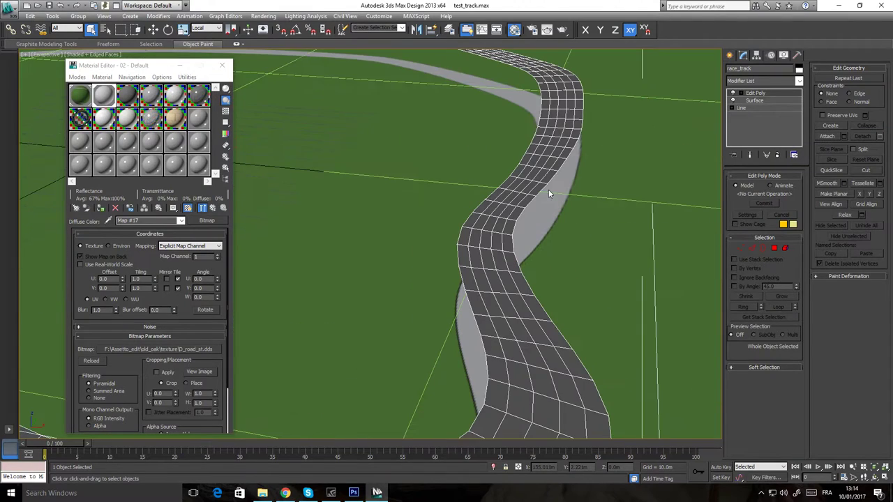
Select one lengthwise edge loop of race_track in the Edit Poly modifier and follow it around the circuit
{"action": "left_click", "coordinate": [752, 249]}
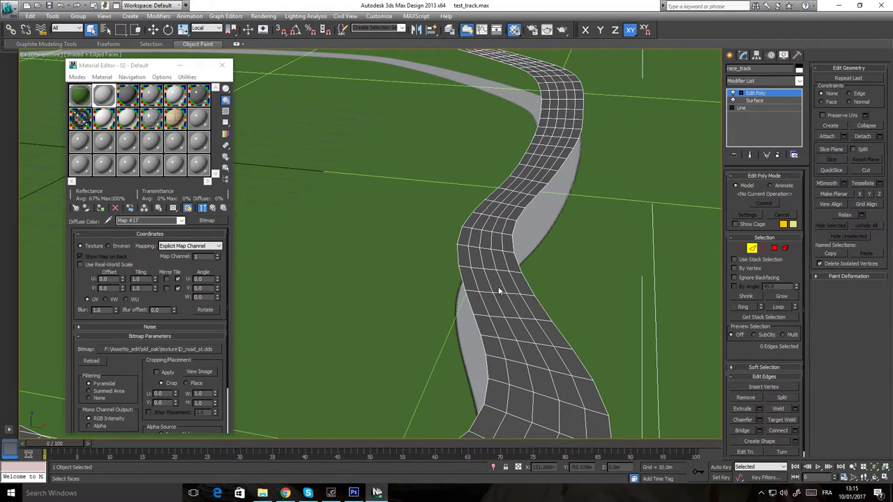
{"action": "left_click", "coordinate": [493, 264]}
{"action": "double_click", "coordinate": [491, 241]}
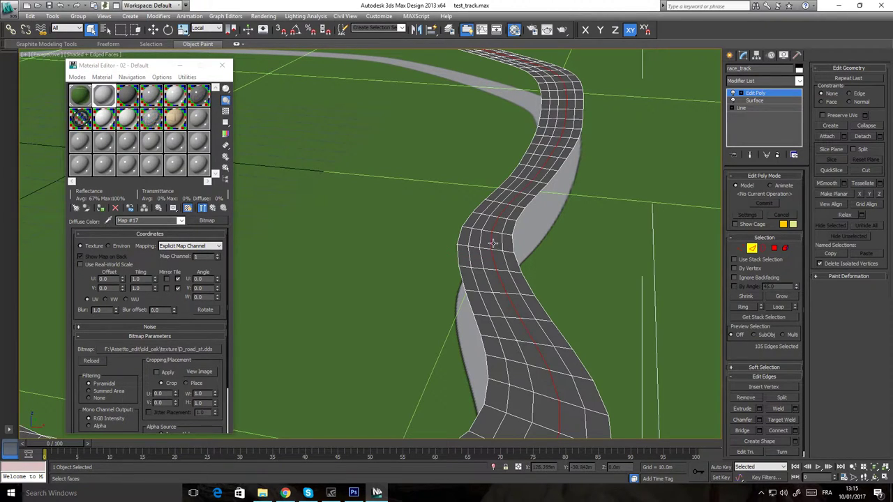
{"action": "scroll", "coordinate": [493, 242], "scroll_direction": "down", "scroll_amount": 5}
{"action": "middle_click_drag", "start_coordinate": [493, 243], "coordinate": [657, 290]}
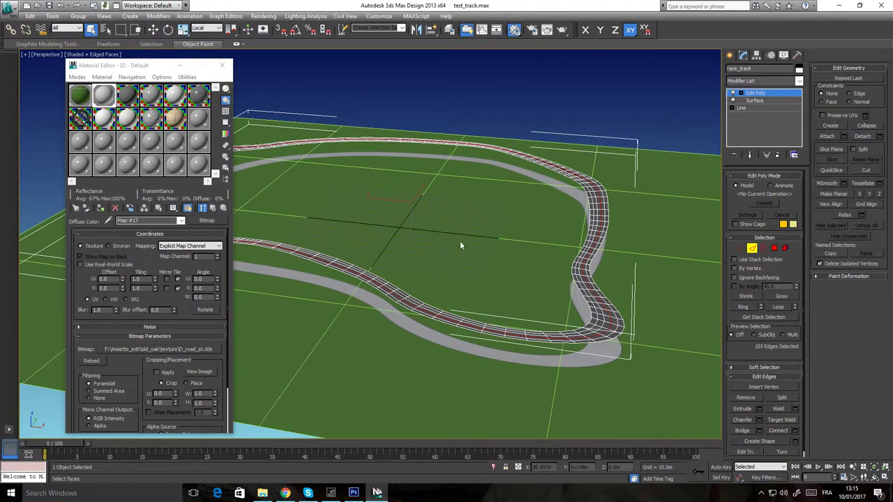
{"action": "middle_click_drag", "start_coordinate": [573, 292], "coordinate": [526, 303]}
{"action": "scroll", "coordinate": [597, 279], "scroll_direction": "up", "scroll_amount": 4}
{"action": "middle_click_drag", "start_coordinate": [597, 280], "coordinate": [505, 287]}
{"action": "scroll", "coordinate": [505, 288], "scroll_direction": "up", "scroll_amount": 3}
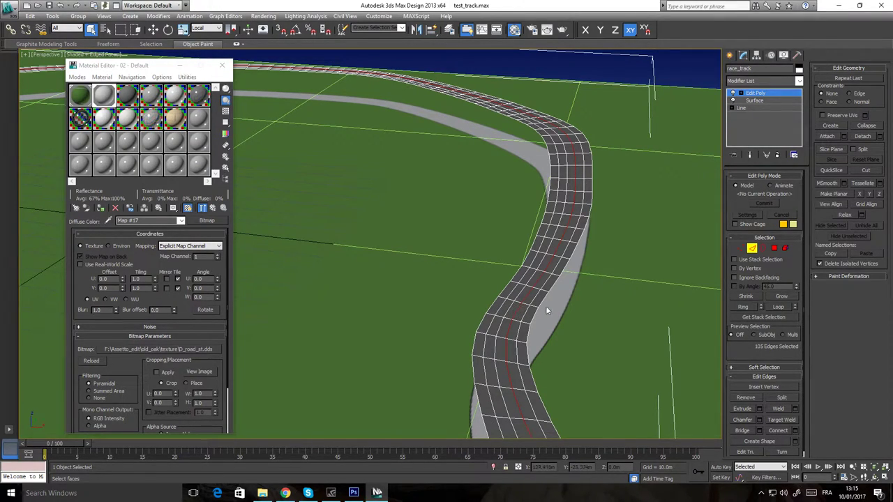
Set the patch topology steps of race_track's Surface modifier to 5 and return to its Edit Poly modifier
{"action": "left_click", "coordinate": [764, 127]}
{"action": "left_click", "coordinate": [757, 101]}
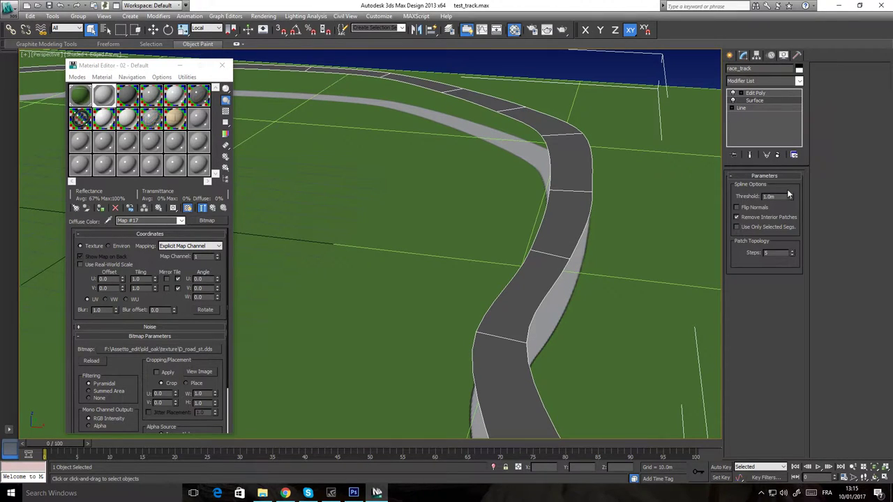
{"action": "left_click", "coordinate": [755, 94]}
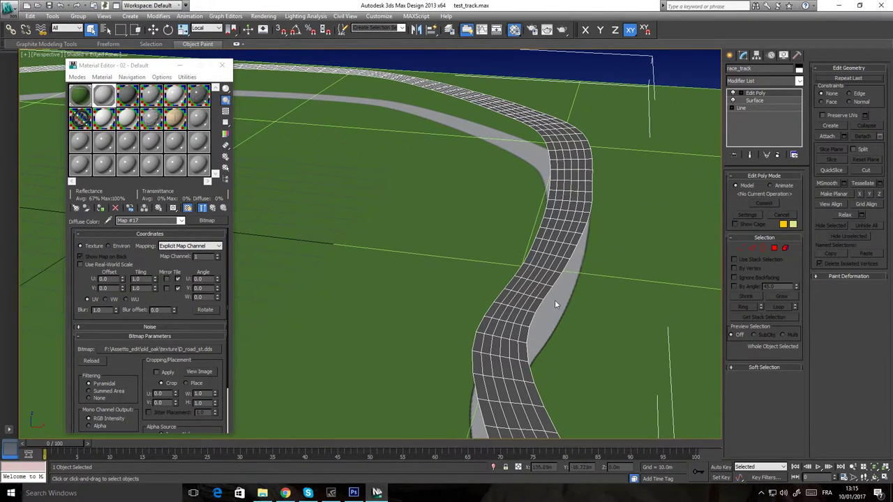
Select the lengthwise edge loop along the middle of race_track in the Edit Poly modifier
{"action": "middle_click_drag", "start_coordinate": [554, 300], "coordinate": [493, 251], "text": "alt"}
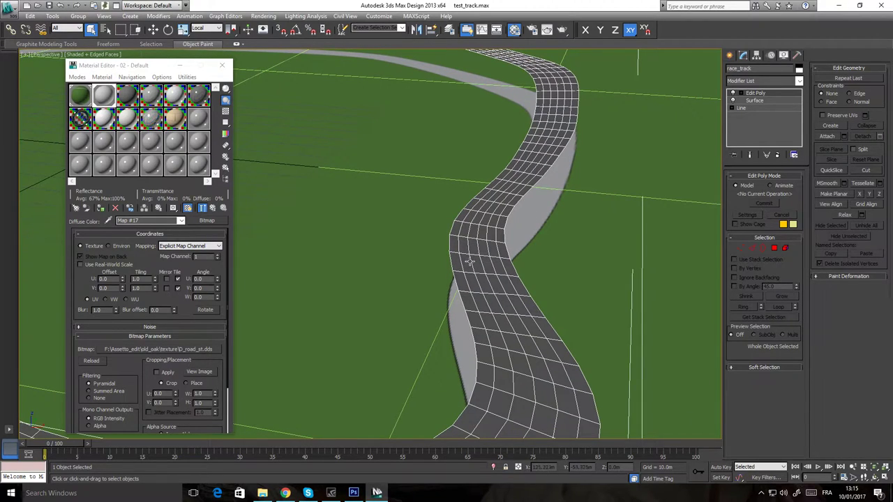
{"action": "left_click", "coordinate": [752, 250]}
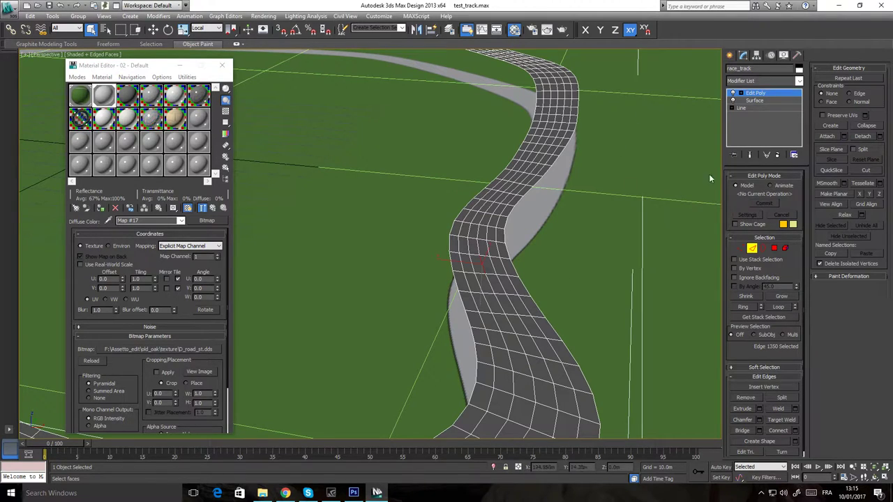
{"action": "scroll", "coordinate": [535, 297], "scroll_direction": "down", "scroll_amount": 5}
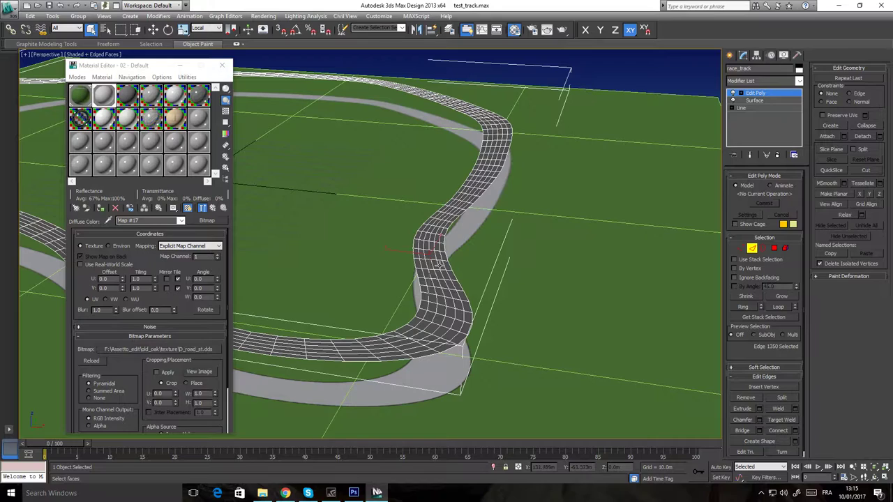
{"action": "scroll", "coordinate": [438, 268], "scroll_direction": "up", "scroll_amount": 5}
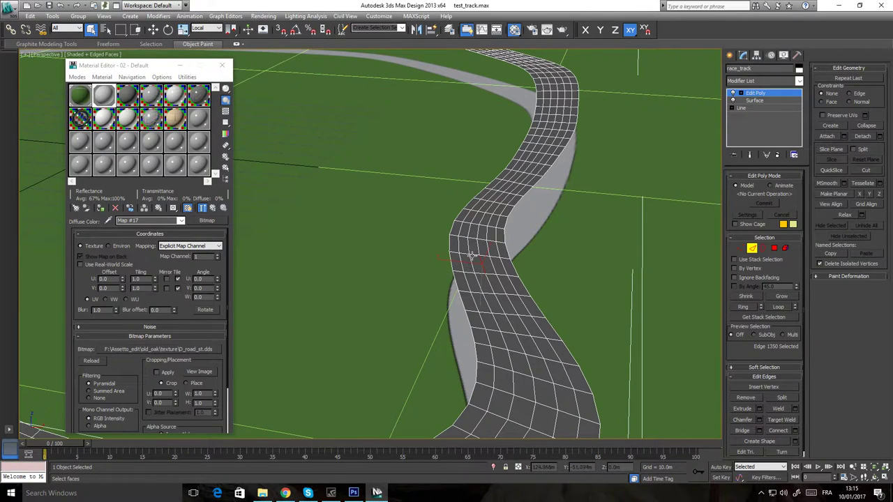
{"action": "scroll", "coordinate": [478, 260], "scroll_direction": "down", "scroll_amount": 2}
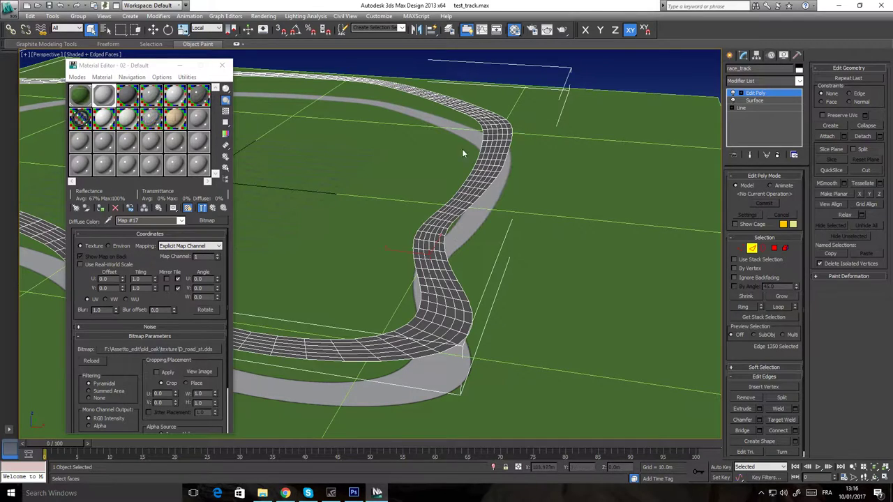
{"action": "scroll", "coordinate": [468, 286], "scroll_direction": "up", "scroll_amount": 4}
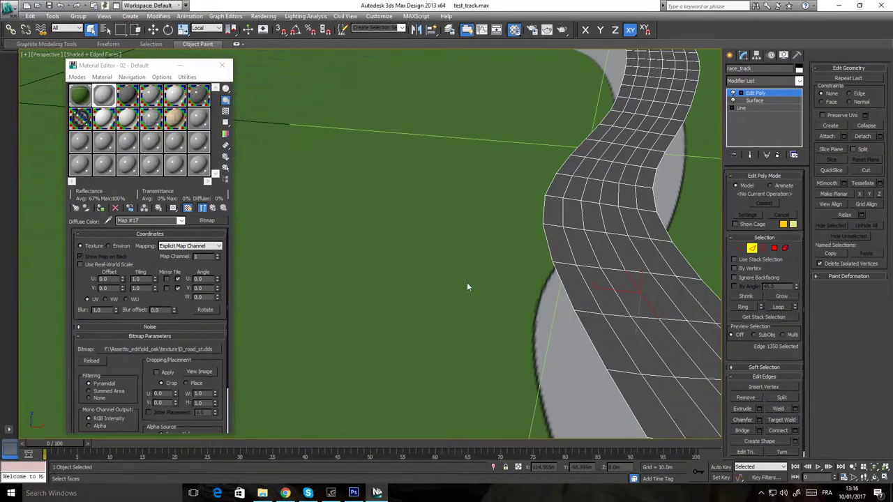
{"action": "scroll", "coordinate": [467, 286], "scroll_direction": "down", "scroll_amount": 3}
{"action": "double_click", "coordinate": [477, 244]}
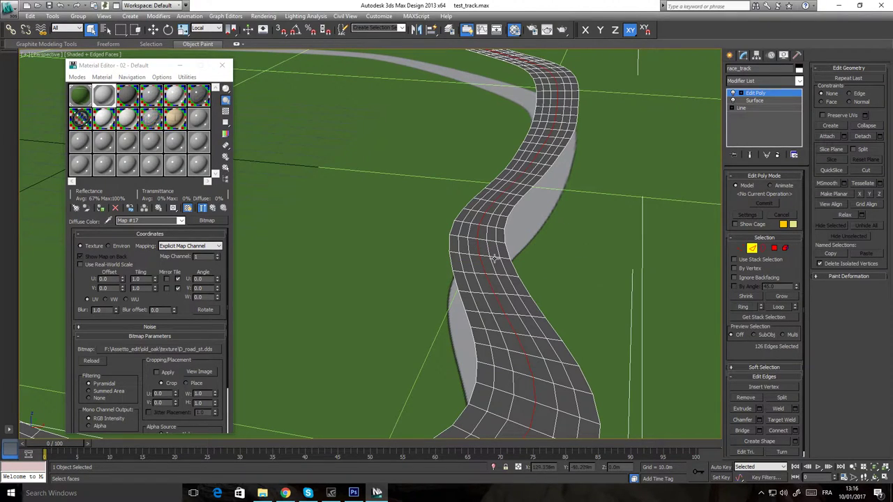
{"action": "scroll", "coordinate": [453, 259], "scroll_direction": "down", "scroll_amount": 10}
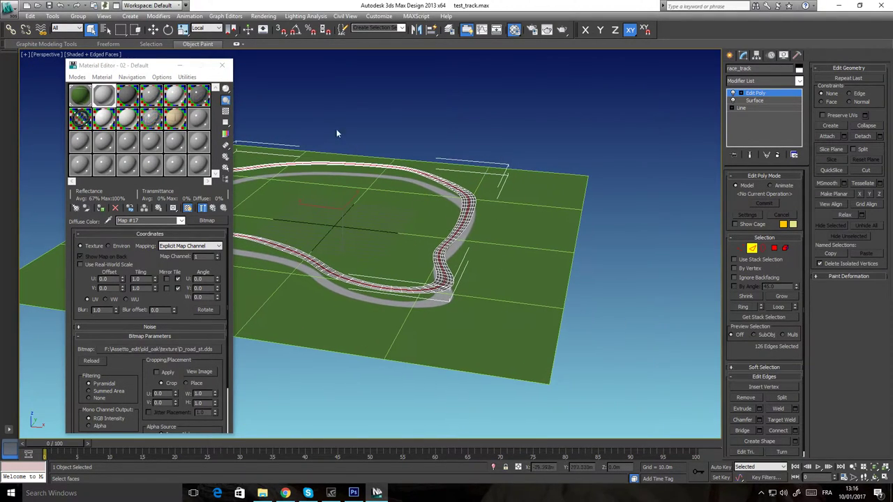
Close the Material Editor, create a smooth shape named texture_spline from the selected edge loop, and leave edge selection
{"action": "left_click", "coordinate": [222, 66]}
{"action": "scroll", "coordinate": [579, 273], "scroll_direction": "up", "scroll_amount": 10}
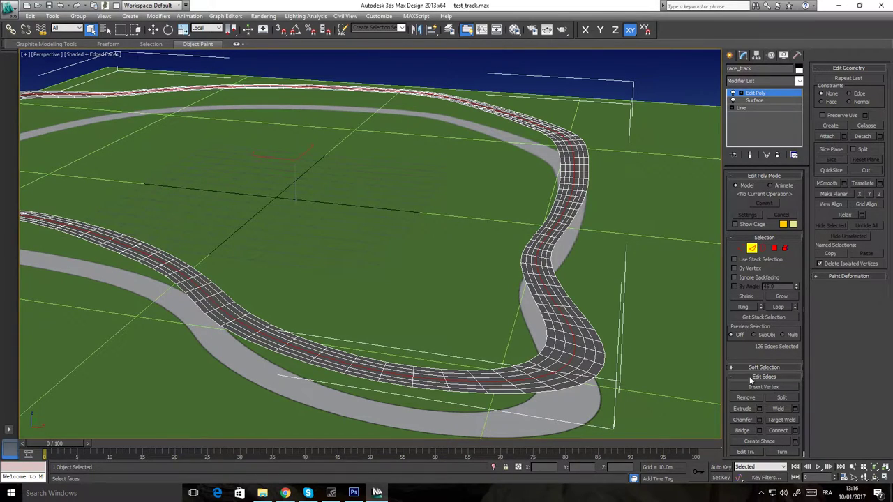
{"action": "left_click", "coordinate": [797, 441]}
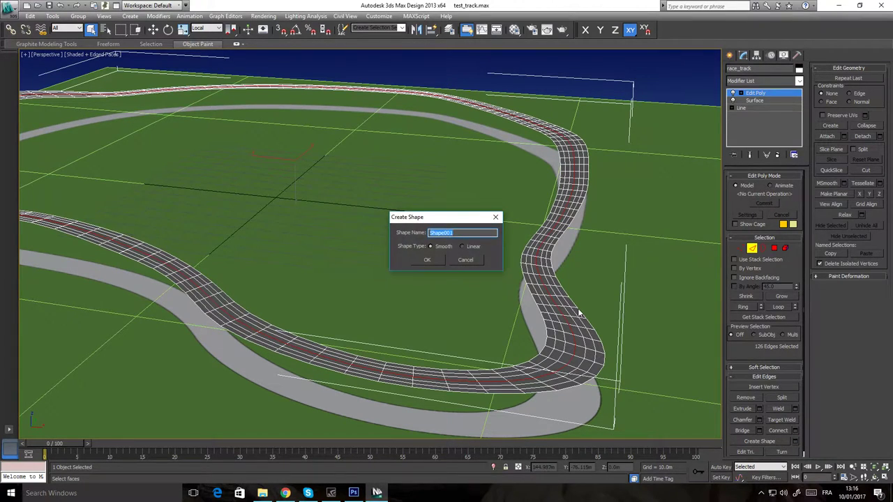
{"action": "left_click_drag", "start_coordinate": [472, 221], "coordinate": [472, 213]}
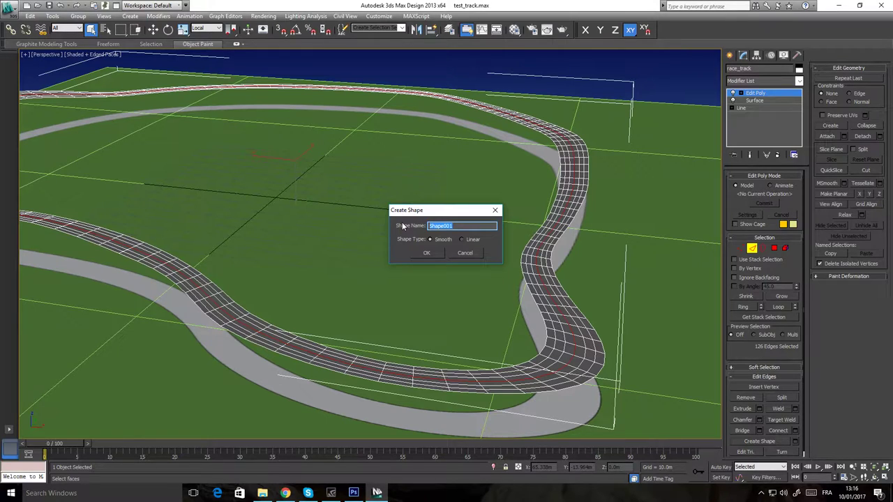
{"action": "type", "text": "E"}
{"action": "left_click", "coordinate": [432, 251]}
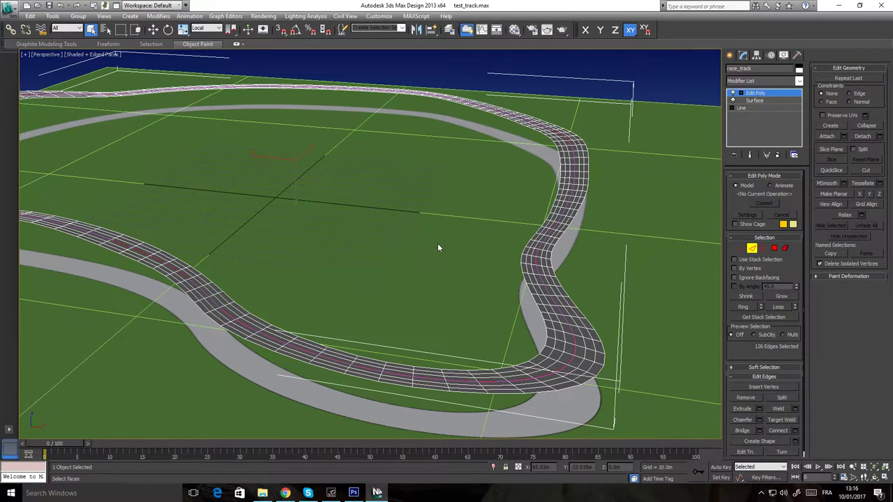
{"action": "left_click", "coordinate": [751, 248]}
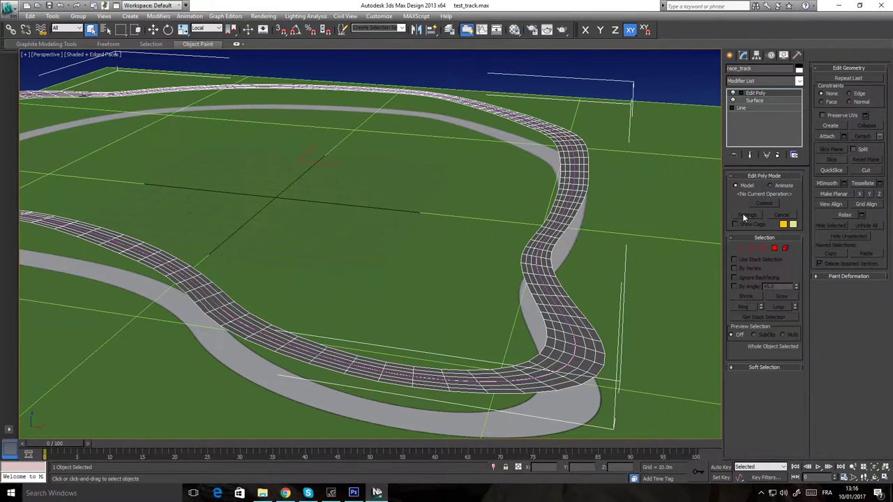
Select the texture_spline shape and try to raise it vertically above the track
{"action": "left_click_drag", "start_coordinate": [772, 69], "coordinate": [718, 69]}
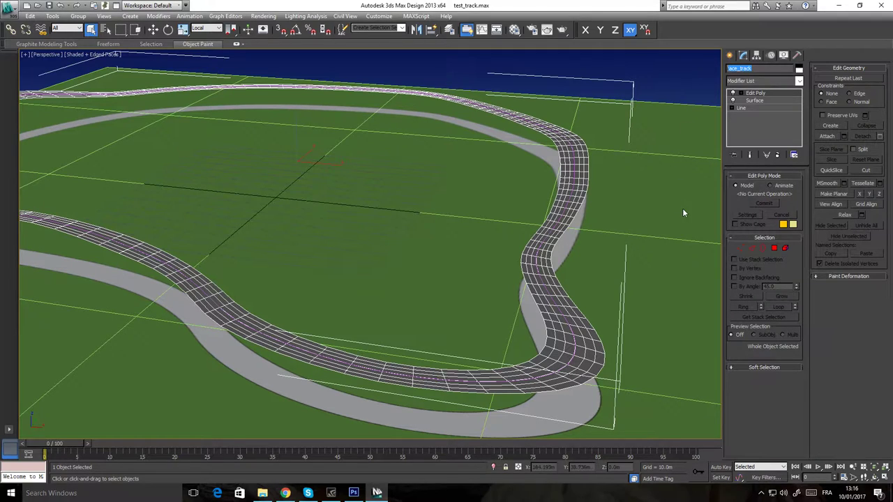
{"action": "left_click", "coordinate": [544, 238]}
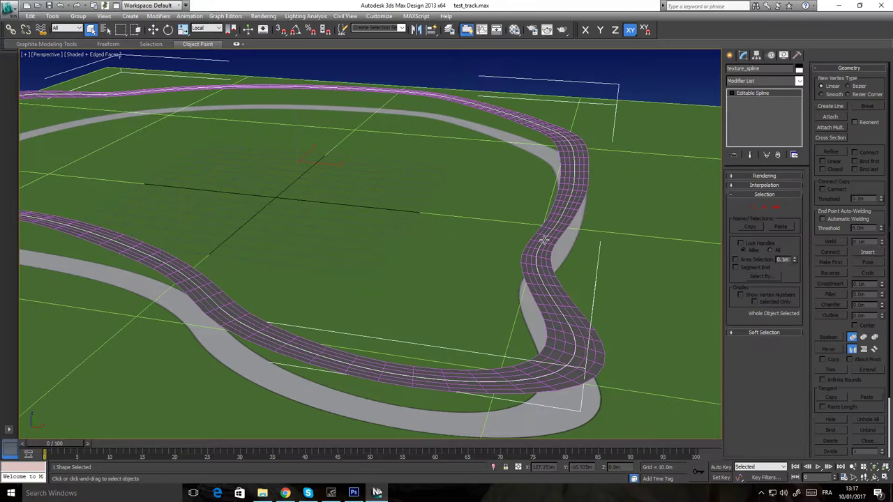
{"action": "left_click", "coordinate": [152, 30]}
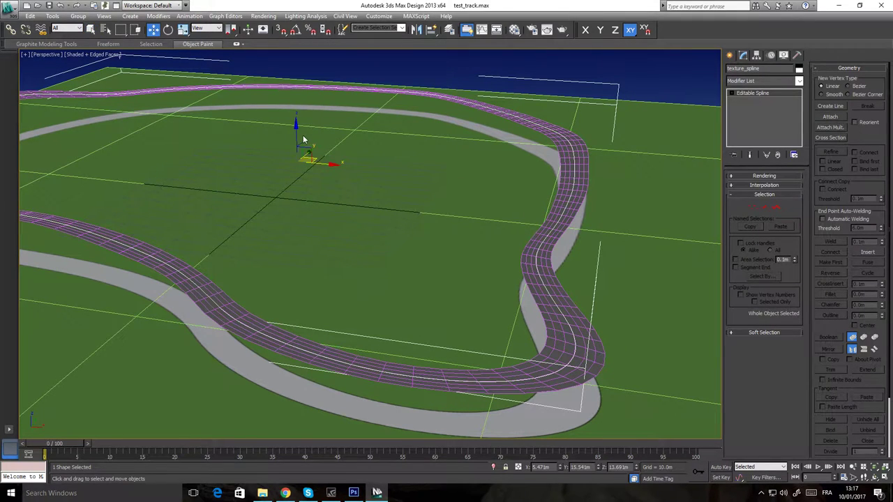
{"action": "left_click_drag", "start_coordinate": [297, 137], "coordinate": [313, 107]}
{"action": "middle_click_drag", "start_coordinate": [397, 235], "coordinate": [460, 210], "text": "alt"}
{"action": "scroll", "coordinate": [432, 223], "scroll_direction": "down", "scroll_amount": 5}
{"action": "scroll", "coordinate": [388, 204], "scroll_direction": "up", "scroll_amount": 3}
{"action": "scroll", "coordinate": [441, 203], "scroll_direction": "down", "scroll_amount": 4}
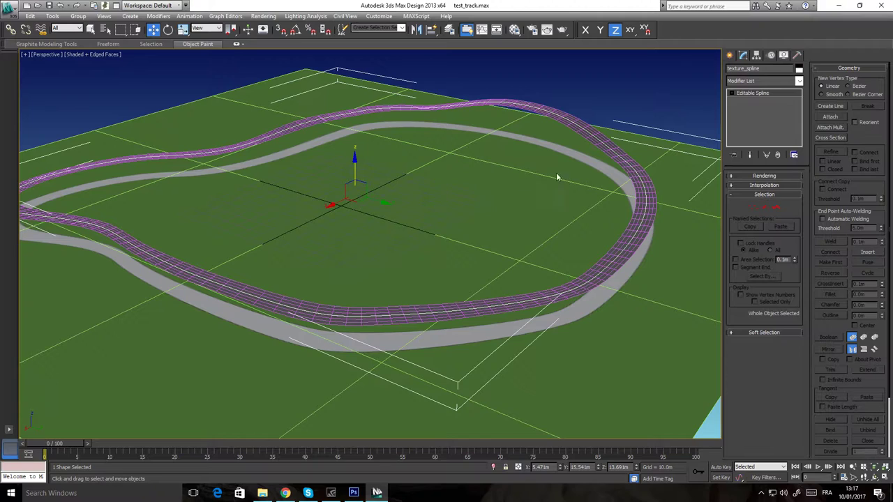
Select race_track and add an Unwrap UVW modifier to it
{"action": "left_click", "coordinate": [570, 117]}
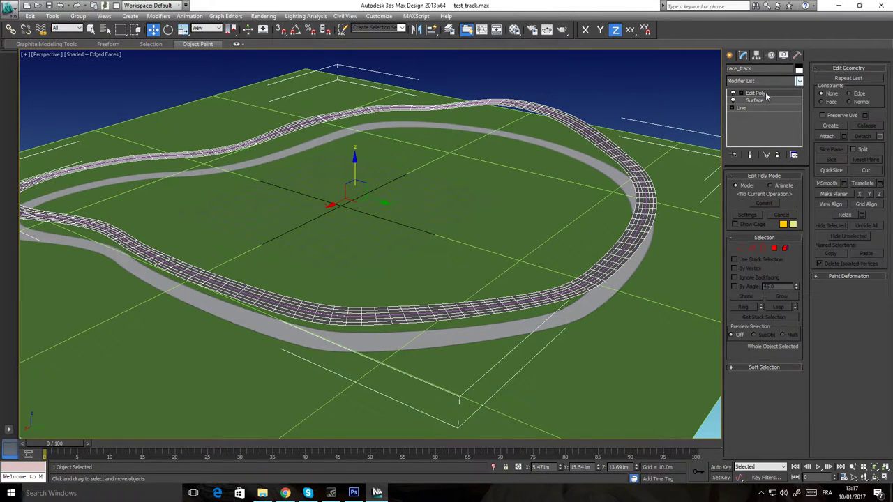
{"action": "left_click", "coordinate": [800, 81]}
{"action": "left_click_drag", "start_coordinate": [799, 156], "coordinate": [800, 378]}
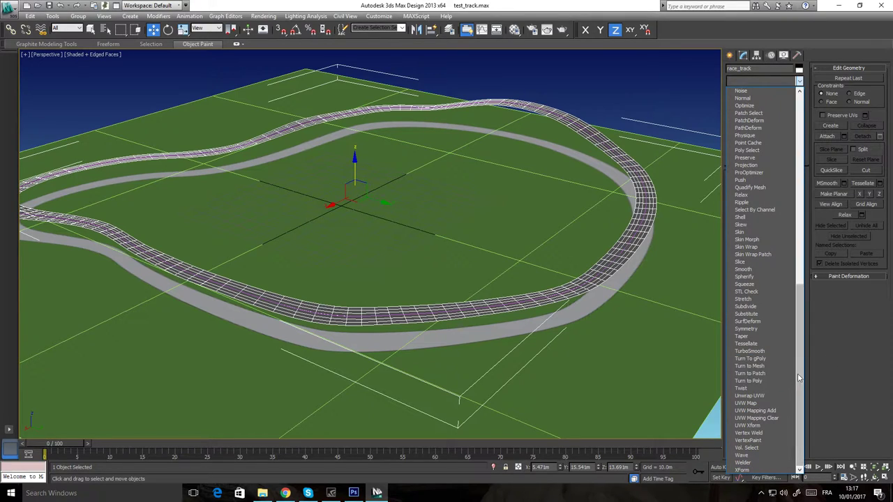
{"action": "left_click", "coordinate": [765, 396]}
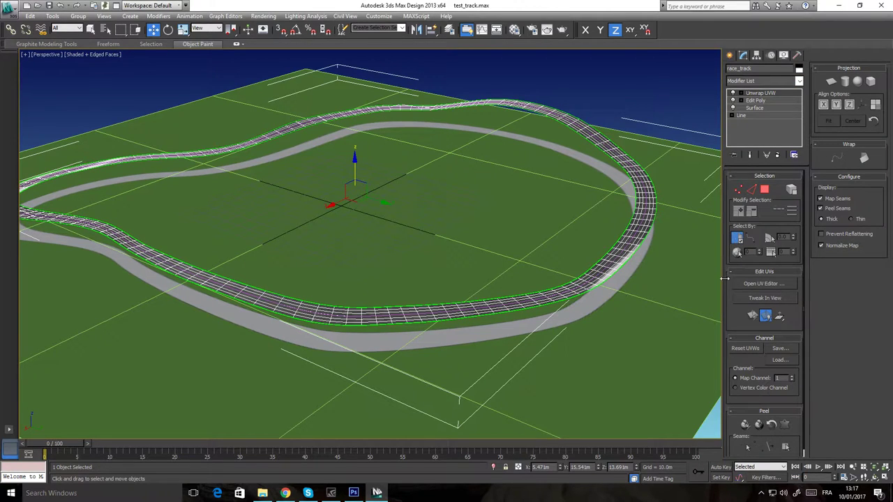
Turn off the edged faces display and examine the road texture on race_track around the whole circuit
{"action": "middle_click_drag", "start_coordinate": [645, 311], "coordinate": [631, 331], "text": "alt"}
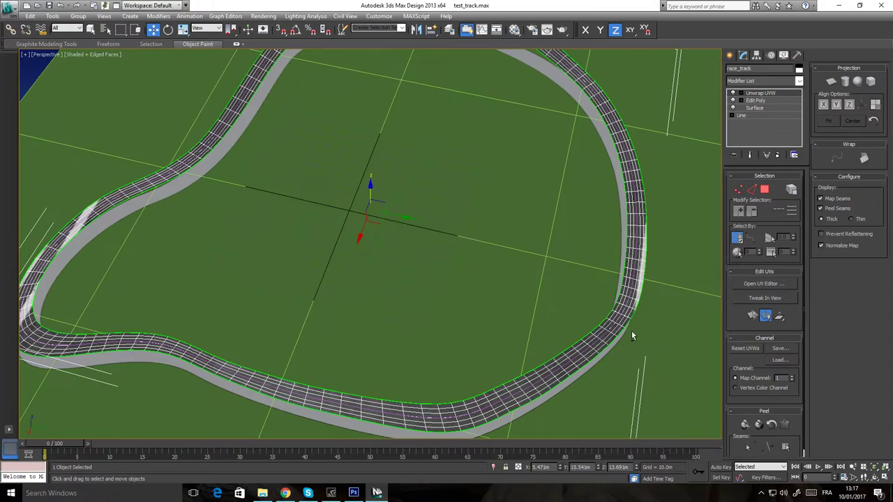
{"action": "middle_click_drag", "start_coordinate": [447, 297], "coordinate": [529, 289], "text": "alt"}
{"action": "scroll", "coordinate": [530, 286], "scroll_direction": "down", "scroll_amount": 3}
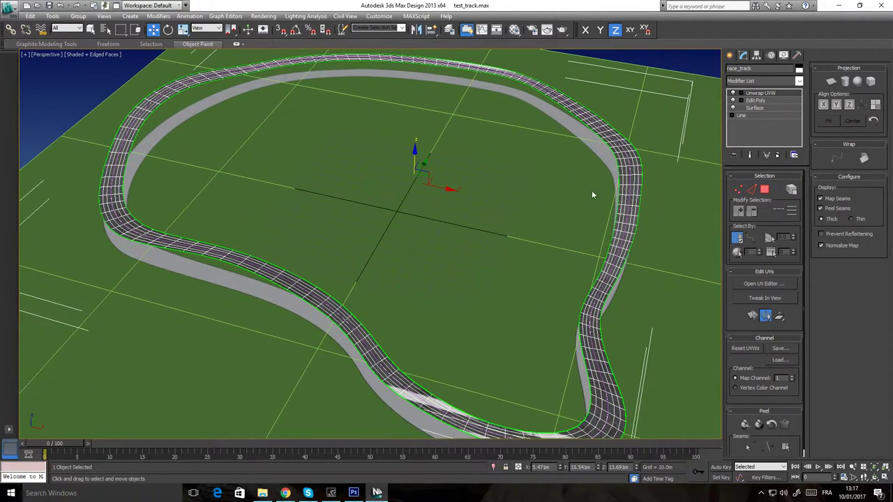
{"action": "scroll", "coordinate": [512, 216], "scroll_direction": "down", "scroll_amount": 3}
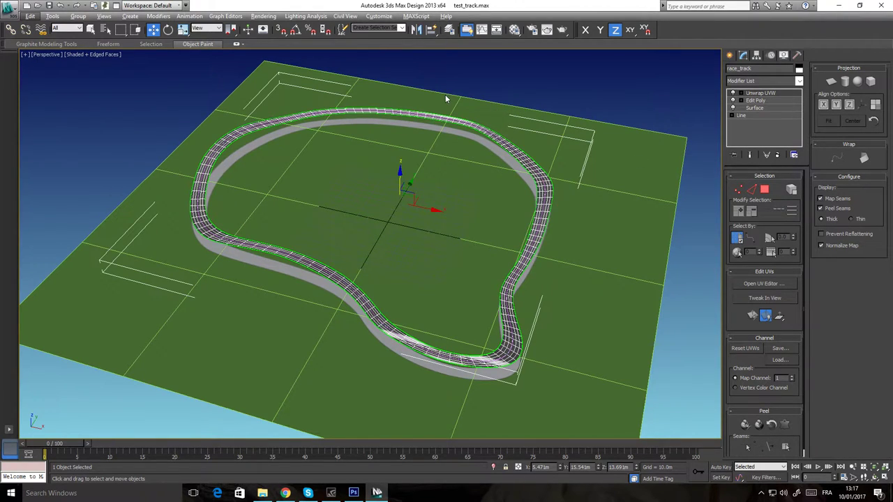
{"action": "left_click", "coordinate": [626, 91]}
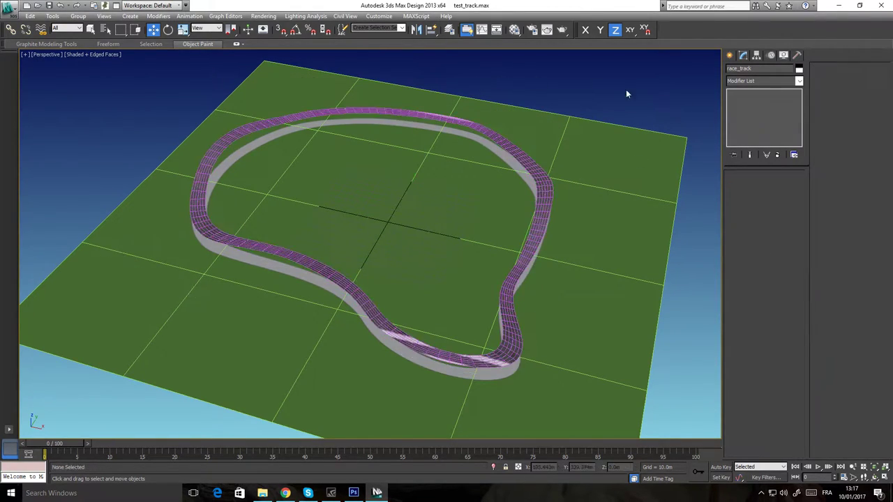
{"action": "key", "text": "F4"}
{"action": "key", "text": "g"}
{"action": "scroll", "coordinate": [529, 183], "scroll_direction": "up", "scroll_amount": 3}
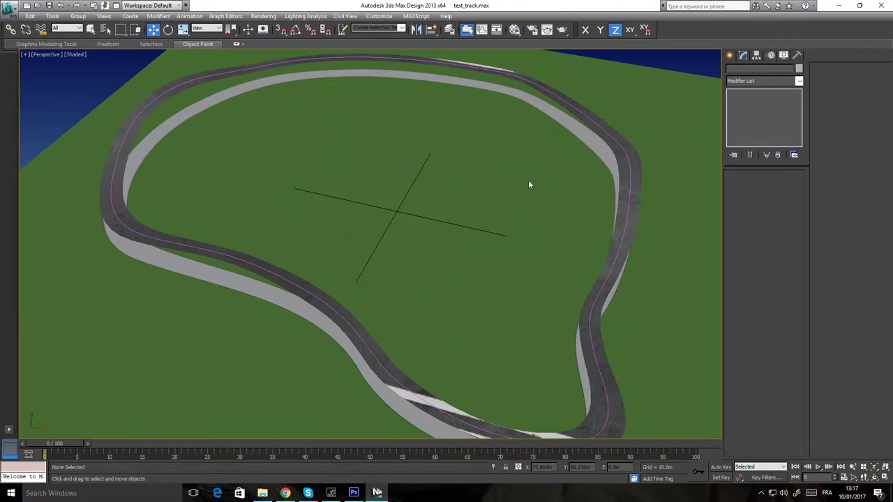
{"action": "middle_click_drag", "start_coordinate": [539, 143], "coordinate": [548, 394], "text": "alt"}
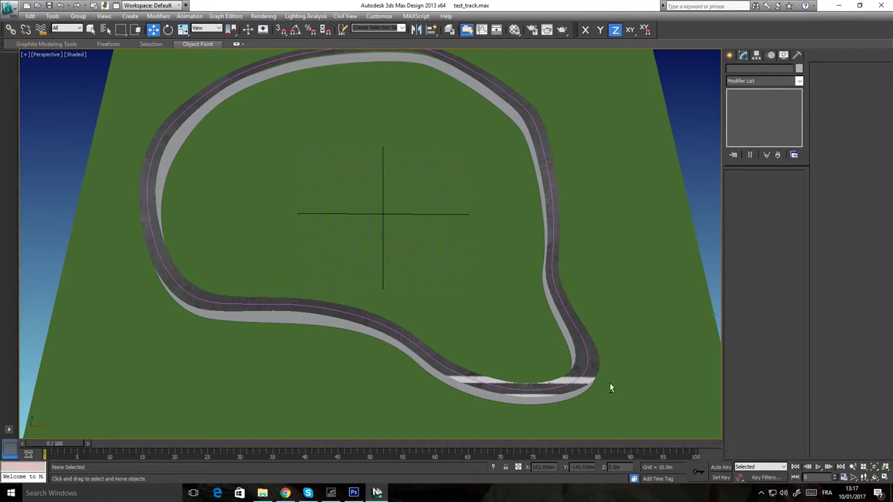
{"action": "middle_click_drag", "start_coordinate": [458, 222], "coordinate": [480, 256]}
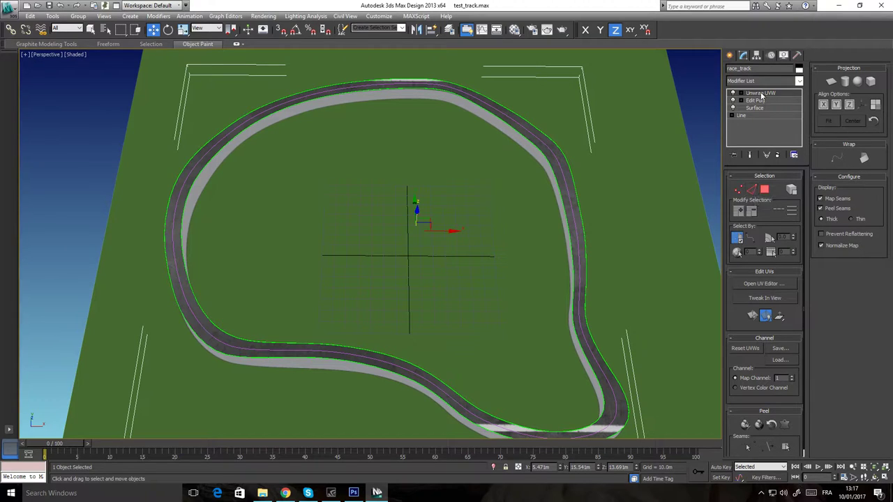
Open the UV editor for race_track, show Map #17 (D_road_st.dds) as its background, and select all texture vertices
{"action": "left_click", "coordinate": [763, 284]}
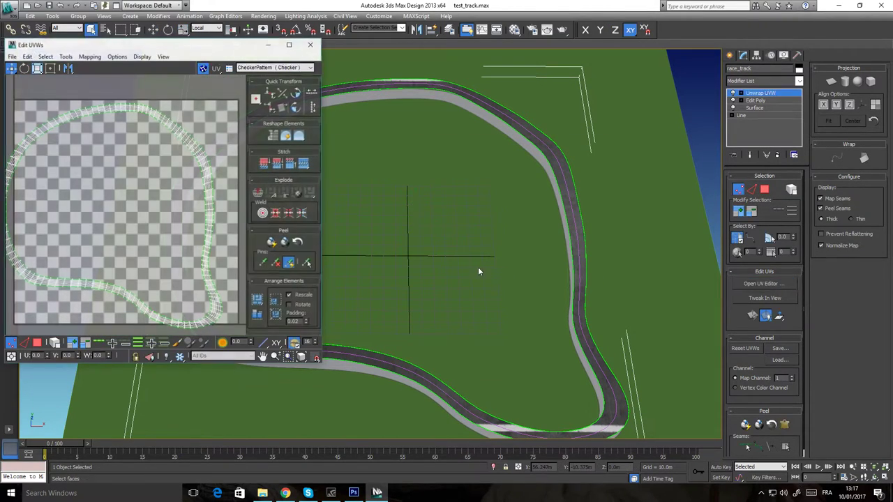
{"action": "scroll", "coordinate": [122, 201], "scroll_direction": "down", "scroll_amount": 3}
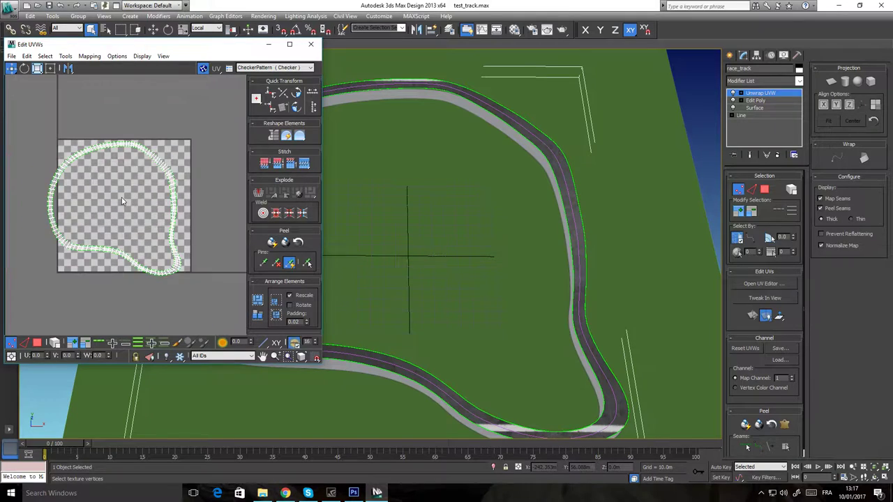
{"action": "left_click_drag", "start_coordinate": [35, 112], "coordinate": [198, 284]}
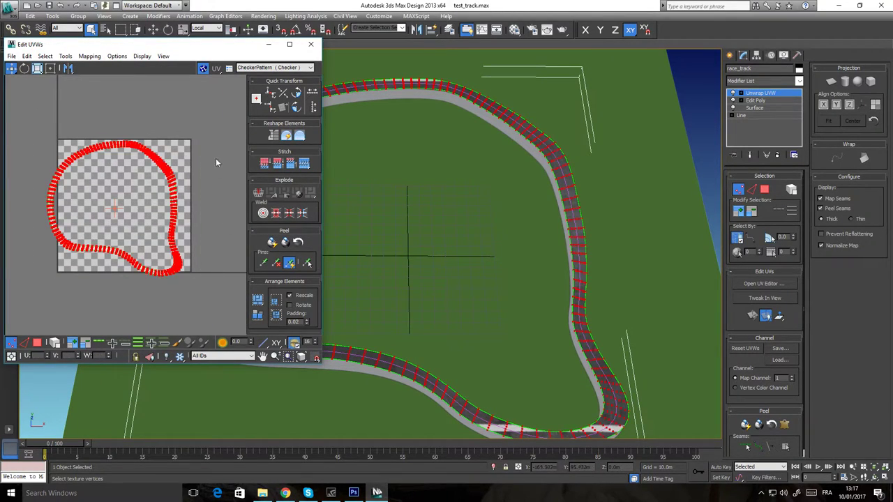
{"action": "left_click", "coordinate": [216, 158]}
{"action": "left_click", "coordinate": [257, 70]}
{"action": "left_click", "coordinate": [261, 84]}
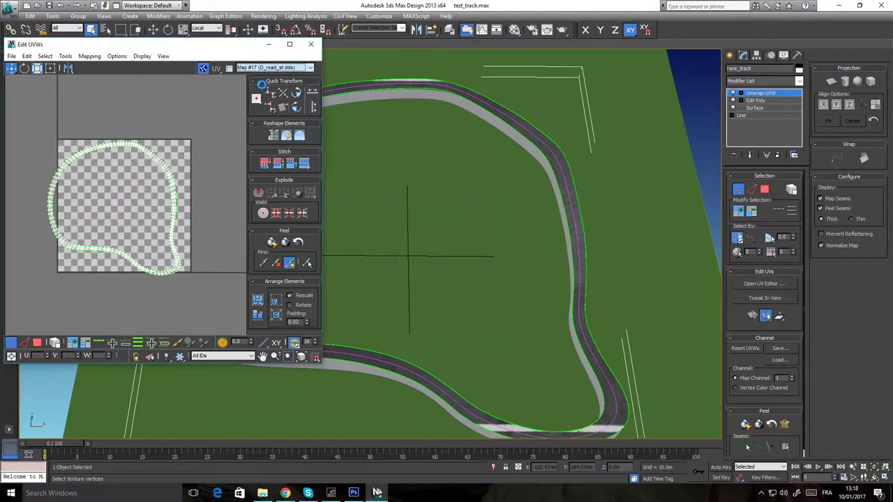
{"action": "scroll", "coordinate": [160, 178], "scroll_direction": "down", "scroll_amount": 4}
{"action": "scroll", "coordinate": [160, 178], "scroll_direction": "down", "scroll_amount": 2}
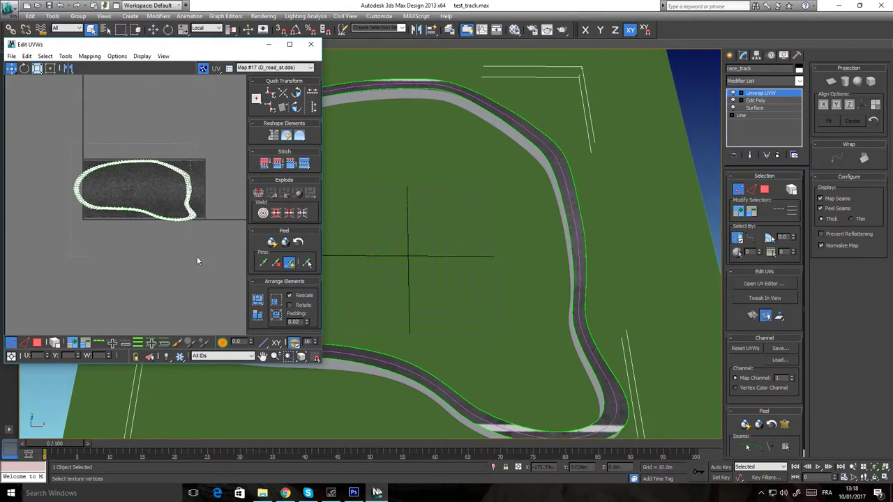
{"action": "key", "text": "ctrl+a"}
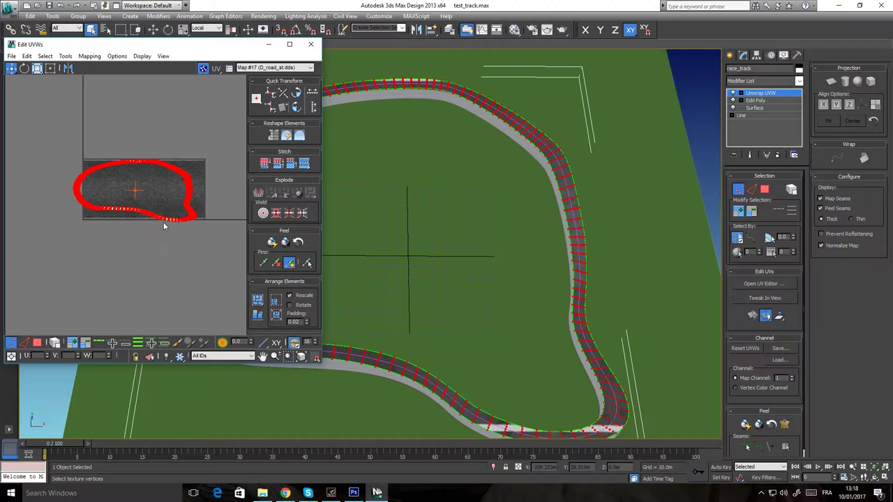
Switch the UV editor background to the Checker pattern and back to Map #17 (D_road_st.dds)
{"action": "left_click", "coordinate": [255, 69]}
{"action": "left_click", "coordinate": [257, 81]}
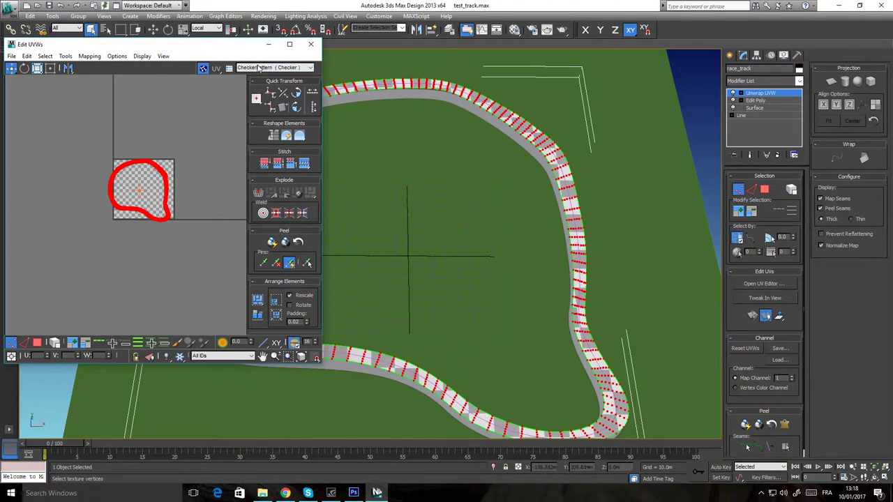
{"action": "left_click", "coordinate": [255, 68]}
{"action": "left_click", "coordinate": [256, 90]}
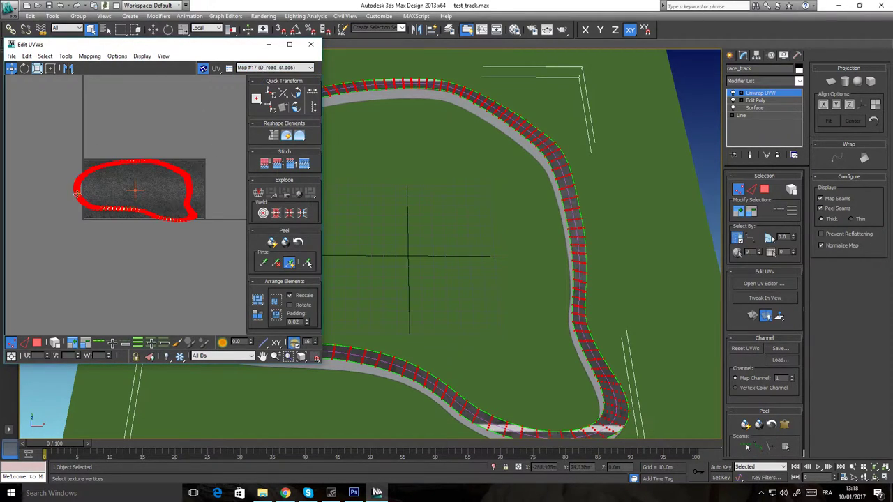
Deselect the texture vertices and examine how the track's UV layout lies over the road bitmap
{"action": "scroll", "coordinate": [115, 204], "scroll_direction": "up", "scroll_amount": 1}
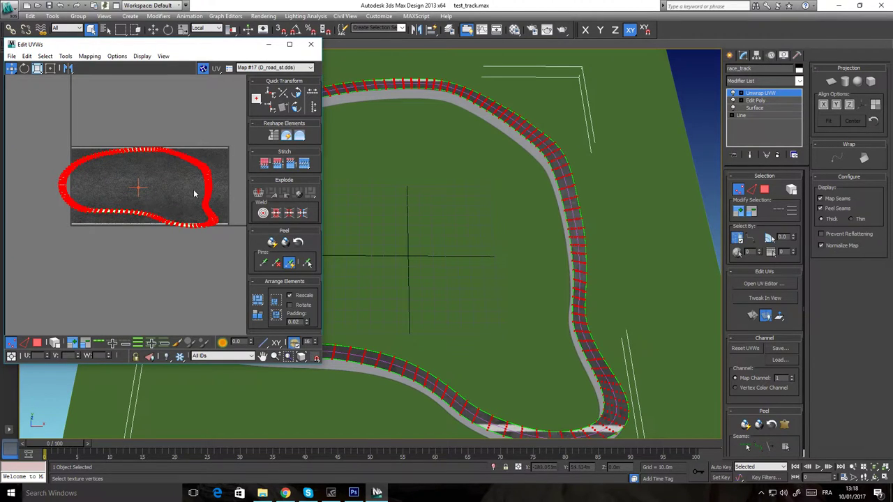
{"action": "middle_click_drag", "start_coordinate": [215, 238], "coordinate": [194, 238]}
{"action": "left_click", "coordinate": [146, 184]}
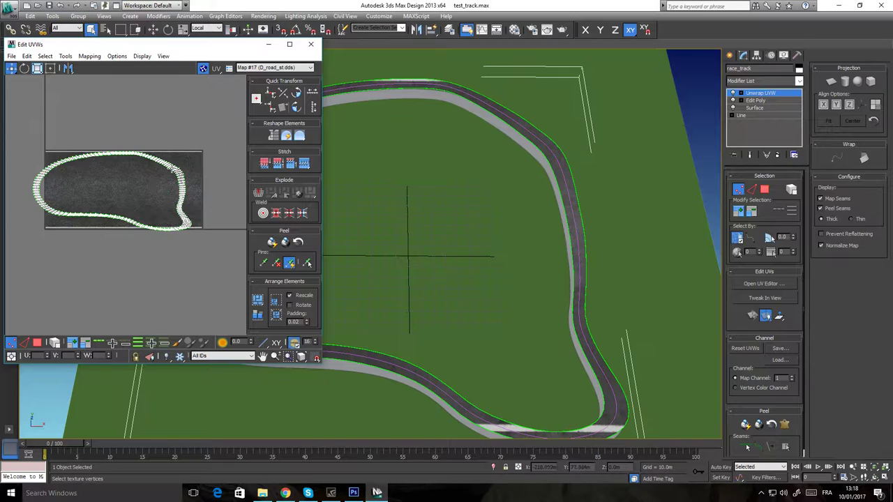
{"action": "scroll", "coordinate": [118, 191], "scroll_direction": "up", "scroll_amount": 1}
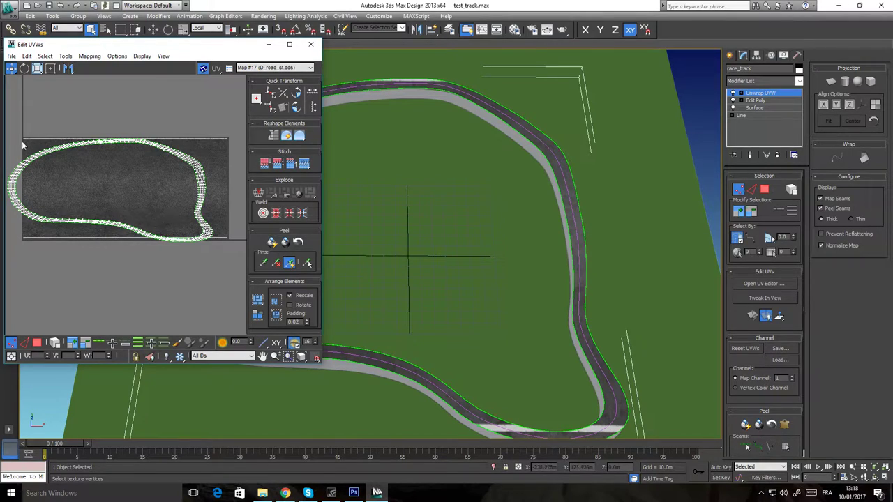
{"action": "scroll", "coordinate": [82, 223], "scroll_direction": "down", "scroll_amount": 2}
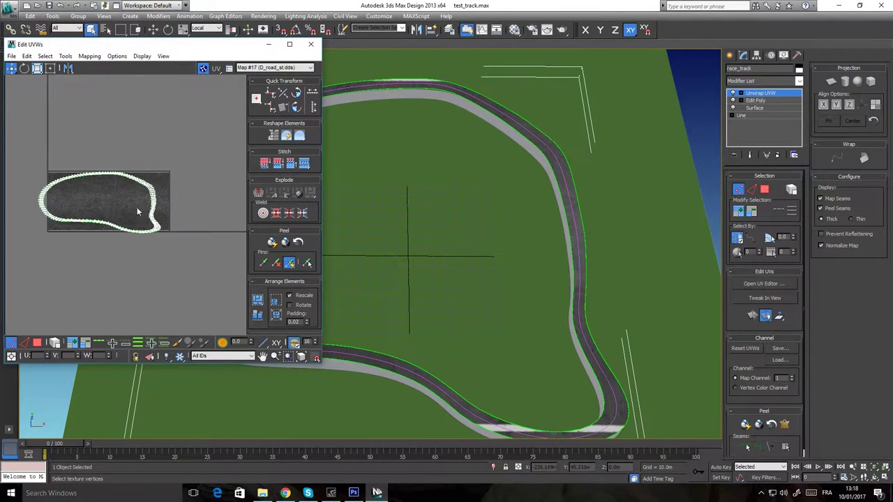
{"action": "scroll", "coordinate": [165, 203], "scroll_direction": "up", "scroll_amount": 1}
{"action": "scroll", "coordinate": [165, 202], "scroll_direction": "up", "scroll_amount": 2}
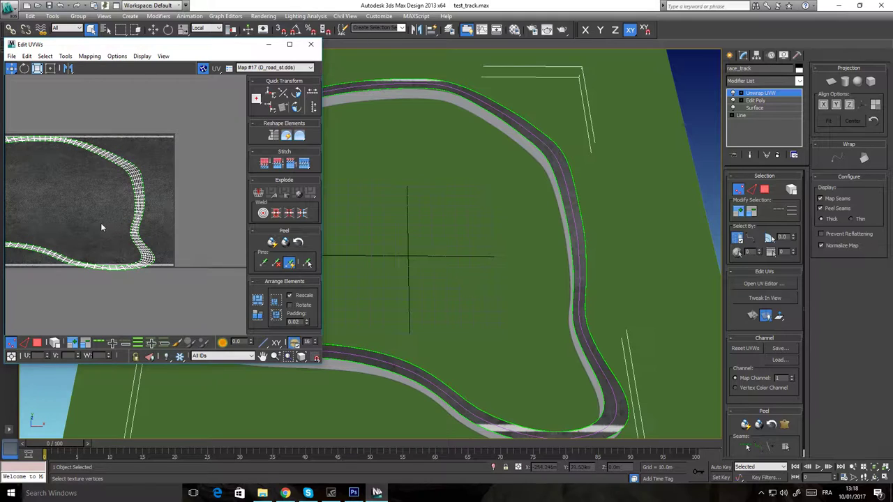
{"action": "scroll", "coordinate": [102, 215], "scroll_direction": "up", "scroll_amount": 1}
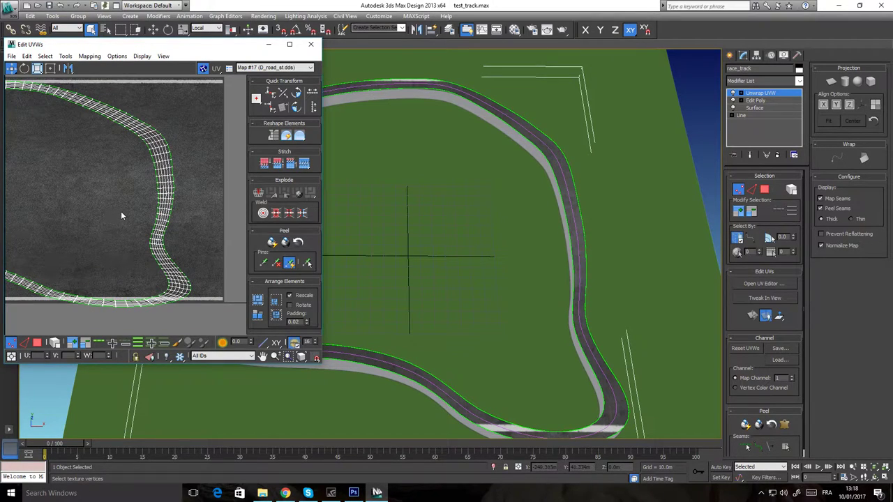
{"action": "scroll", "coordinate": [120, 208], "scroll_direction": "down", "scroll_amount": 4}
{"action": "middle_click_drag", "start_coordinate": [79, 200], "coordinate": [142, 203]}
{"action": "scroll", "coordinate": [168, 180], "scroll_direction": "up", "scroll_amount": 3}
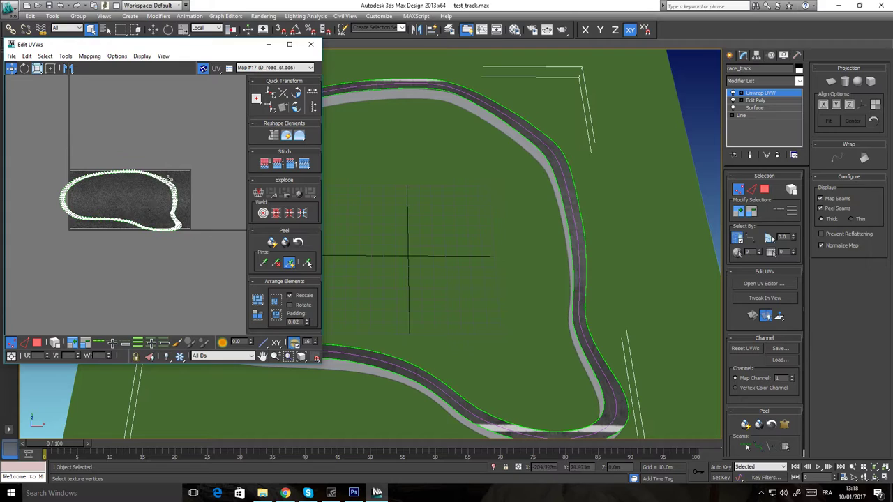
{"action": "scroll", "coordinate": [151, 162], "scroll_direction": "up", "scroll_amount": 1}
{"action": "scroll", "coordinate": [185, 150], "scroll_direction": "down", "scroll_amount": 1}
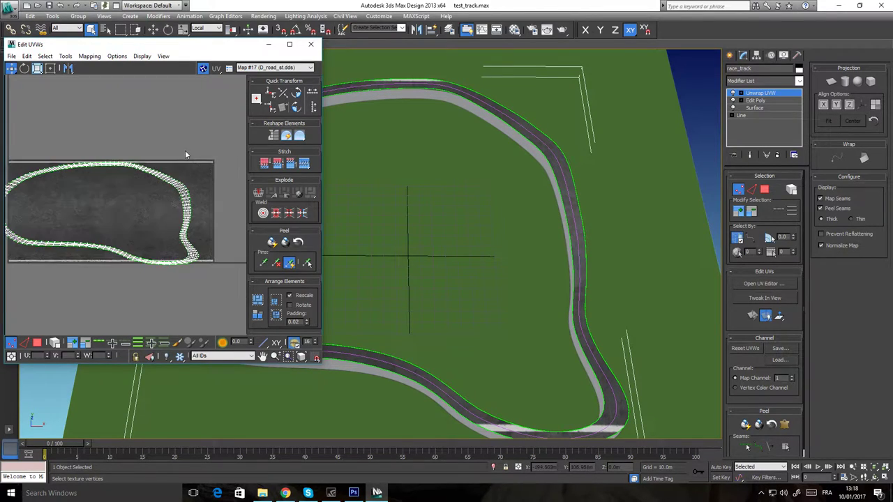
{"action": "mouse_move", "coordinate": [129, 172]}
{"action": "middle_mouse_down"}
{"action": "mouse_move", "coordinate": [144, 176]}
{"action": "mouse_move", "coordinate": [134, 166]}
{"action": "middle_mouse_up"}
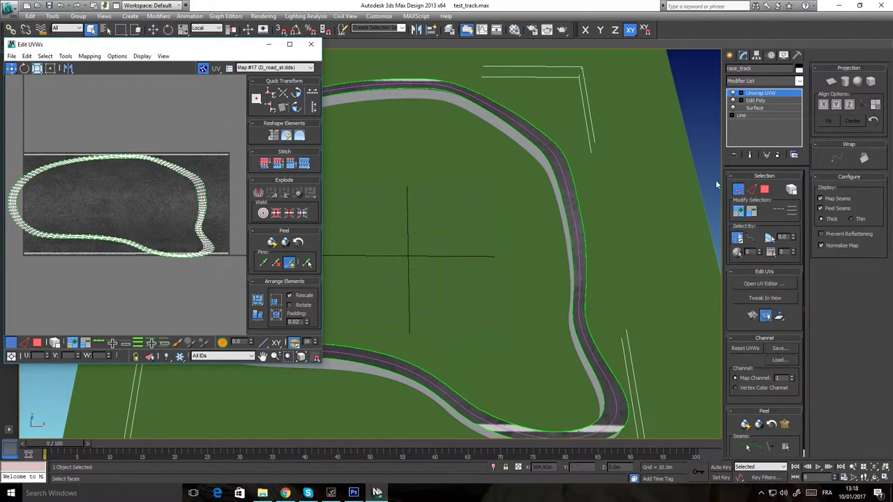
Switch the Unwrap UVW modifier to polygon level and select all faces of race_track
{"action": "left_click", "coordinate": [738, 189]}
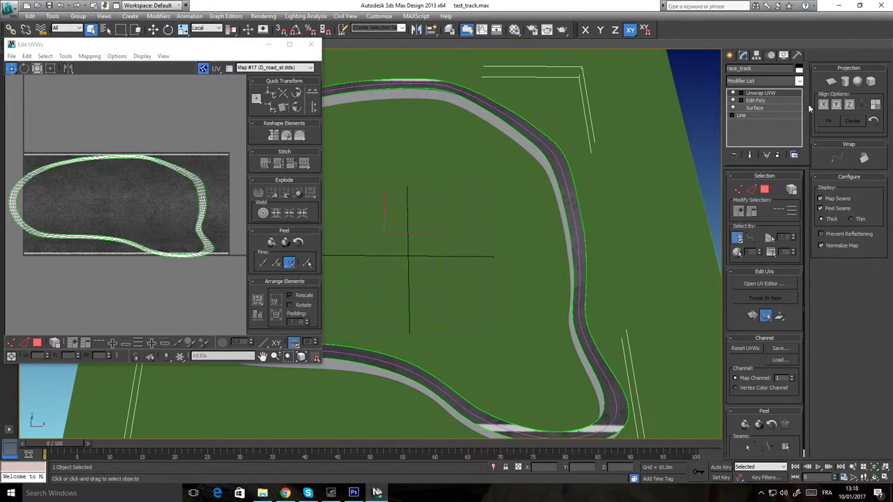
{"action": "left_click", "coordinate": [761, 93]}
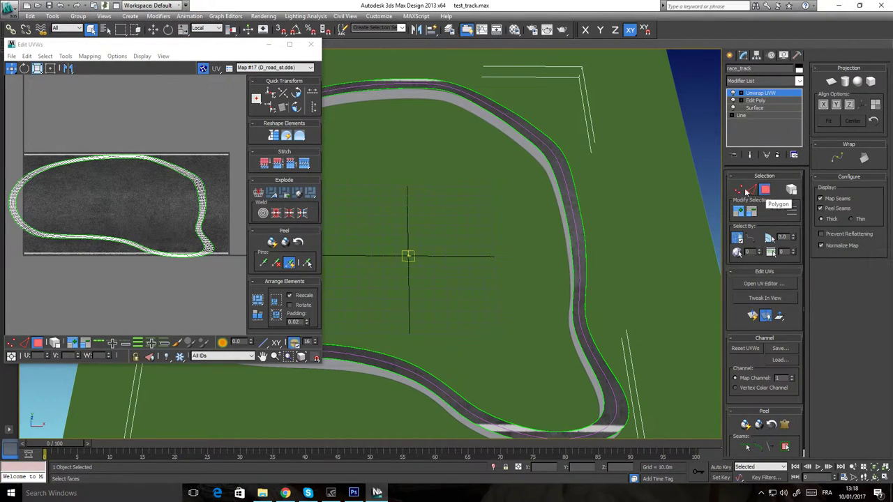
{"action": "key", "text": "ctrl+a"}
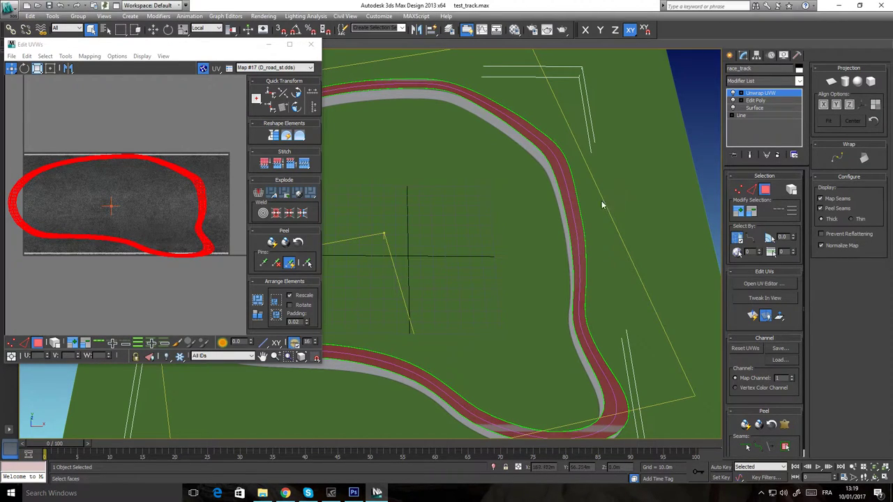
{"action": "middle_click_drag", "start_coordinate": [585, 208], "coordinate": [514, 199], "text": "alt"}
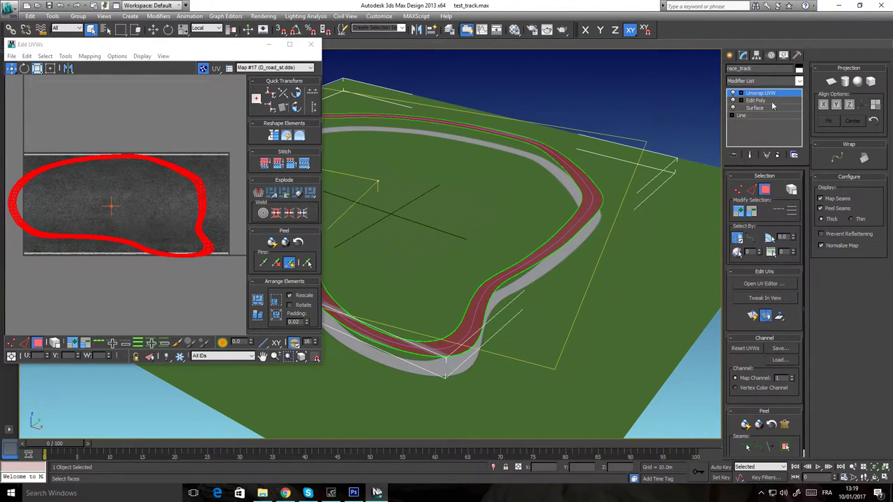
Start spline mapping on the selected faces and pick texture_spline as the mapping spline
{"action": "scroll", "coordinate": [608, 219], "scroll_direction": "up", "scroll_amount": 3}
{"action": "scroll", "coordinate": [616, 211], "scroll_direction": "down", "scroll_amount": 5}
{"action": "left_click", "coordinate": [838, 159]}
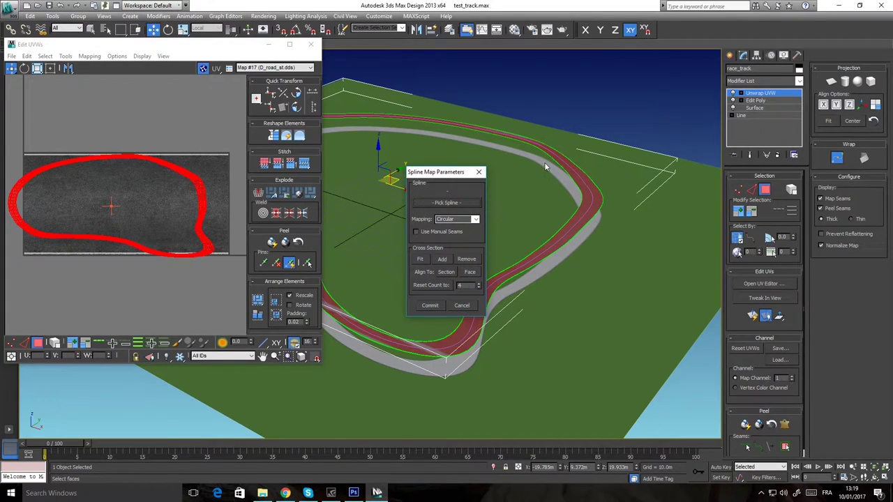
{"action": "left_click_drag", "start_coordinate": [447, 176], "coordinate": [424, 157]}
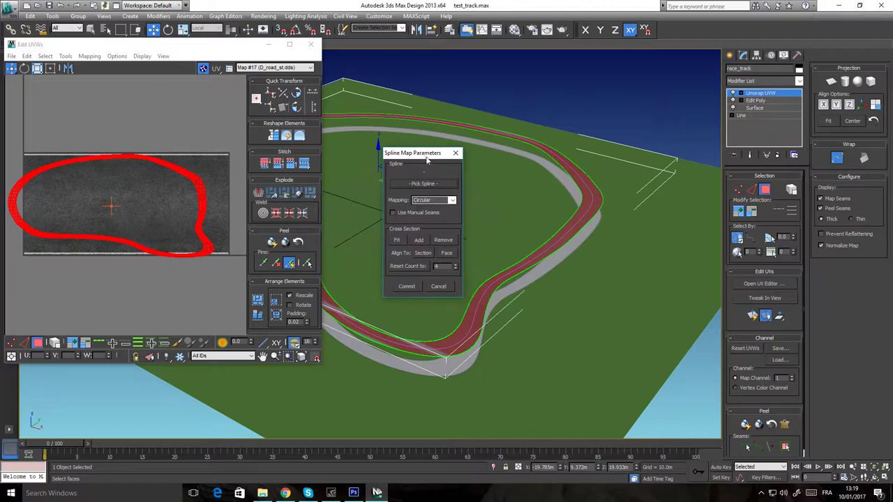
{"action": "scroll", "coordinate": [524, 224], "scroll_direction": "up", "scroll_amount": 3}
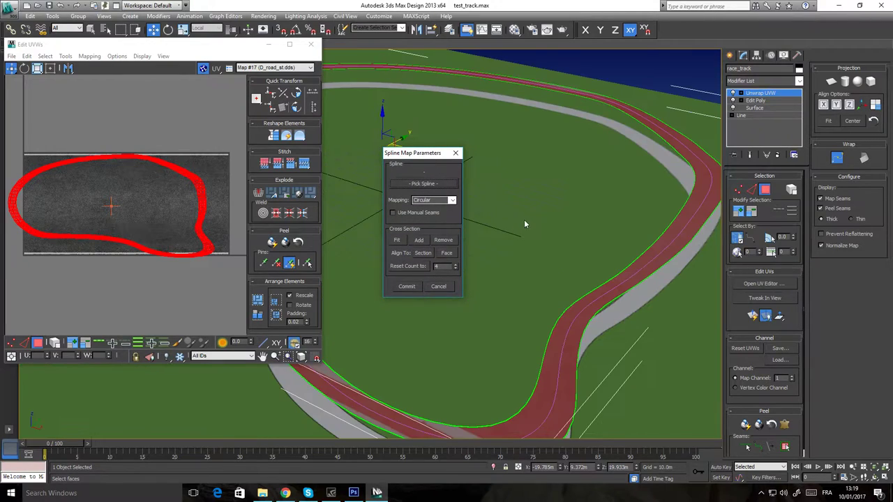
{"action": "left_click", "coordinate": [432, 185]}
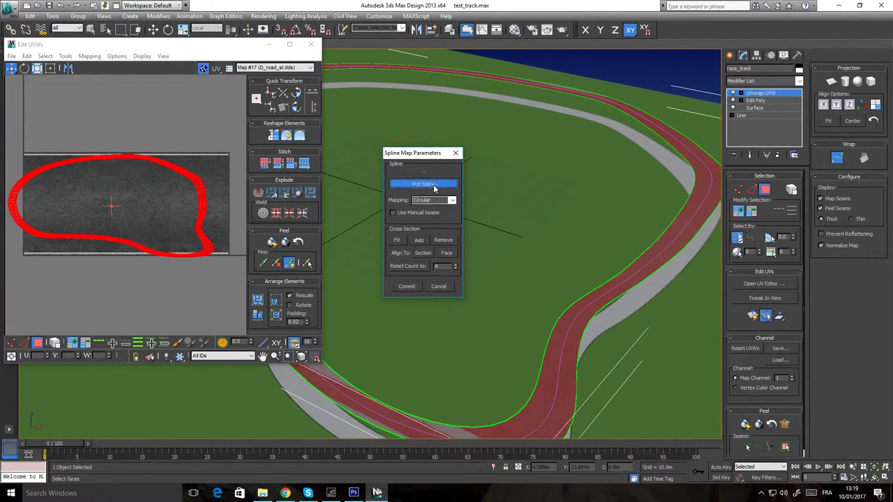
{"action": "left_click", "coordinate": [637, 272]}
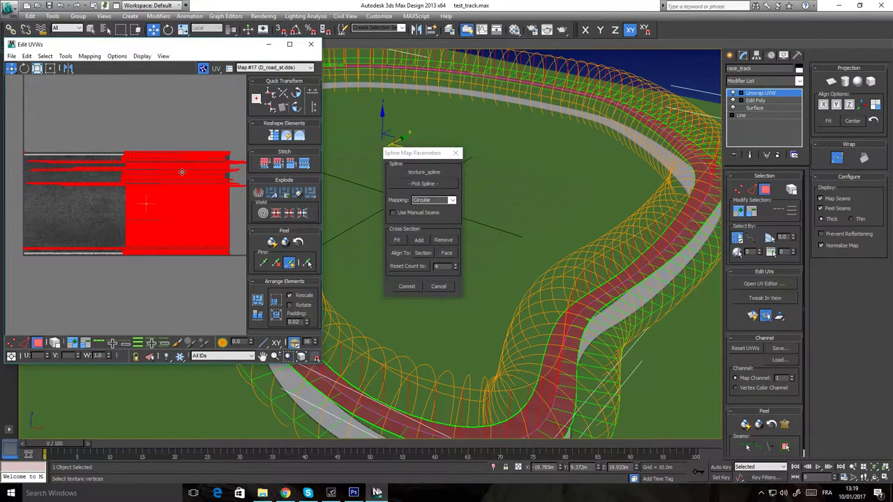
Set the spline mapping type to Planar for the race_track faces
{"action": "middle_click_drag", "start_coordinate": [179, 174], "coordinate": [171, 164]}
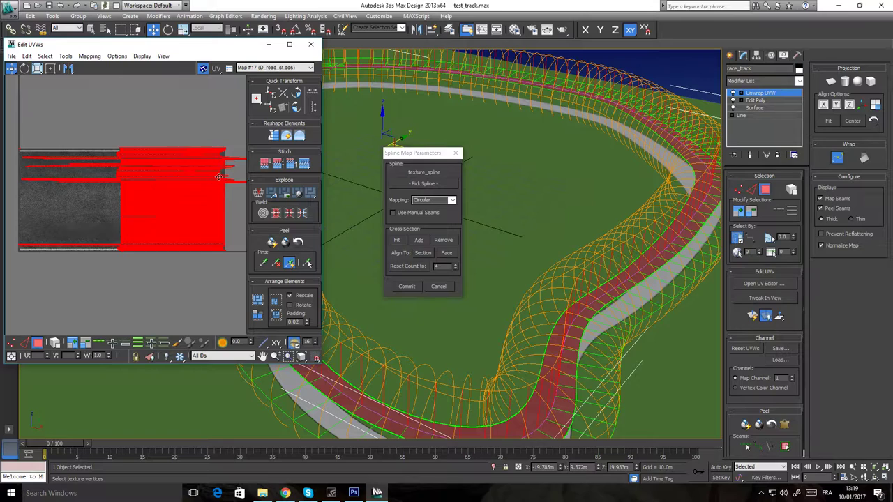
{"action": "scroll", "coordinate": [178, 159], "scroll_direction": "down", "scroll_amount": 1}
{"action": "scroll", "coordinate": [192, 167], "scroll_direction": "down", "scroll_amount": 1}
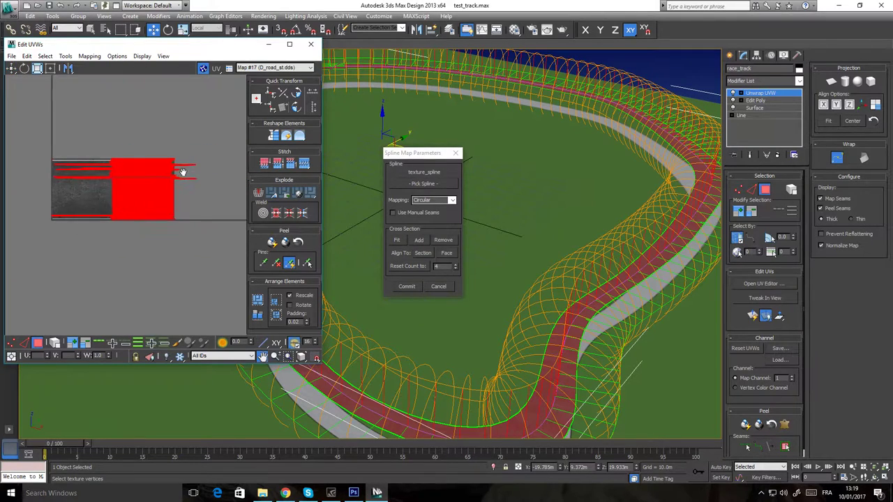
{"action": "scroll", "coordinate": [209, 173], "scroll_direction": "up", "scroll_amount": 3}
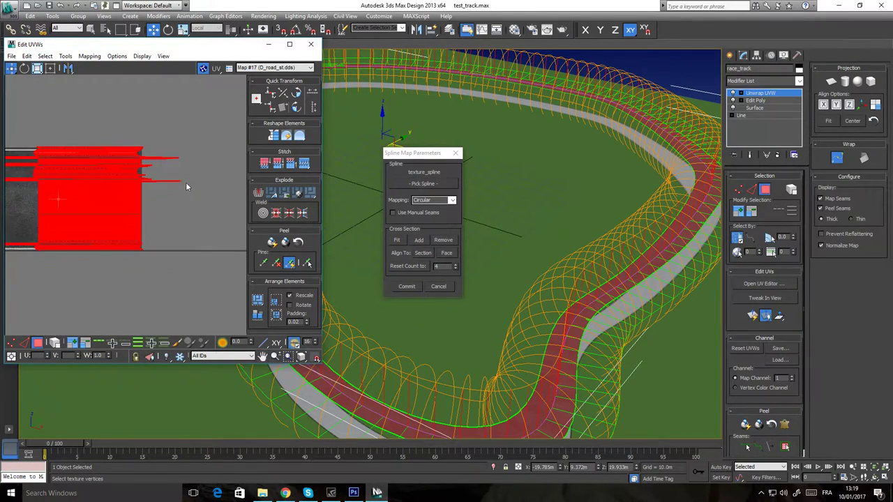
{"action": "scroll", "coordinate": [188, 187], "scroll_direction": "down", "scroll_amount": 1}
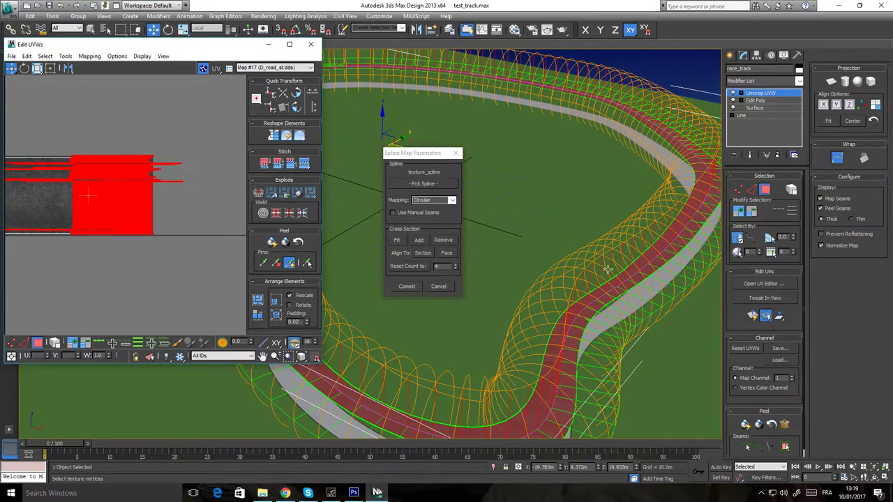
{"action": "left_click", "coordinate": [452, 200]}
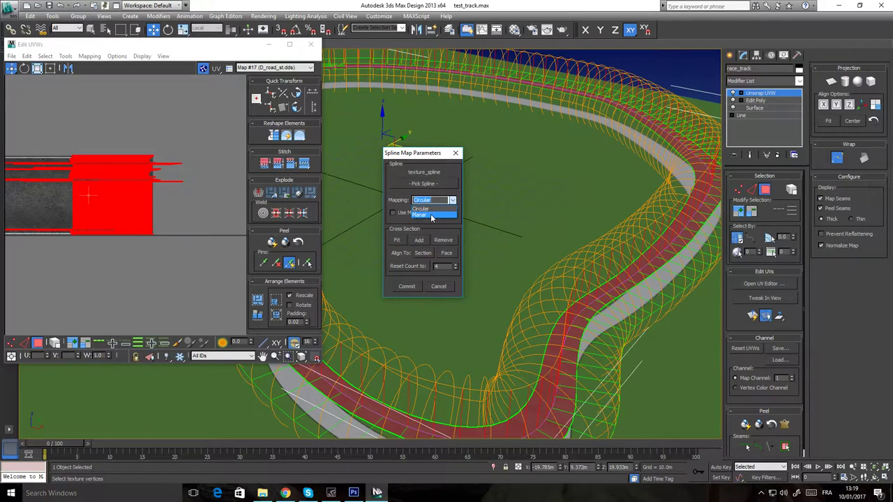
{"action": "left_click", "coordinate": [431, 215]}
Check the planar UV layout against the road bitmap and commit the spline mapping
{"action": "left_click", "coordinate": [85, 262]}
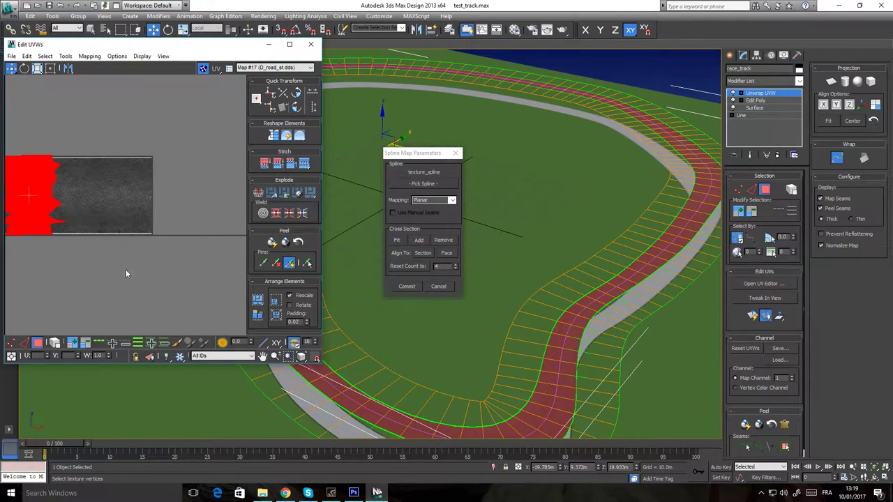
{"action": "scroll", "coordinate": [138, 260], "scroll_direction": "down", "scroll_amount": 1}
{"action": "middle_click_drag", "start_coordinate": [89, 230], "coordinate": [174, 236]}
{"action": "scroll", "coordinate": [173, 235], "scroll_direction": "up", "scroll_amount": 1}
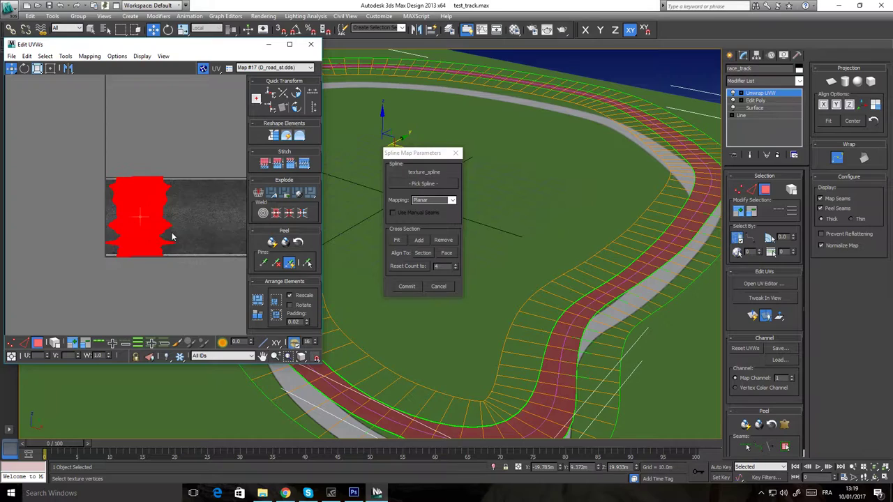
{"action": "scroll", "coordinate": [173, 237], "scroll_direction": "up", "scroll_amount": 2}
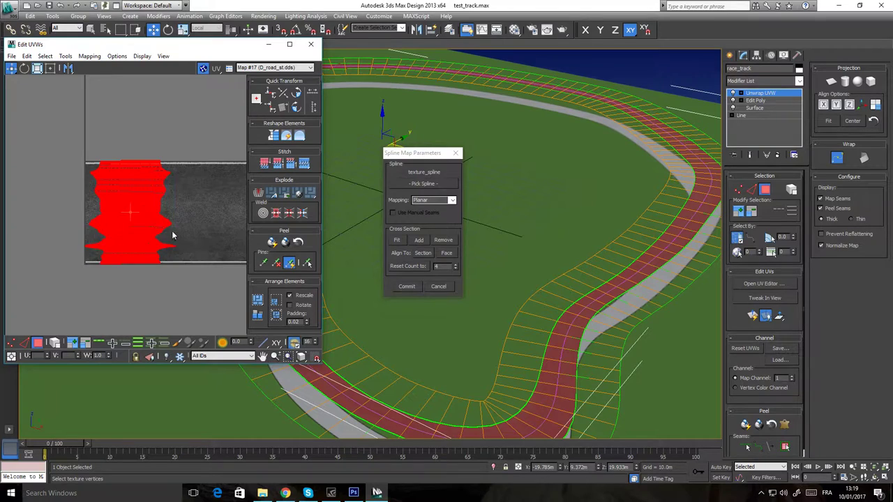
{"action": "left_click", "coordinate": [406, 287]}
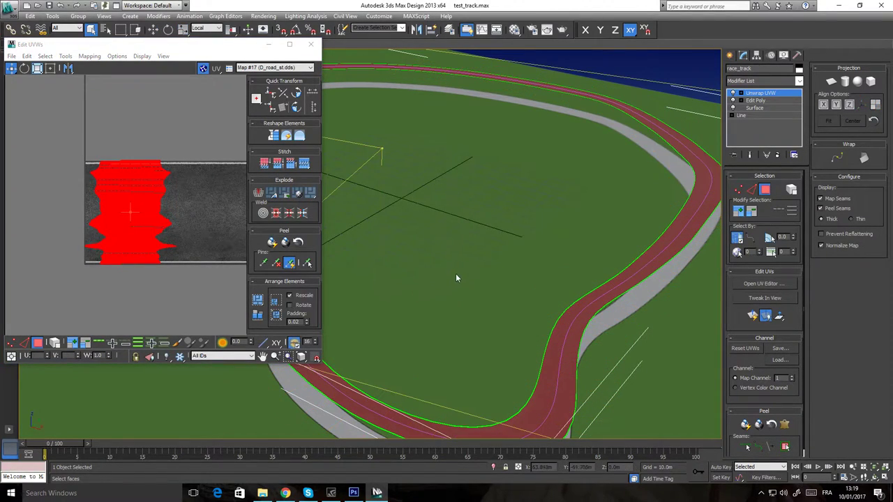
Deselect the faces and examine the road texture along race_track together with its spline-mapped UV layout
{"action": "left_click", "coordinate": [203, 187]}
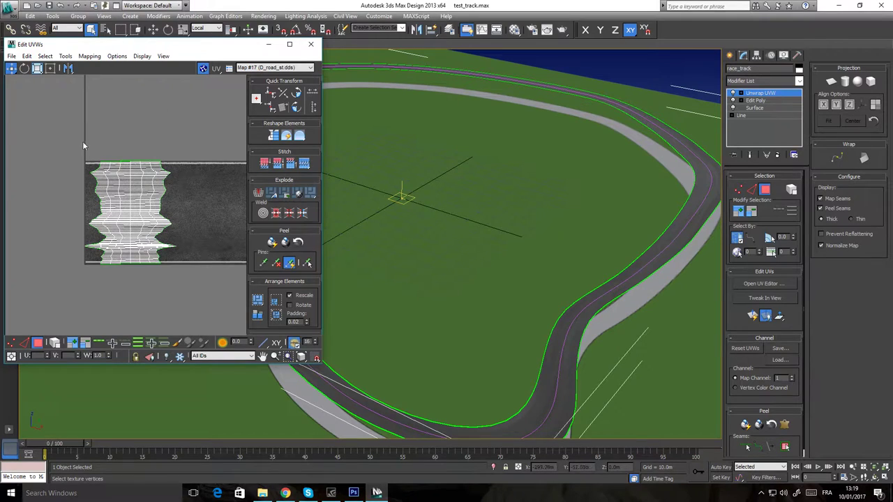
{"action": "middle_click_drag", "start_coordinate": [449, 337], "coordinate": [551, 301], "text": "alt"}
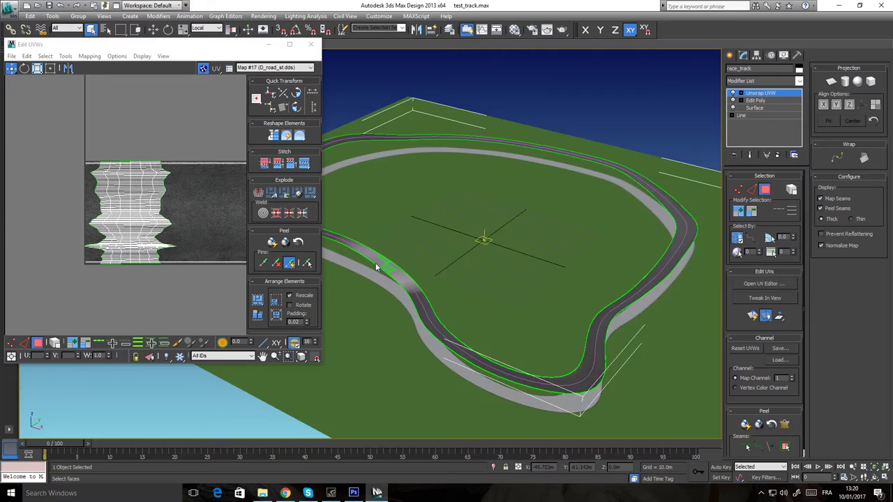
{"action": "scroll", "coordinate": [375, 267], "scroll_direction": "up", "scroll_amount": 3}
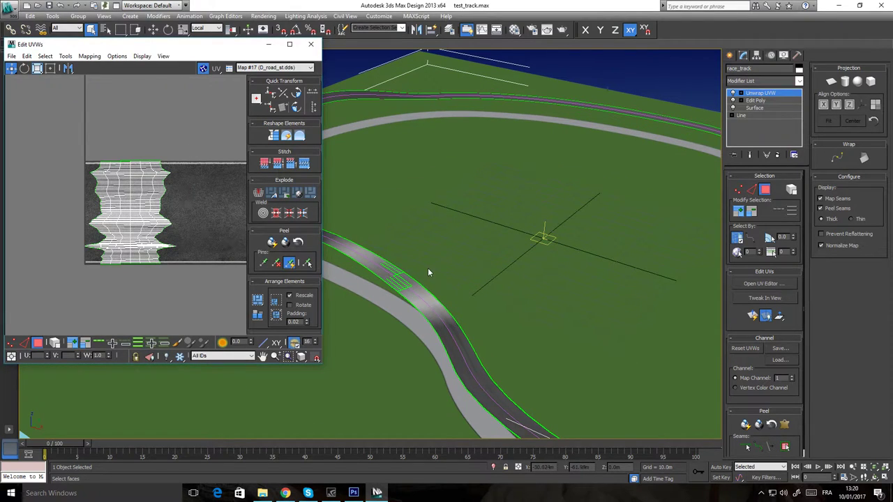
{"action": "scroll", "coordinate": [468, 313], "scroll_direction": "up", "scroll_amount": 3}
{"action": "scroll", "coordinate": [424, 288], "scroll_direction": "down", "scroll_amount": 5}
{"action": "left_click_drag", "start_coordinate": [176, 197], "coordinate": [65, 293]}
{"action": "left_click", "coordinate": [118, 274]}
{"action": "scroll", "coordinate": [152, 240], "scroll_direction": "up", "scroll_amount": 1}
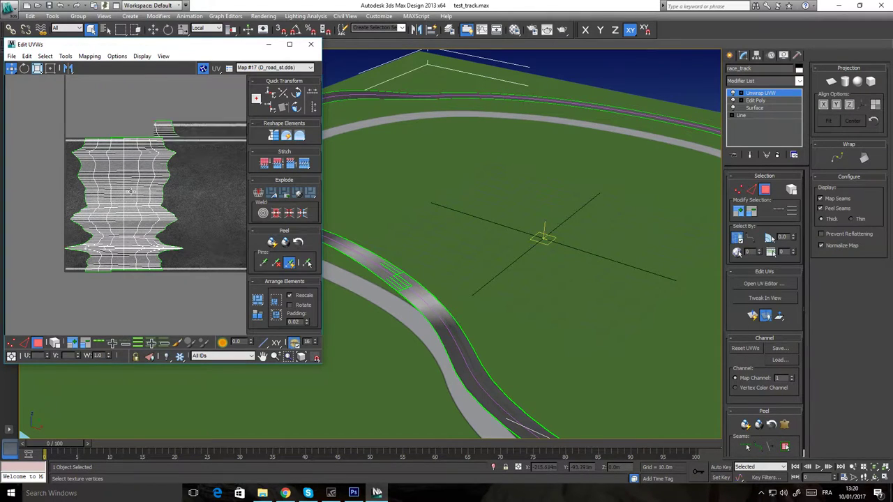
{"action": "scroll", "coordinate": [131, 191], "scroll_direction": "up", "scroll_amount": 1}
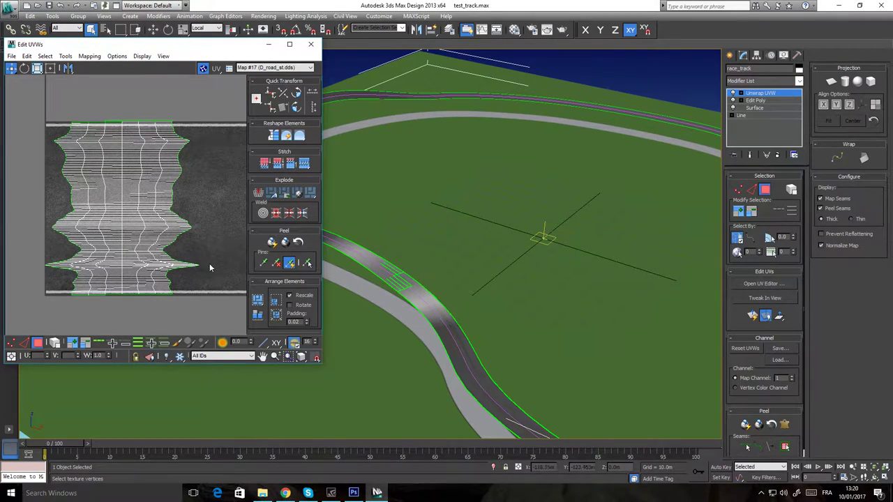
Select the UV vertices of the widest spike near the layout's lower end and locate their bend on race_track
{"action": "left_click", "coordinate": [11, 343]}
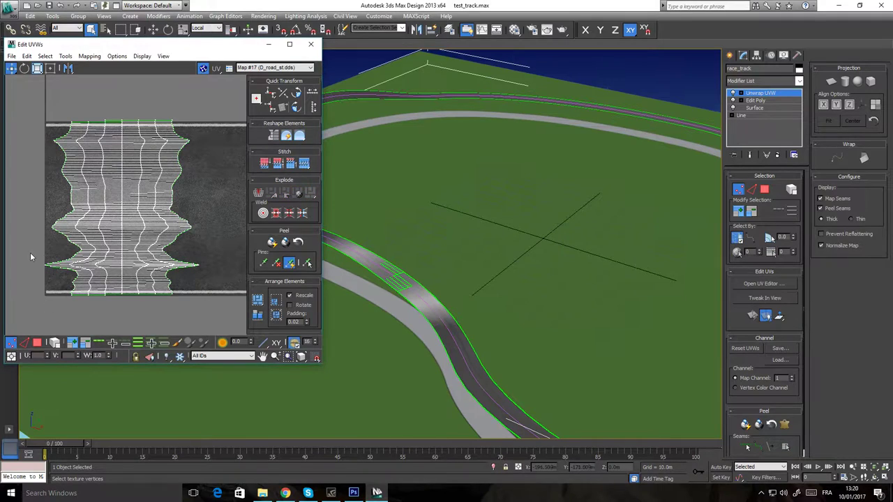
{"action": "left_click_drag", "start_coordinate": [48, 268], "coordinate": [213, 269]}
{"action": "scroll", "coordinate": [453, 262], "scroll_direction": "down", "scroll_amount": 6}
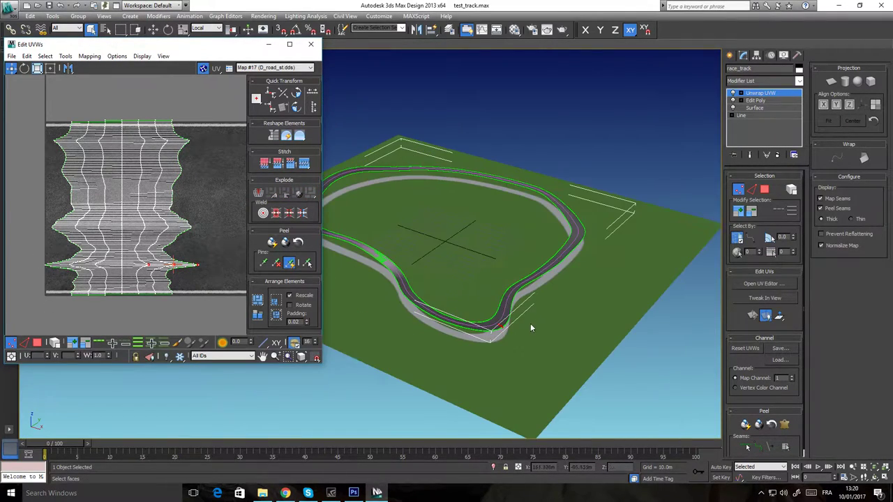
{"action": "scroll", "coordinate": [509, 331], "scroll_direction": "up", "scroll_amount": 5}
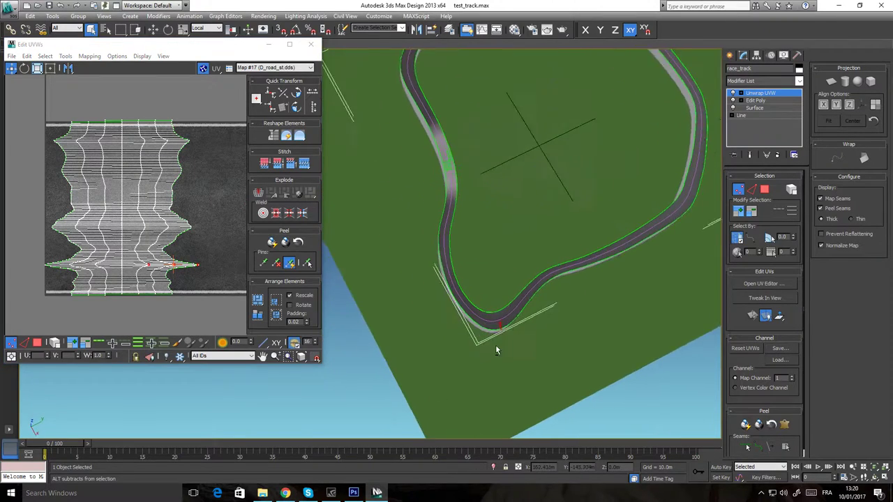
{"action": "left_click", "coordinate": [480, 361]}
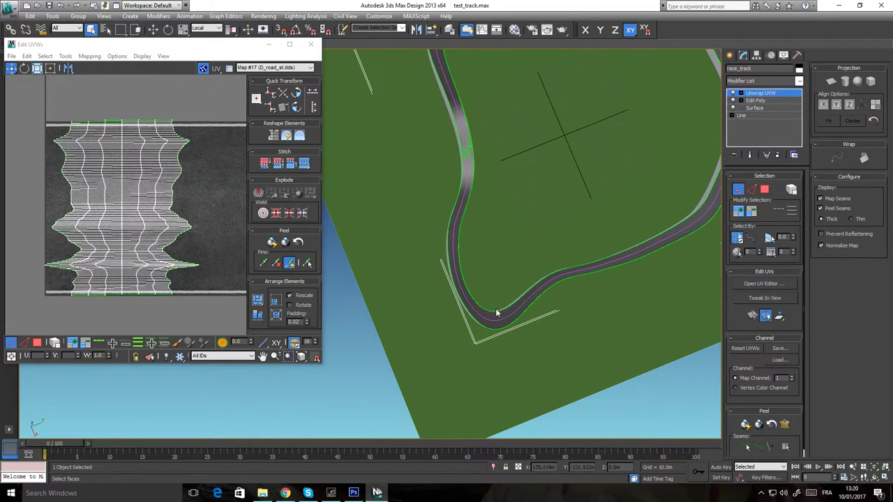
{"action": "left_click_drag", "start_coordinate": [208, 257], "coordinate": [36, 271]}
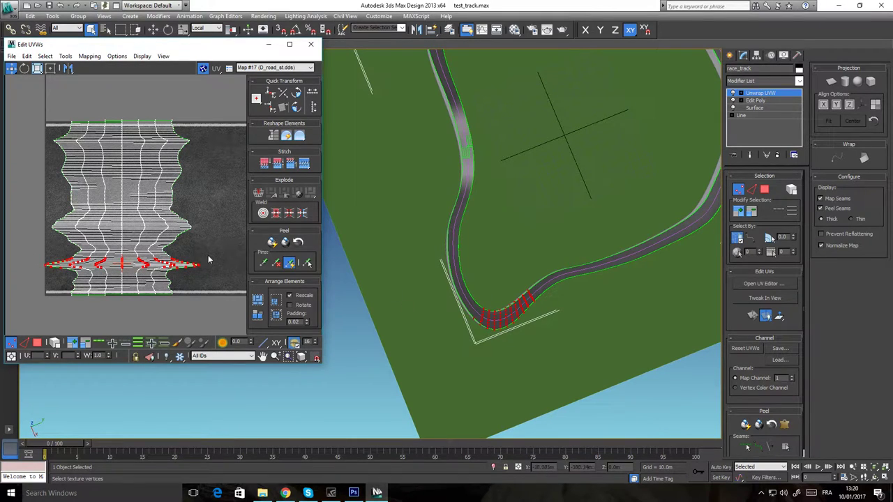
Select the UV vertices of the bulge above the spike, locate their bend on race_track, and clear the selection
{"action": "left_click_drag", "start_coordinate": [204, 215], "coordinate": [21, 239]}
{"action": "middle_click_drag", "start_coordinate": [619, 215], "coordinate": [445, 314]}
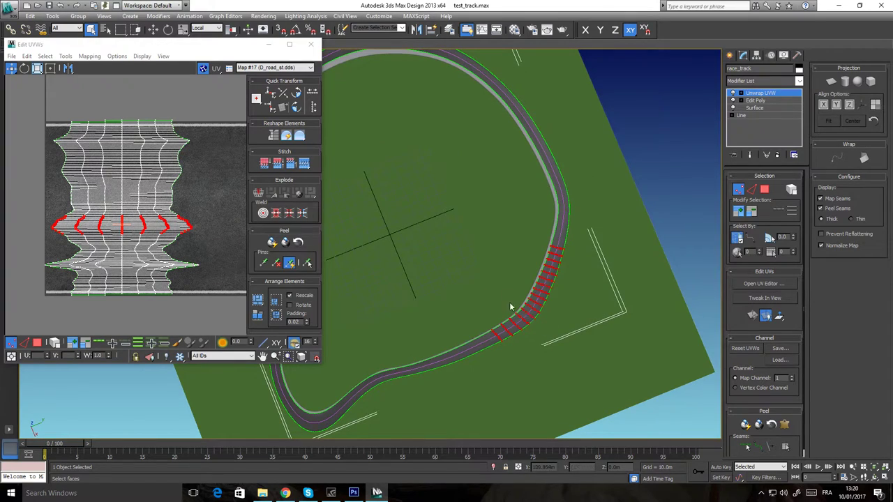
{"action": "left_click", "coordinate": [193, 223]}
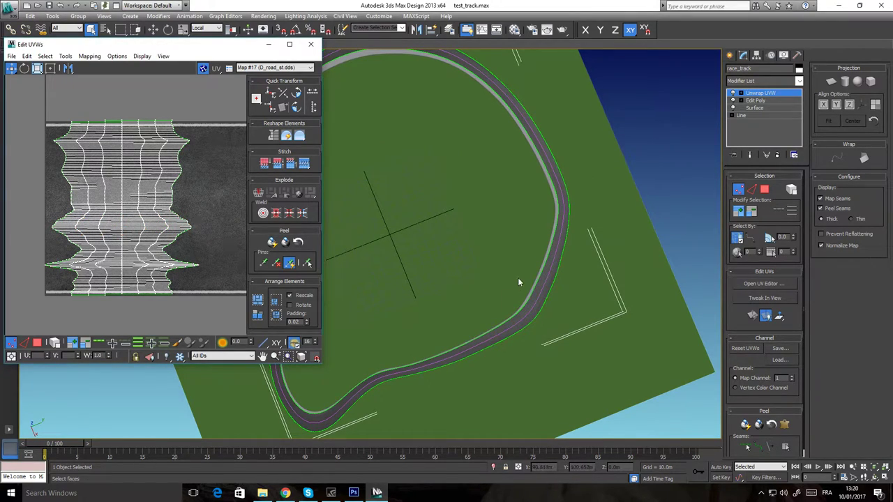
{"action": "middle_click_drag", "start_coordinate": [496, 219], "coordinate": [513, 238]}
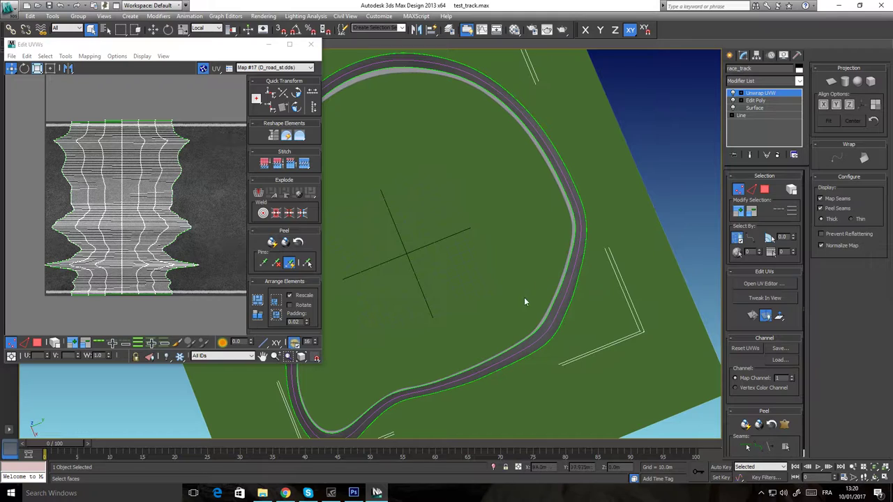
{"action": "middle_click_drag", "start_coordinate": [524, 301], "coordinate": [536, 266]}
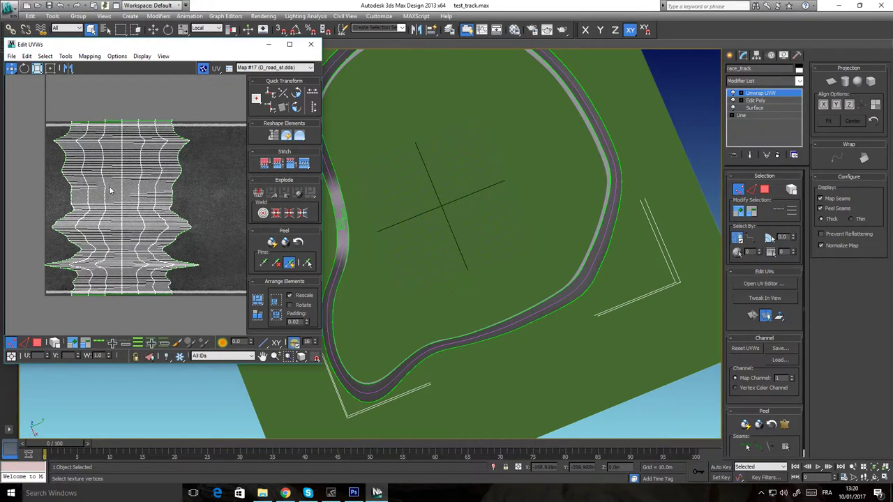
Select the whole UV vertex column just right of the straight centre line and align it into a straight vertical line
{"action": "left_click_drag", "start_coordinate": [99, 303], "coordinate": [92, 311]}
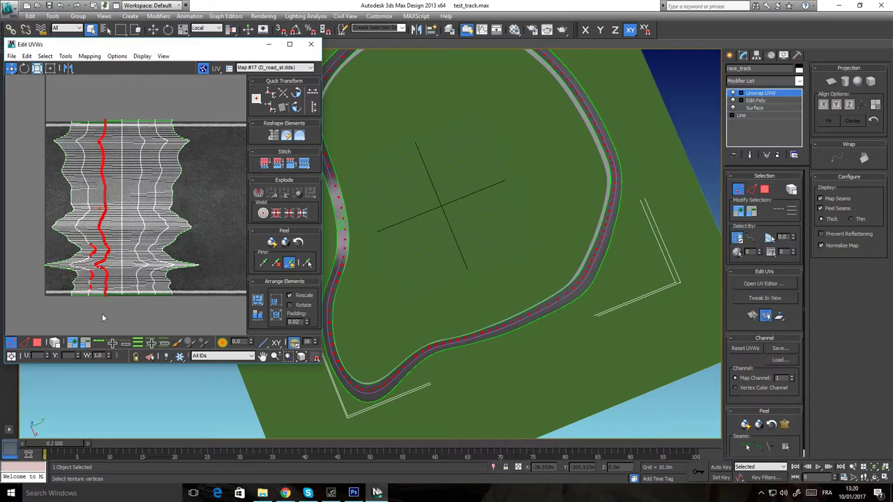
{"action": "left_click", "coordinate": [102, 313]}
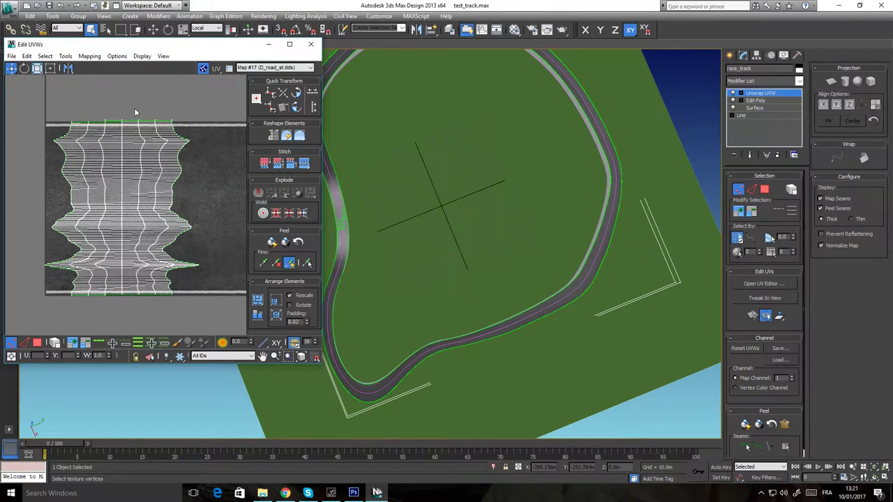
{"action": "left_click_drag", "start_coordinate": [133, 111], "coordinate": [145, 314]}
{"action": "scroll", "coordinate": [149, 285], "scroll_direction": "up", "scroll_amount": 3}
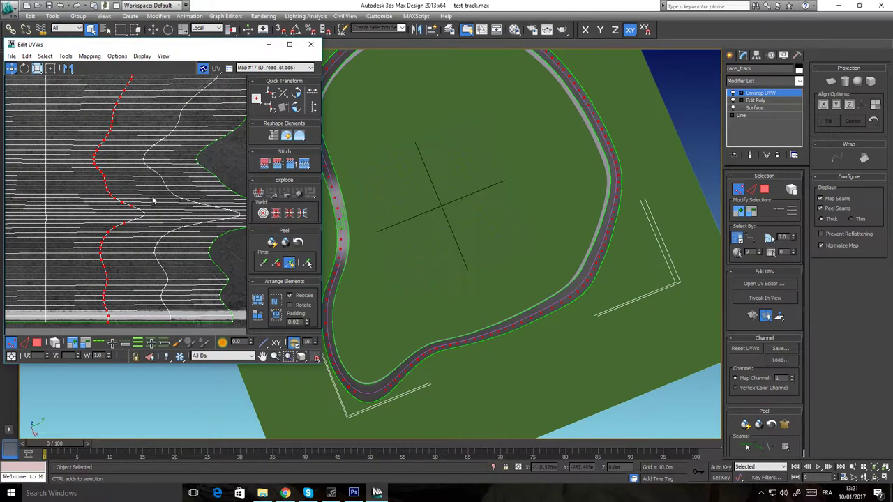
{"action": "left_click_drag", "start_coordinate": [152, 197], "coordinate": [119, 234], "text": "ctrl"}
{"action": "scroll", "coordinate": [118, 239], "scroll_direction": "down", "scroll_amount": 5}
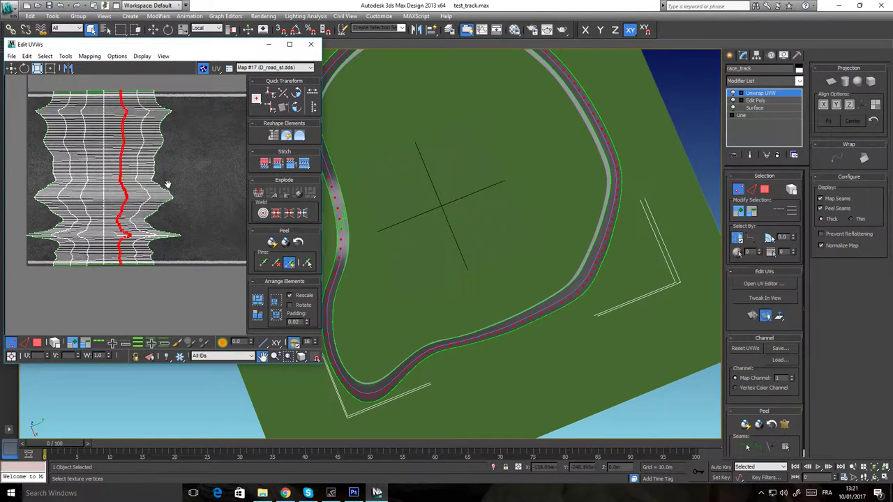
{"action": "middle_click_drag", "start_coordinate": [167, 185], "coordinate": [175, 202]}
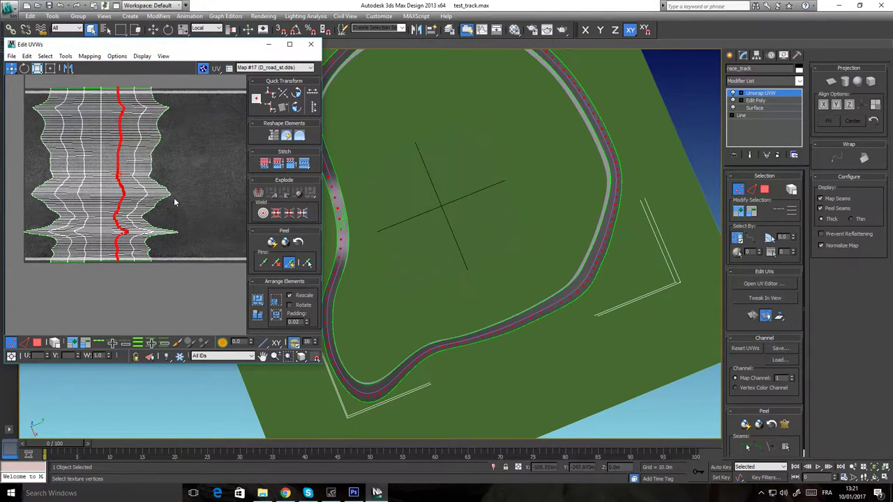
{"action": "left_click", "coordinate": [272, 108]}
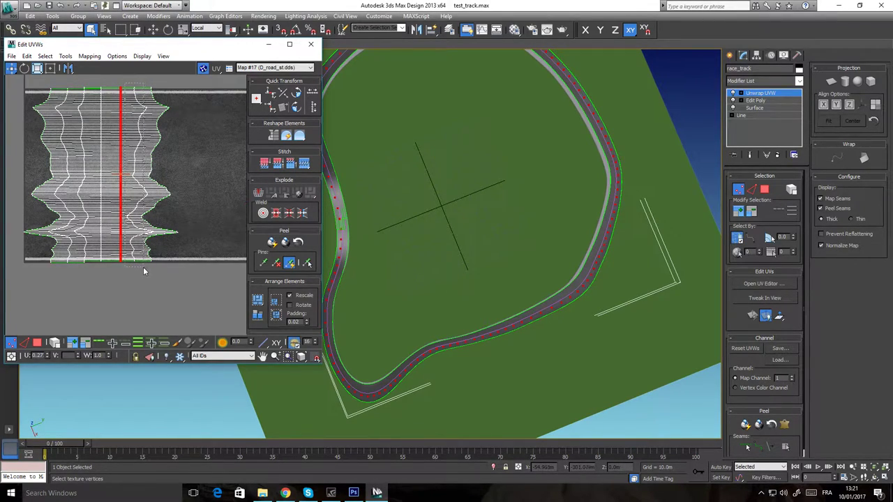
Select the complete inner UV vertex column nearest the right border, including its spike vertices, and align it vertically
{"action": "key", "text": "ctrl+z"}
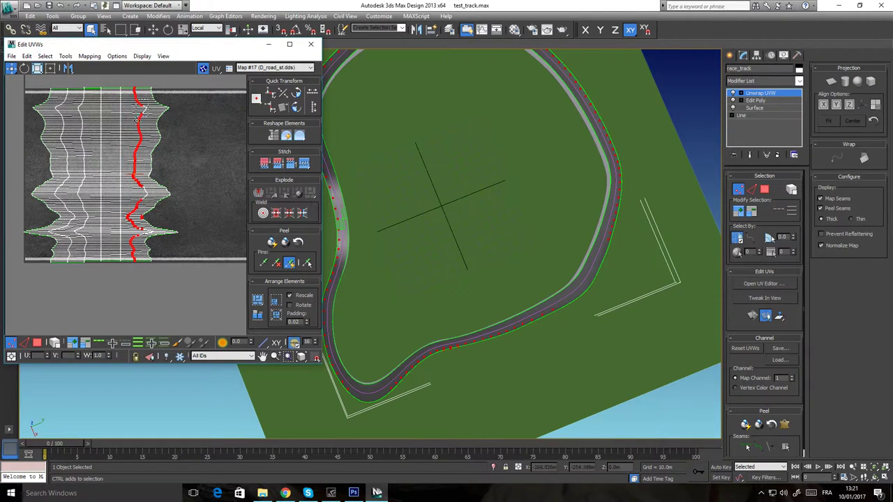
{"action": "scroll", "coordinate": [143, 164], "scroll_direction": "up", "scroll_amount": 1}
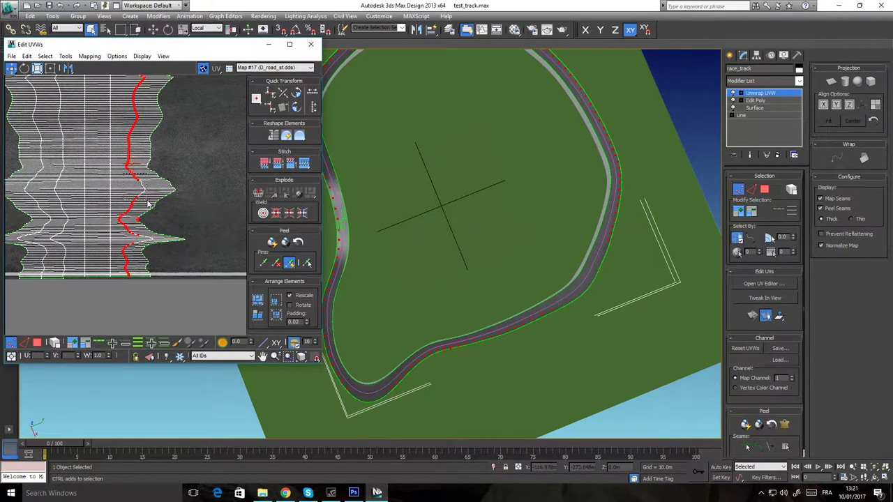
{"action": "scroll", "coordinate": [129, 208], "scroll_direction": "up", "scroll_amount": 2}
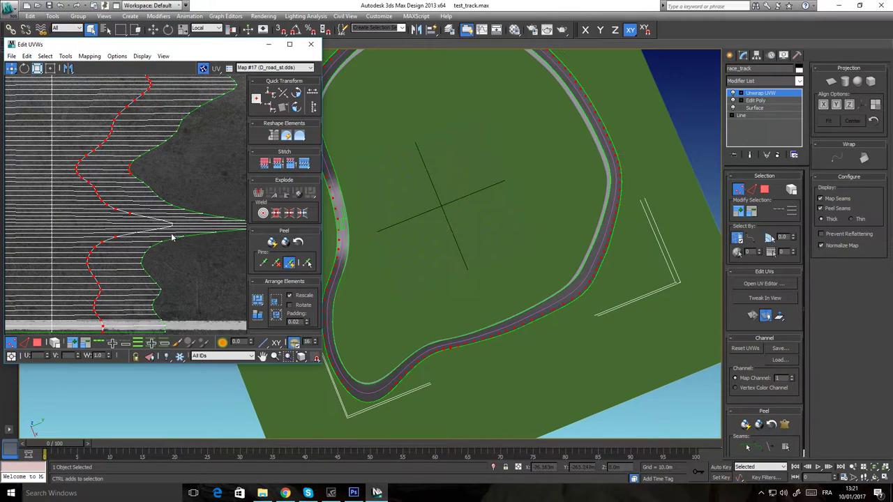
{"action": "left_click_drag", "start_coordinate": [176, 218], "coordinate": [134, 234], "text": "ctrl"}
{"action": "scroll", "coordinate": [113, 263], "scroll_direction": "down", "scroll_amount": 3}
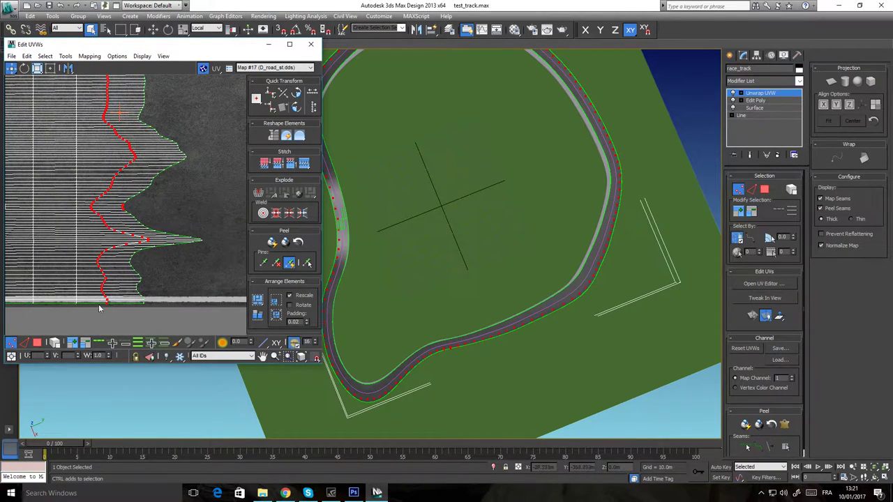
{"action": "scroll", "coordinate": [100, 300], "scroll_direction": "down", "scroll_amount": 5}
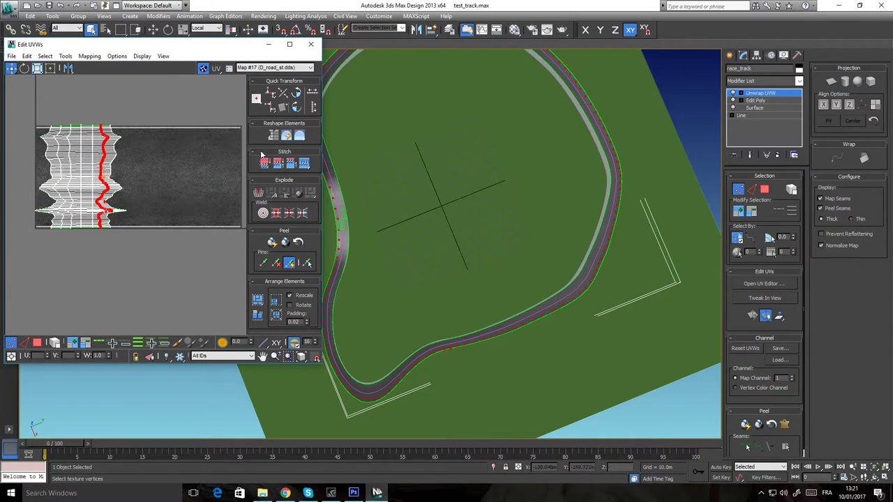
{"action": "left_click", "coordinate": [269, 110]}
Select the full UV vertex column just left of the centre line and align it into a straight vertical line
{"action": "middle_click_drag", "start_coordinate": [86, 227], "coordinate": [136, 238]}
{"action": "scroll", "coordinate": [136, 238], "scroll_direction": "up", "scroll_amount": 2}
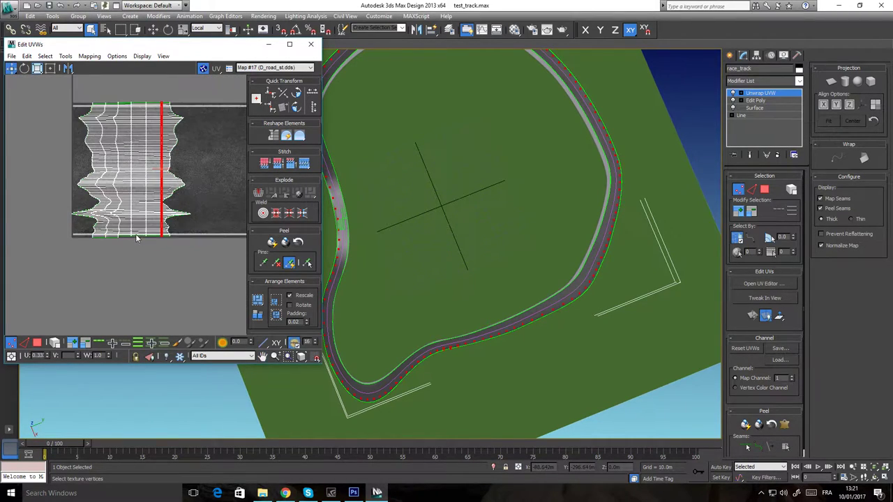
{"action": "left_click", "coordinate": [114, 124]}
{"action": "scroll", "coordinate": [122, 108], "scroll_direction": "up", "scroll_amount": 3}
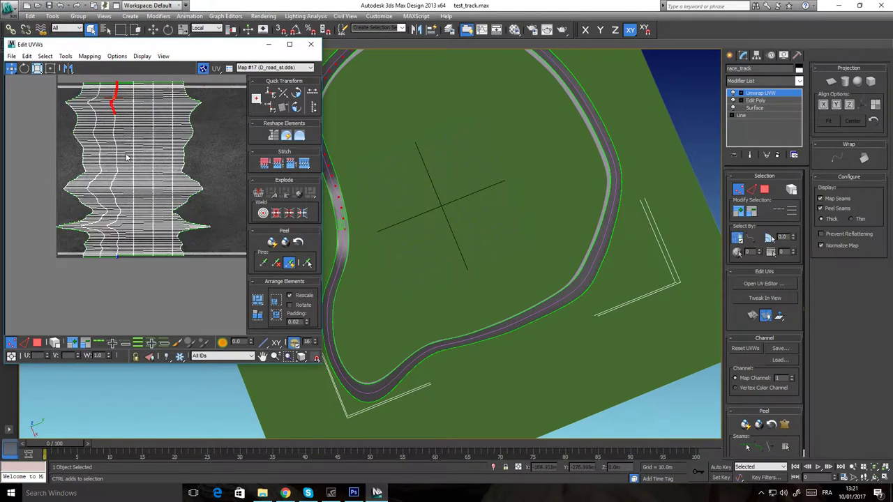
{"action": "left_click_drag", "start_coordinate": [122, 107], "coordinate": [102, 143], "text": "ctrl"}
{"action": "left_click_drag", "start_coordinate": [125, 141], "coordinate": [107, 214], "text": "ctrl"}
{"action": "left_click", "coordinate": [109, 219], "text": "ctrl"}
{"action": "left_click", "coordinate": [111, 249], "text": "ctrl"}
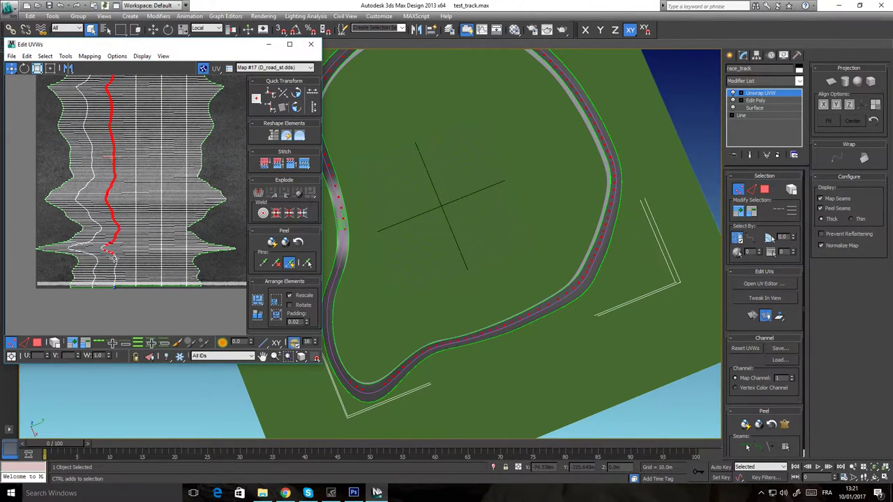
{"action": "left_click_drag", "start_coordinate": [130, 249], "coordinate": [110, 305], "text": "ctrl"}
{"action": "left_click", "coordinate": [273, 106]}
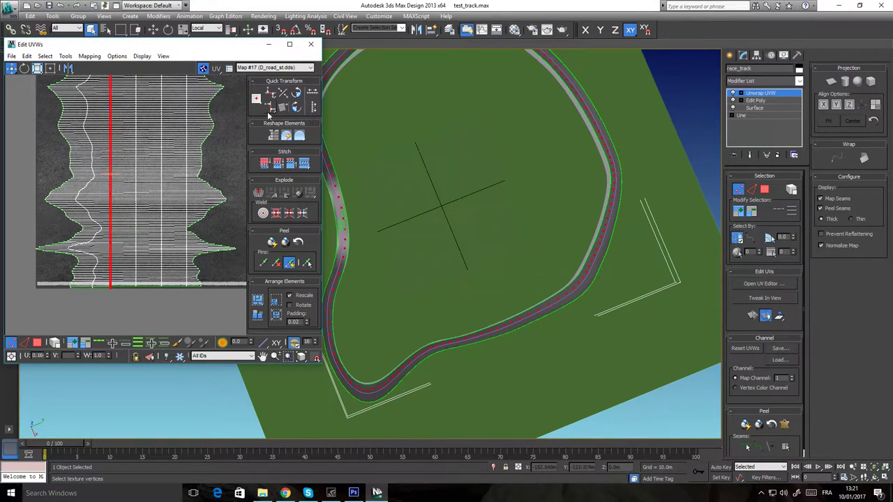
Inspect the straightened UV column up close and maximize the Edit UVWs window around the layout
{"action": "scroll", "coordinate": [109, 292], "scroll_direction": "up", "scroll_amount": 2}
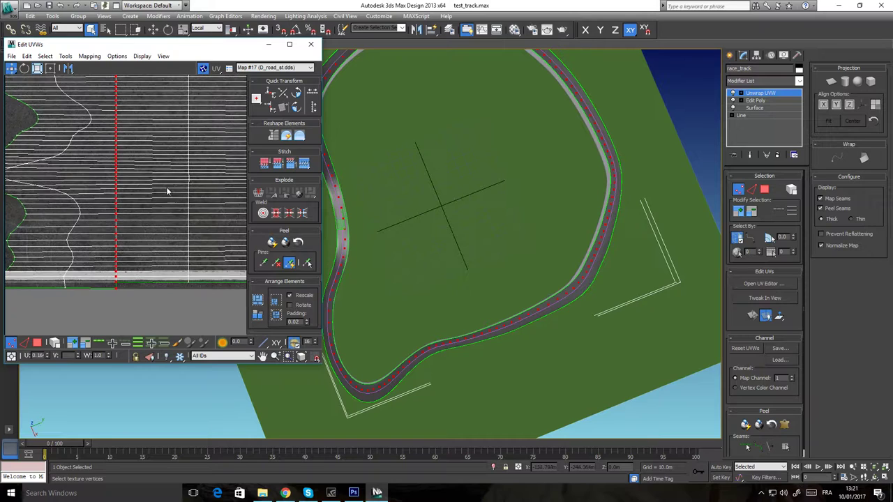
{"action": "scroll", "coordinate": [151, 283], "scroll_direction": "up", "scroll_amount": 3}
{"action": "scroll", "coordinate": [154, 171], "scroll_direction": "down", "scroll_amount": 5}
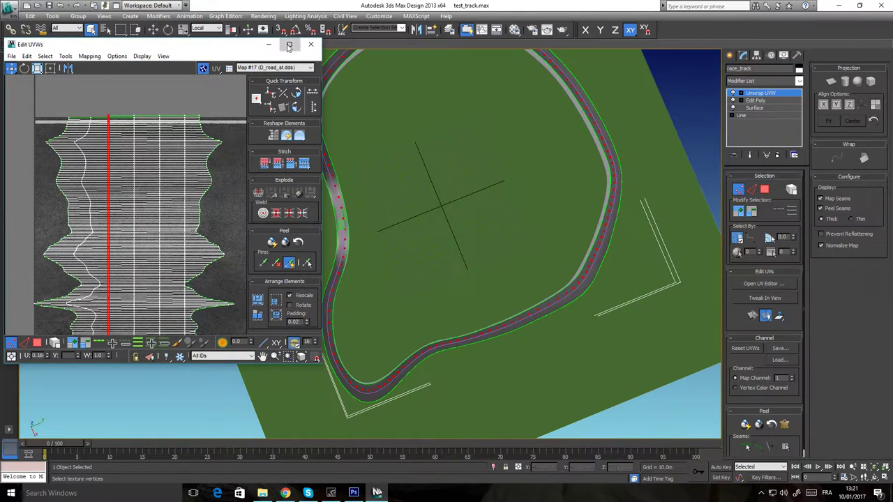
{"action": "left_click", "coordinate": [290, 44]}
{"action": "scroll", "coordinate": [332, 171], "scroll_direction": "up", "scroll_amount": 2}
{"action": "scroll", "coordinate": [330, 181], "scroll_direction": "down", "scroll_amount": 2}
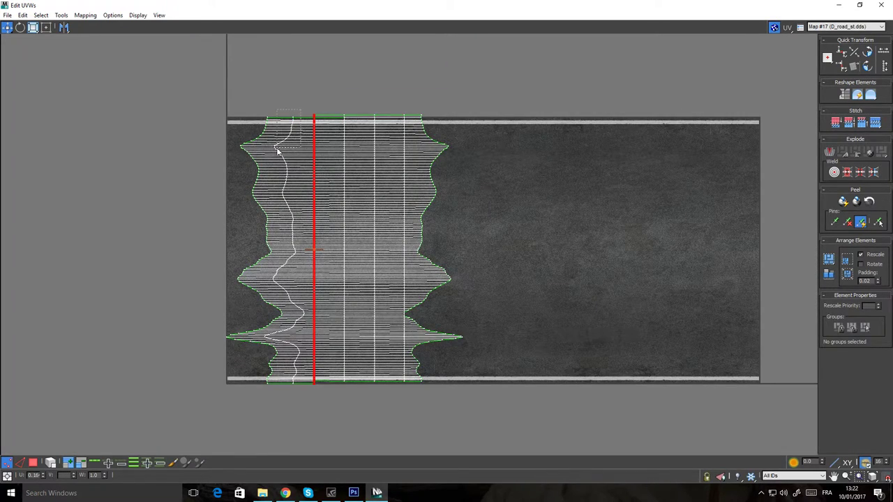
Select the complete inner UV vertex column nearest the left border, including its spike vertices, and align it vertically
{"action": "left_click_drag", "start_coordinate": [277, 149], "coordinate": [268, 142]}
{"action": "mouse_move", "coordinate": [290, 154]}
{"action": "left_mouse_down", "text": "ctrl"}
{"action": "mouse_move", "coordinate": [283, 225]}
{"action": "mouse_move", "coordinate": [305, 216]}
{"action": "mouse_move", "coordinate": [293, 270]}
{"action": "mouse_move", "coordinate": [287, 260]}
{"action": "mouse_move", "coordinate": [295, 279]}
{"action": "mouse_move", "coordinate": [275, 265]}
{"action": "mouse_move", "coordinate": [296, 292]}
{"action": "mouse_move", "coordinate": [275, 293]}
{"action": "mouse_move", "coordinate": [293, 285]}
{"action": "mouse_move", "coordinate": [303, 298]}
{"action": "mouse_move", "coordinate": [291, 312]}
{"action": "mouse_move", "coordinate": [304, 303]}
{"action": "mouse_move", "coordinate": [297, 335]}
{"action": "left_mouse_up", "text": "ctrl"}
{"action": "left_click", "coordinate": [287, 329], "text": "ctrl"}
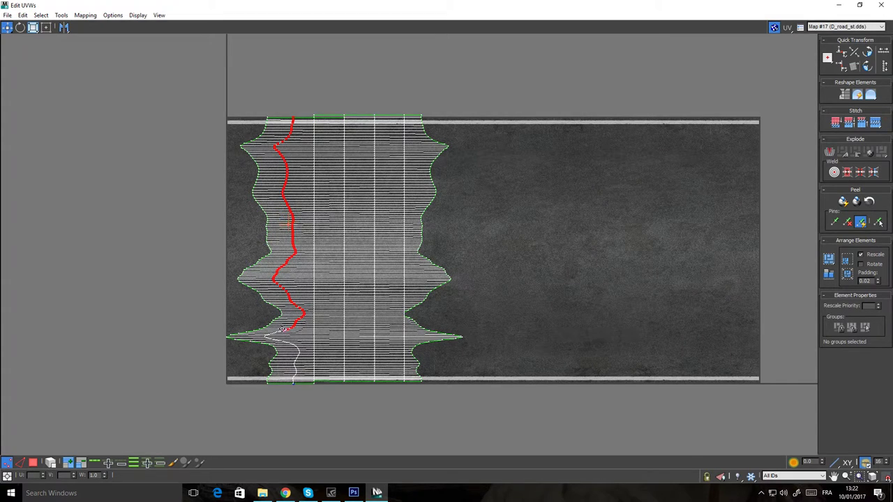
{"action": "scroll", "coordinate": [285, 342], "scroll_direction": "up", "scroll_amount": 3}
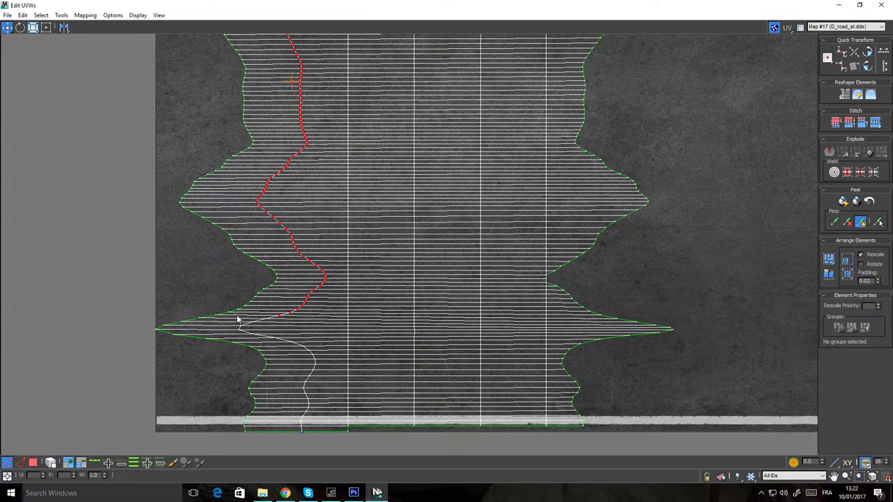
{"action": "left_click_drag", "start_coordinate": [237, 316], "coordinate": [288, 357], "text": "ctrl"}
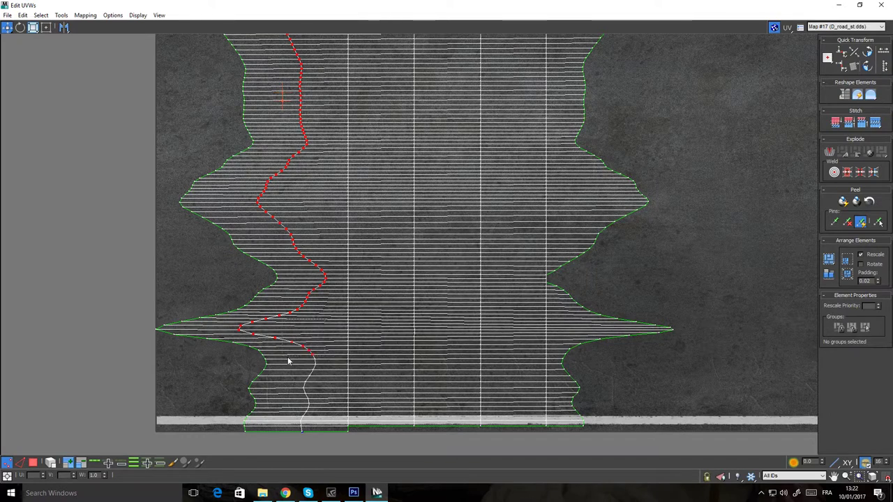
{"action": "left_click_drag", "start_coordinate": [302, 393], "coordinate": [289, 400], "text": "ctrl"}
{"action": "scroll", "coordinate": [306, 380], "scroll_direction": "down", "scroll_amount": 3}
{"action": "left_click", "coordinate": [303, 403], "text": "ctrl"}
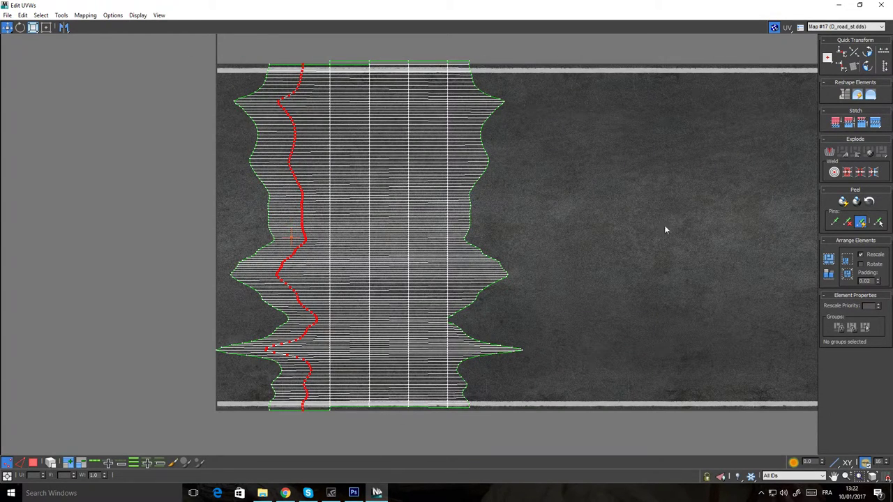
{"action": "left_click", "coordinate": [845, 66]}
Select all vertices on the UV layout's right border and align them into a straight vertical line
{"action": "left_click_drag", "start_coordinate": [537, 74], "coordinate": [454, 426]}
{"action": "scroll", "coordinate": [464, 361], "scroll_direction": "up", "scroll_amount": 5}
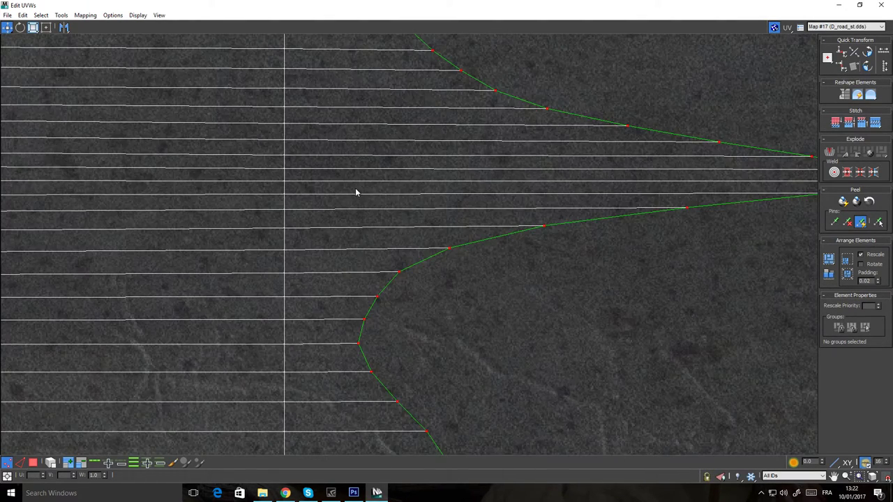
{"action": "scroll", "coordinate": [356, 189], "scroll_direction": "down", "scroll_amount": 3}
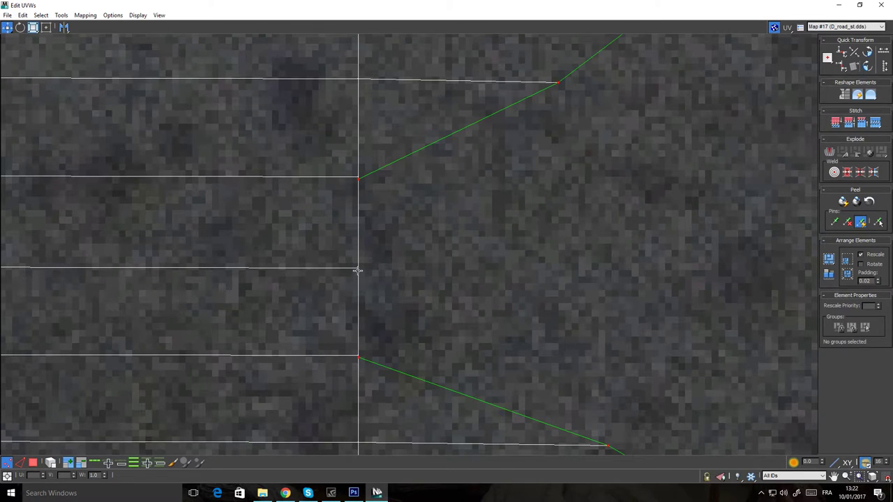
{"action": "scroll", "coordinate": [401, 300], "scroll_direction": "down", "scroll_amount": 10}
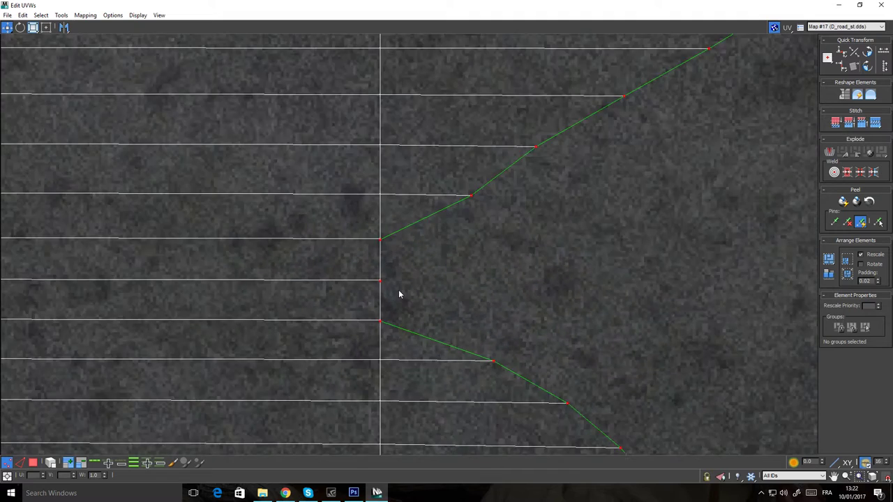
{"action": "scroll", "coordinate": [414, 271], "scroll_direction": "down", "scroll_amount": 3}
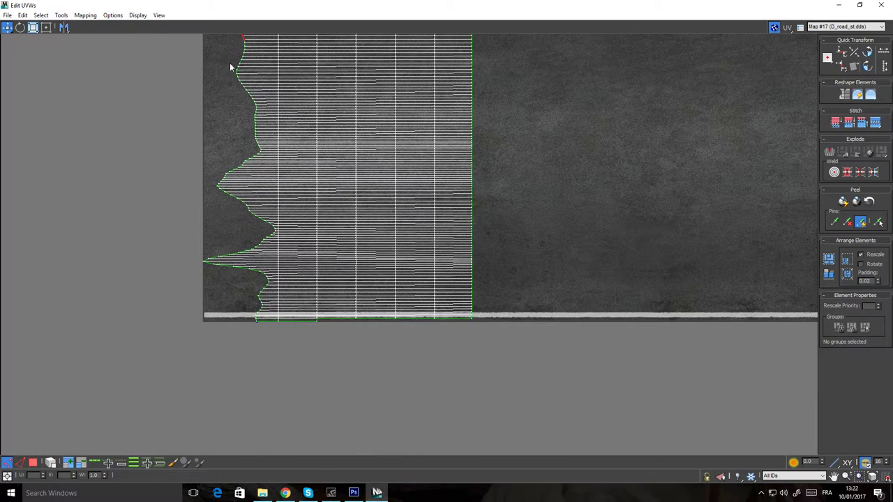
Select all vertices on the UV layout's jagged left border and align them into a straight vertical line
{"action": "left_click_drag", "start_coordinate": [242, 65], "coordinate": [250, 91]}
{"action": "left_click_drag", "start_coordinate": [228, 39], "coordinate": [265, 175]}
{"action": "left_click_drag", "start_coordinate": [209, 175], "coordinate": [248, 238], "text": "ctrl"}
{"action": "left_click_drag", "start_coordinate": [274, 336], "coordinate": [277, 337]}
{"action": "left_click", "coordinate": [841, 66]}
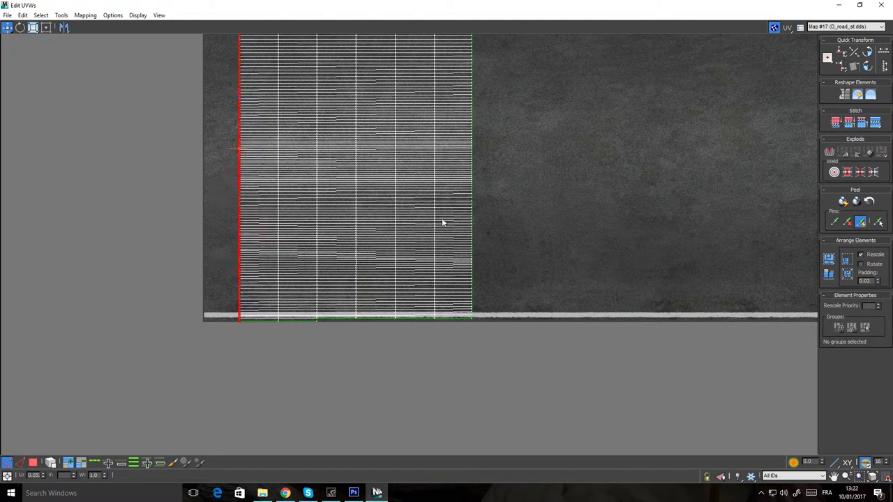
{"action": "left_click", "coordinate": [502, 193]}
{"action": "scroll", "coordinate": [450, 172], "scroll_direction": "down", "scroll_amount": 1}
{"action": "scroll", "coordinate": [461, 139], "scroll_direction": "down", "scroll_amount": 3}
{"action": "scroll", "coordinate": [453, 210], "scroll_direction": "up", "scroll_amount": 3}
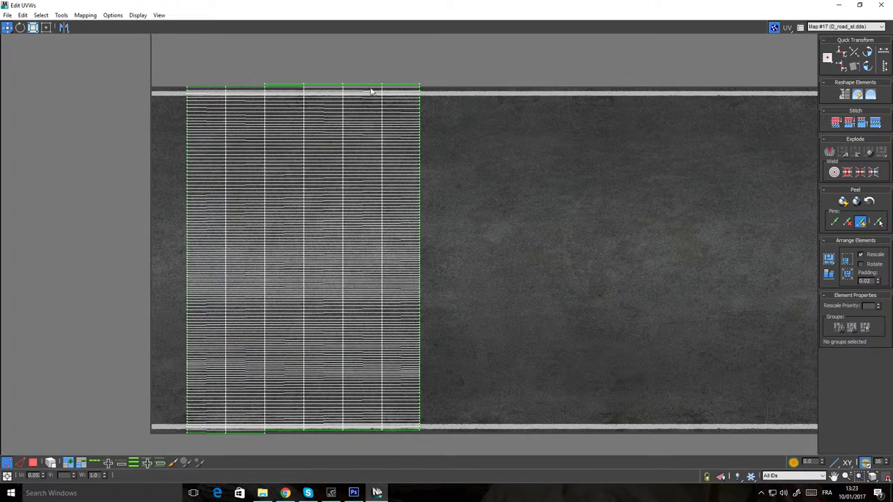
Select the faces protruding above the UV layout's upper edge and examine where they lie on the track mesh
{"action": "left_click", "coordinate": [859, 5]}
{"action": "left_click", "coordinate": [38, 345]}
{"action": "left_click_drag", "start_coordinate": [187, 82], "coordinate": [52, 113]}
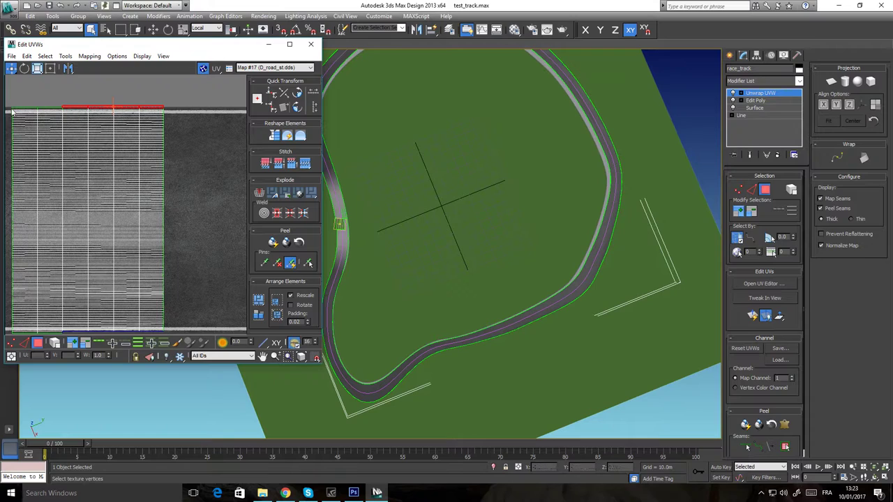
{"action": "scroll", "coordinate": [129, 232], "scroll_direction": "down", "scroll_amount": 2}
{"action": "middle_click_drag", "start_coordinate": [130, 232], "coordinate": [160, 209]}
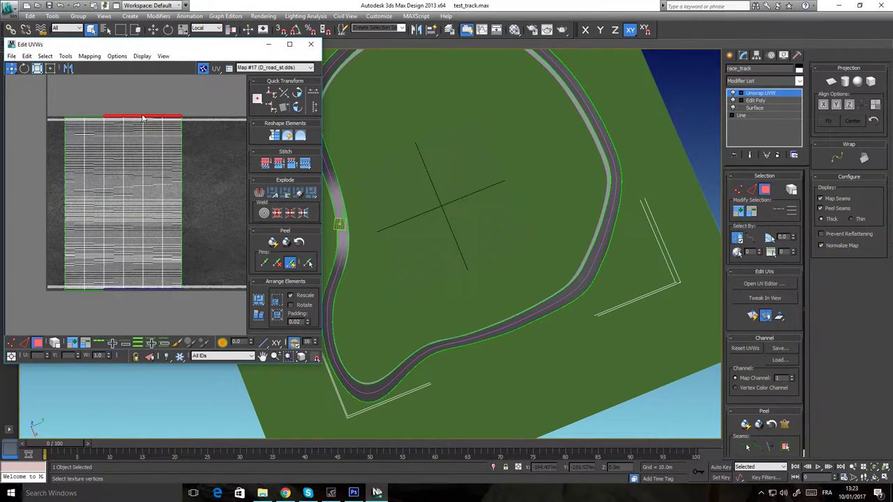
{"action": "scroll", "coordinate": [416, 215], "scroll_direction": "up", "scroll_amount": 5}
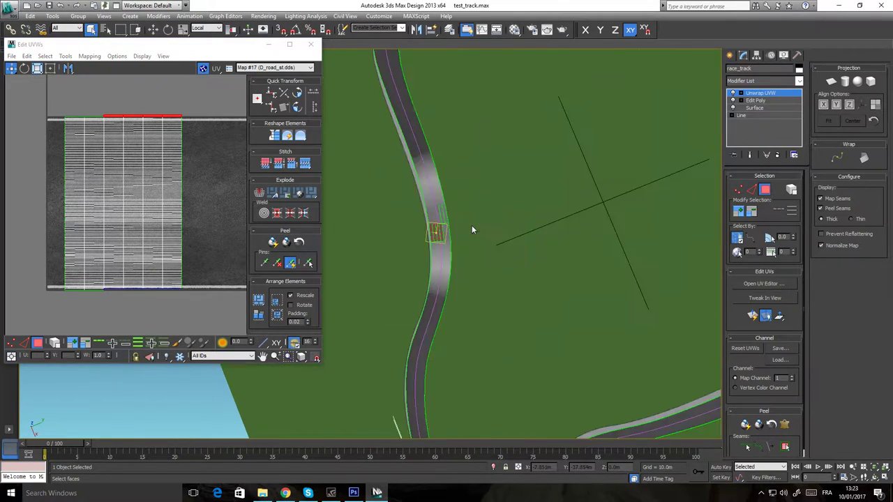
{"action": "scroll", "coordinate": [594, 212], "scroll_direction": "up", "scroll_amount": 3}
{"action": "middle_click_drag", "start_coordinate": [656, 201], "coordinate": [402, 274]}
{"action": "scroll", "coordinate": [437, 265], "scroll_direction": "up", "scroll_amount": 4}
{"action": "scroll", "coordinate": [401, 274], "scroll_direction": "down", "scroll_amount": 5}
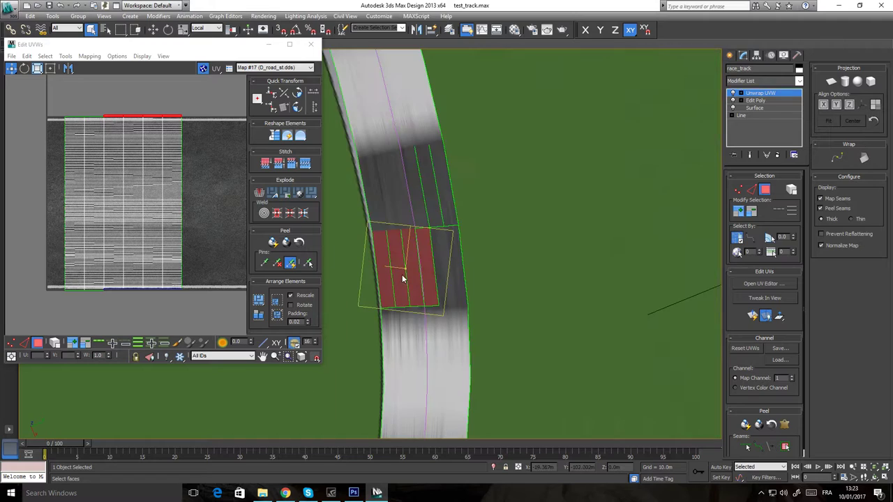
{"action": "left_click", "coordinate": [230, 307]}
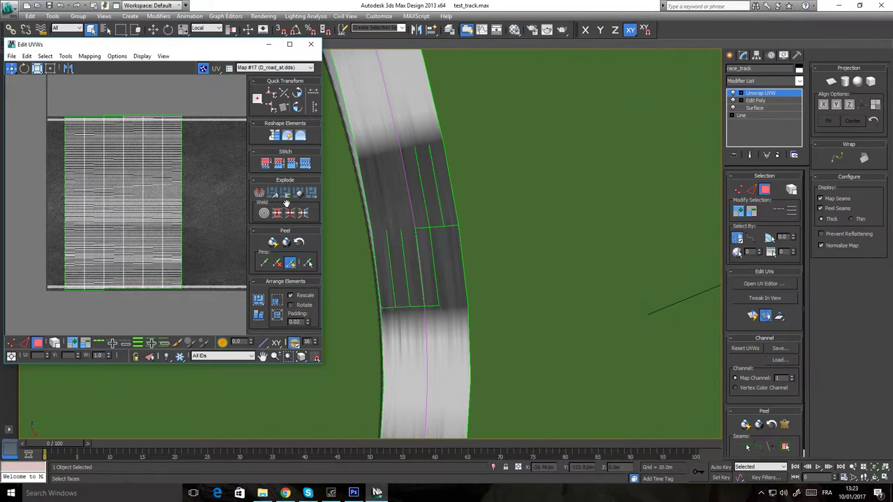
Break off only the four faces protruding above the UV layout and move them just below its lower edge
{"action": "left_click", "coordinate": [184, 117]}
{"action": "scroll", "coordinate": [186, 125], "scroll_direction": "up", "scroll_amount": 2}
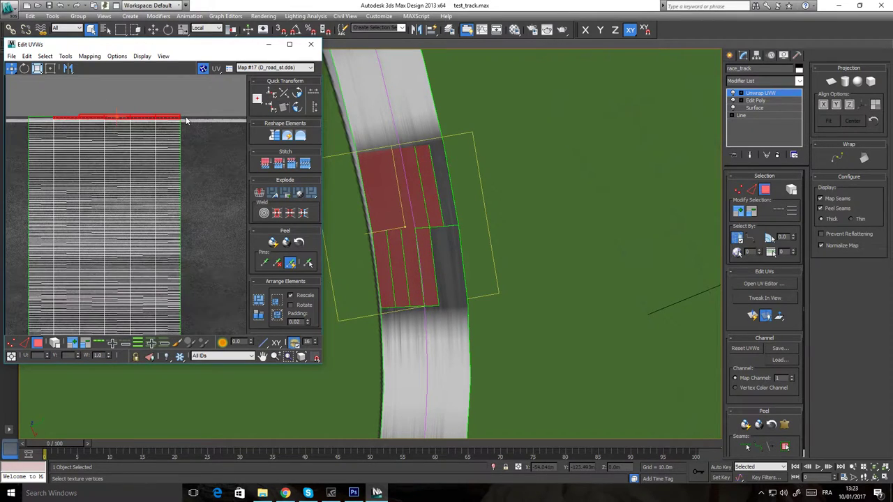
{"action": "left_click_drag", "start_coordinate": [44, 120], "coordinate": [46, 121], "text": "alt"}
{"action": "right_click", "coordinate": [161, 117]}
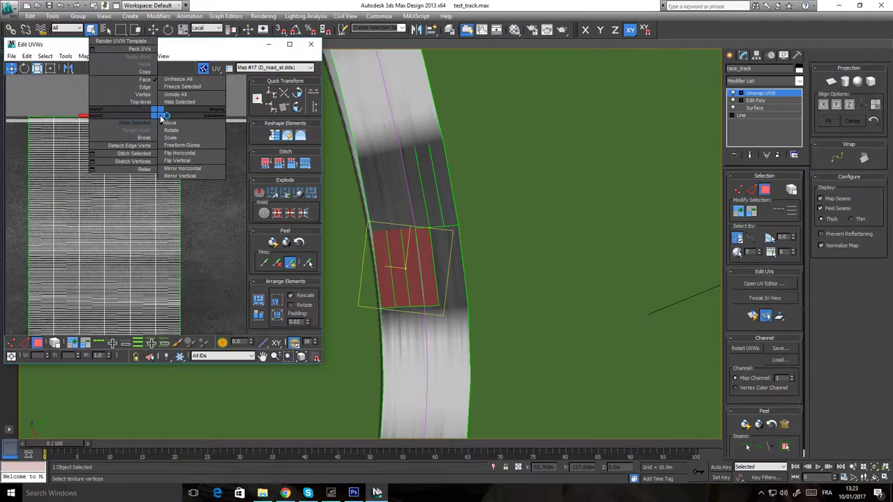
{"action": "left_click", "coordinate": [147, 137]}
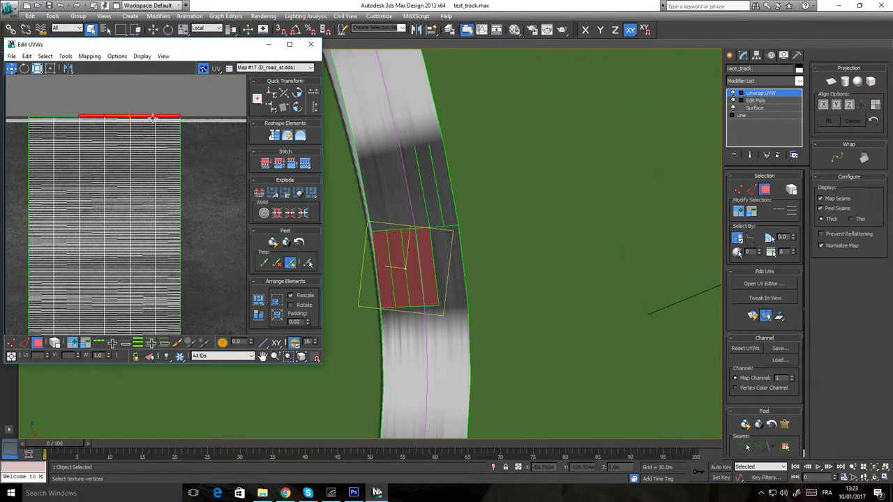
{"action": "scroll", "coordinate": [154, 151], "scroll_direction": "down", "scroll_amount": 1}
{"action": "left_click_drag", "start_coordinate": [163, 124], "coordinate": [164, 299]}
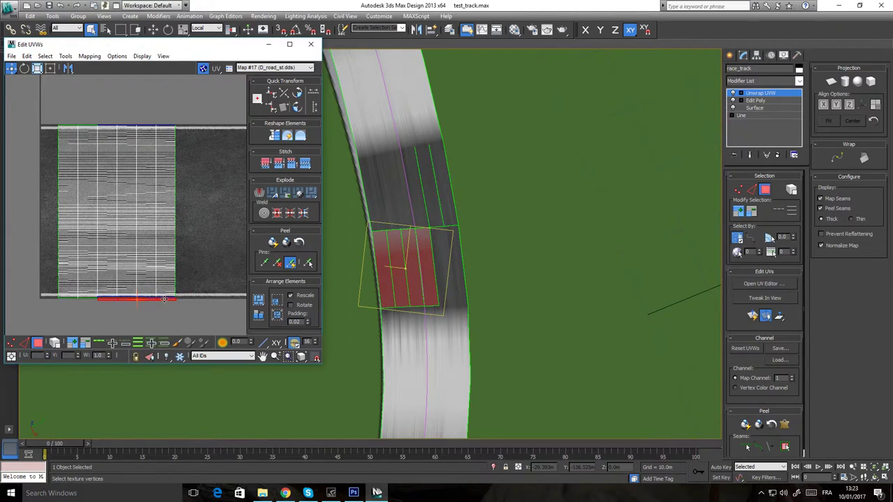
Match the detached strip's vertices to the layout's lower border, then move the whole strip up flush against it
{"action": "scroll", "coordinate": [160, 301], "scroll_direction": "up", "scroll_amount": 3}
{"action": "key", "text": "1"}
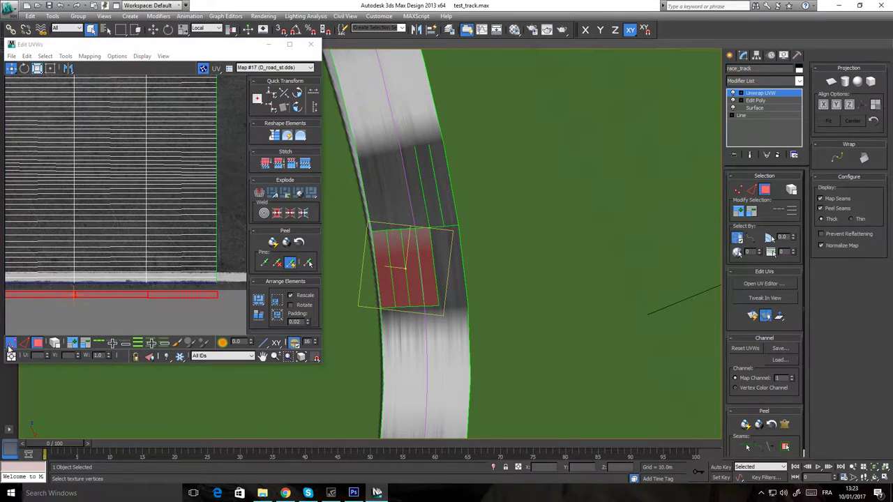
{"action": "left_click", "coordinate": [217, 295]}
{"action": "scroll", "coordinate": [222, 292], "scroll_direction": "up", "scroll_amount": 3}
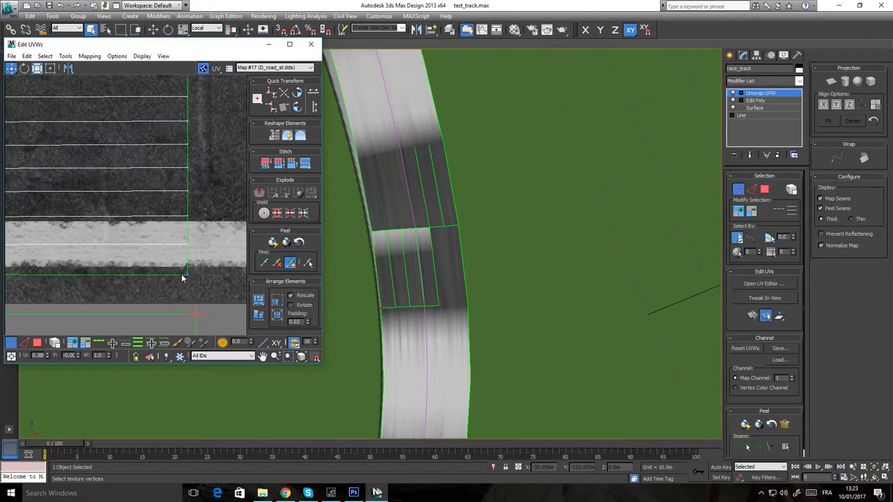
{"action": "scroll", "coordinate": [202, 300], "scroll_direction": "down", "scroll_amount": 4}
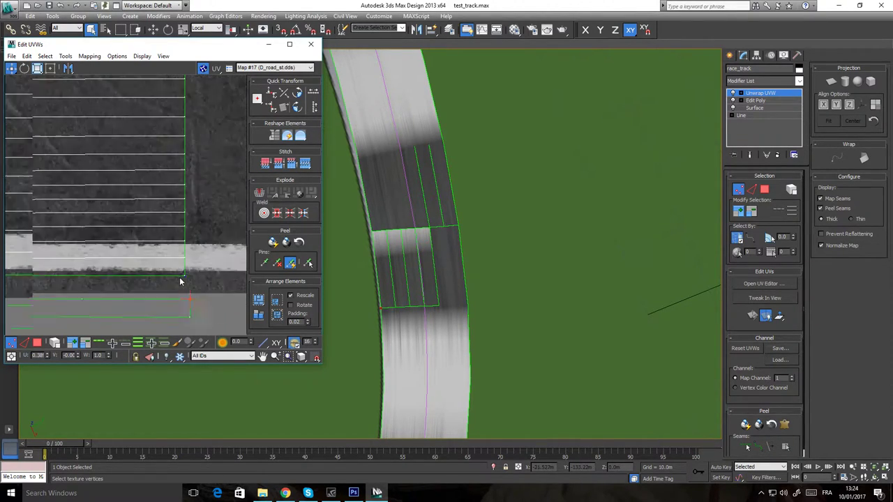
{"action": "mouse_move", "coordinate": [98, 292]}
{"action": "middle_mouse_down"}
{"action": "mouse_move", "coordinate": [128, 285]}
{"action": "mouse_move", "coordinate": [97, 289]}
{"action": "middle_mouse_up"}
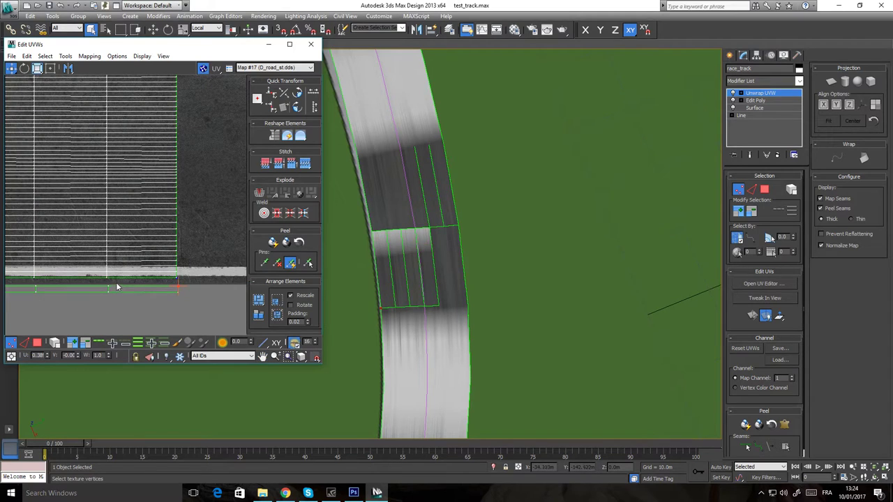
{"action": "scroll", "coordinate": [99, 275], "scroll_direction": "down", "scroll_amount": 4}
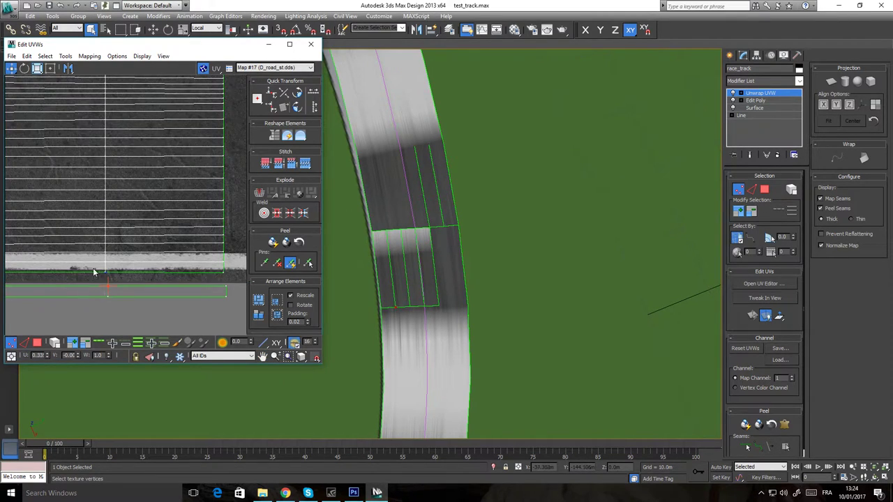
{"action": "left_click", "coordinate": [291, 44]}
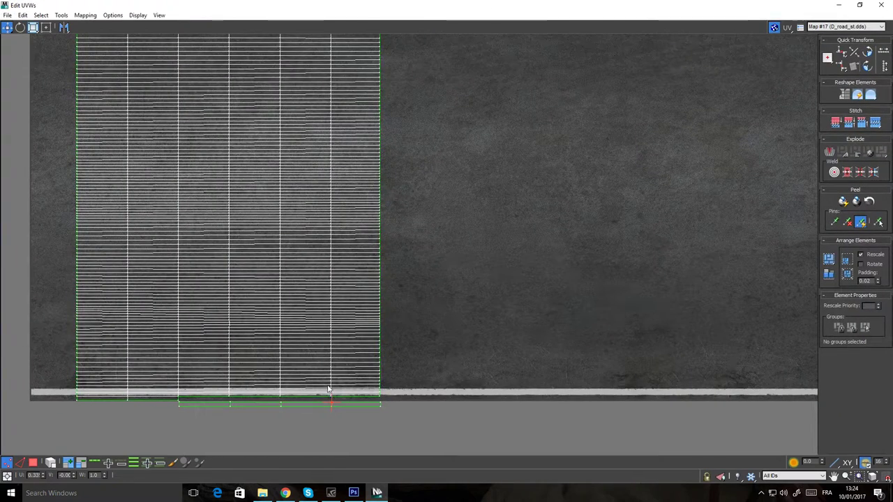
{"action": "scroll", "coordinate": [320, 394], "scroll_direction": "up", "scroll_amount": 2}
{"action": "scroll", "coordinate": [288, 420], "scroll_direction": "up", "scroll_amount": 3}
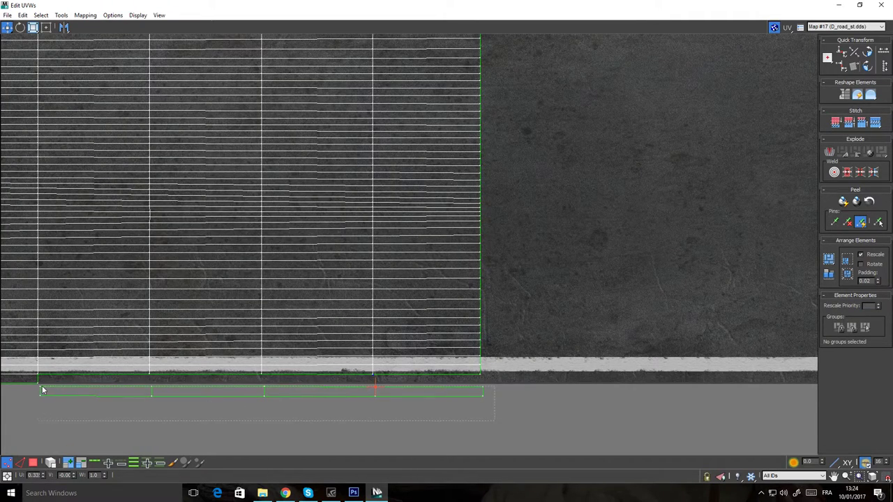
{"action": "left_click_drag", "start_coordinate": [42, 389], "coordinate": [38, 377]}
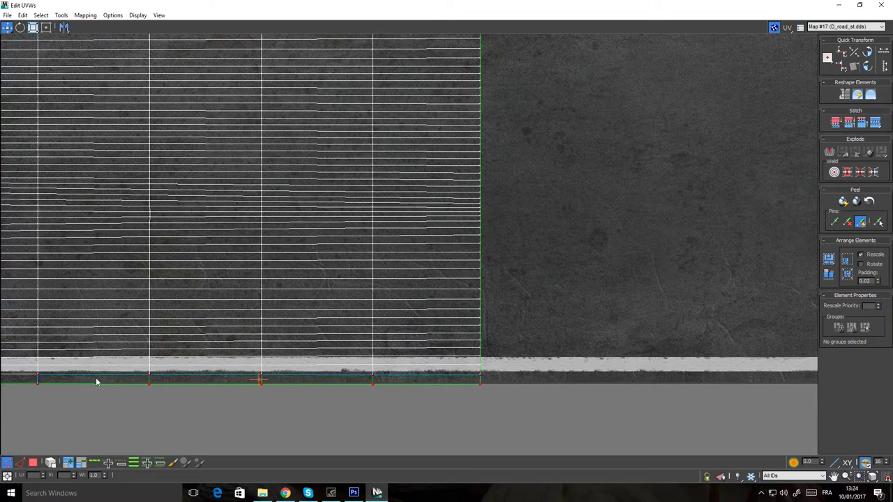
{"action": "middle_click_drag", "start_coordinate": [96, 381], "coordinate": [255, 311]}
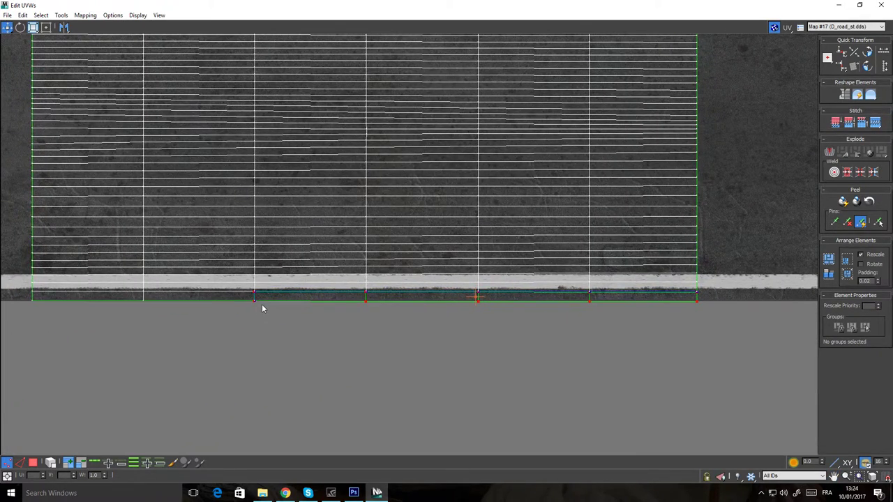
Weld the upper and lower overlapping vertices at the moved strip's left end to the UV layout
{"action": "scroll", "coordinate": [262, 309], "scroll_direction": "up", "scroll_amount": 5}
{"action": "right_click", "coordinate": [259, 286]}
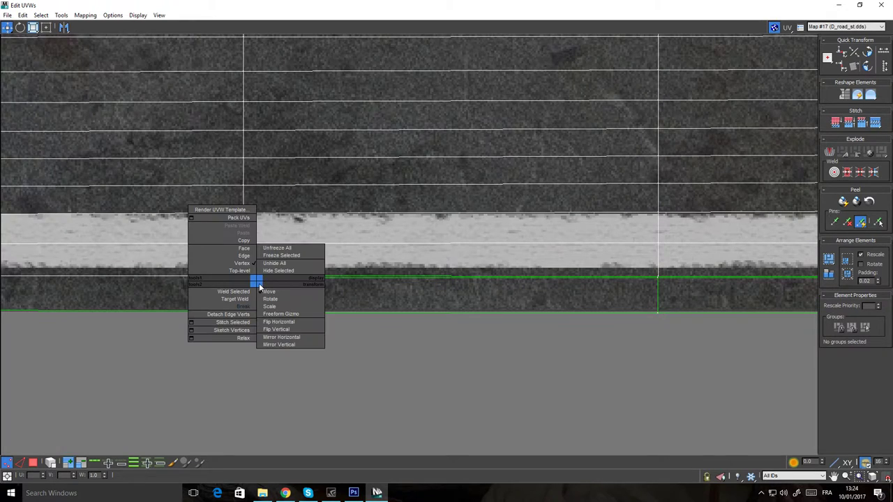
{"action": "left_click", "coordinate": [246, 293]}
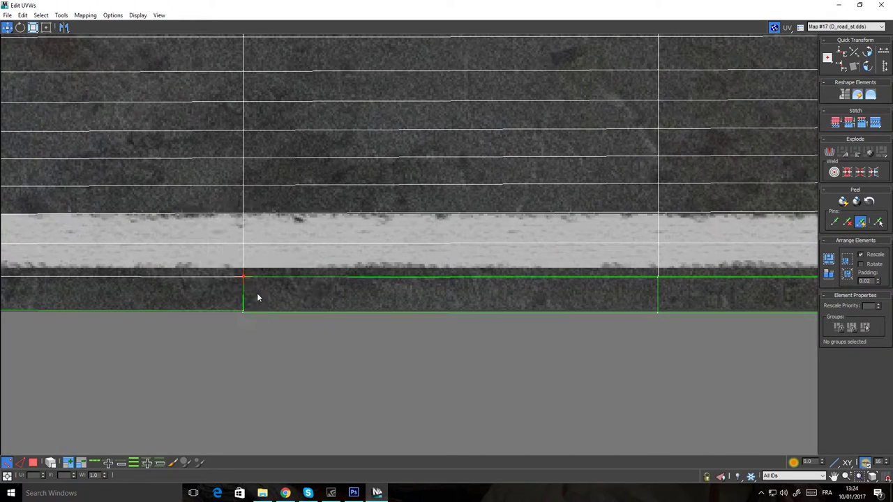
{"action": "right_click", "coordinate": [232, 327]}
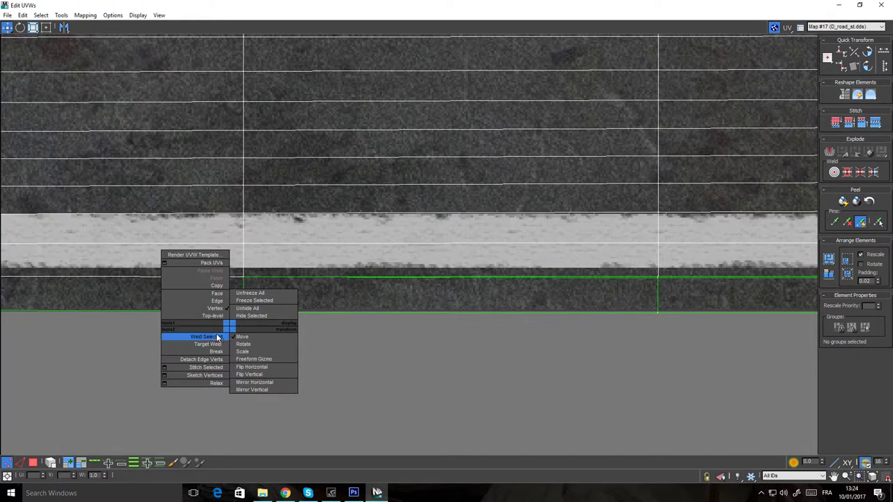
Weld the overlapping upper and lower vertices at the strip's second vertex column
{"action": "right_click", "coordinate": [625, 291]}
{"action": "left_click", "coordinate": [615, 300]}
{"action": "middle_click_drag", "start_coordinate": [647, 336], "coordinate": [436, 355]}
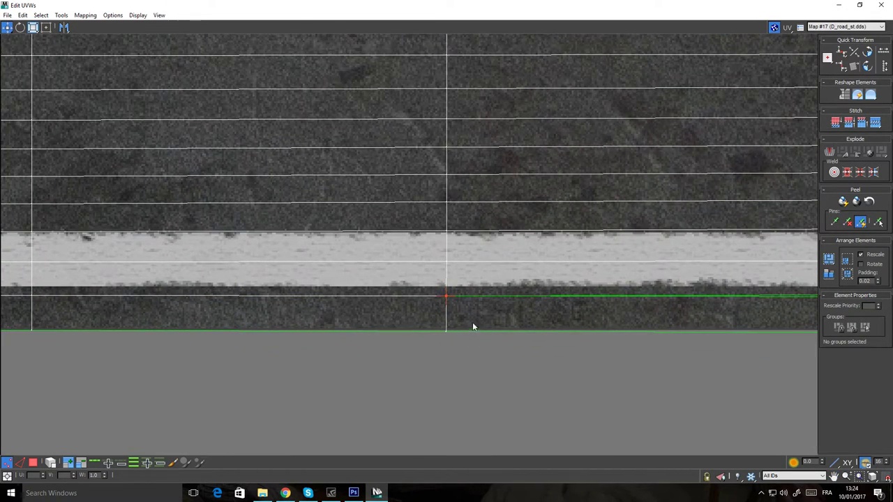
{"action": "right_click", "coordinate": [413, 340]}
{"action": "left_click", "coordinate": [394, 355]}
Weld the overlapping vertices where the strip's third vertex column meets the UV layout, checking its bottom vertex too
{"action": "scroll", "coordinate": [306, 340], "scroll_direction": "down", "scroll_amount": 2}
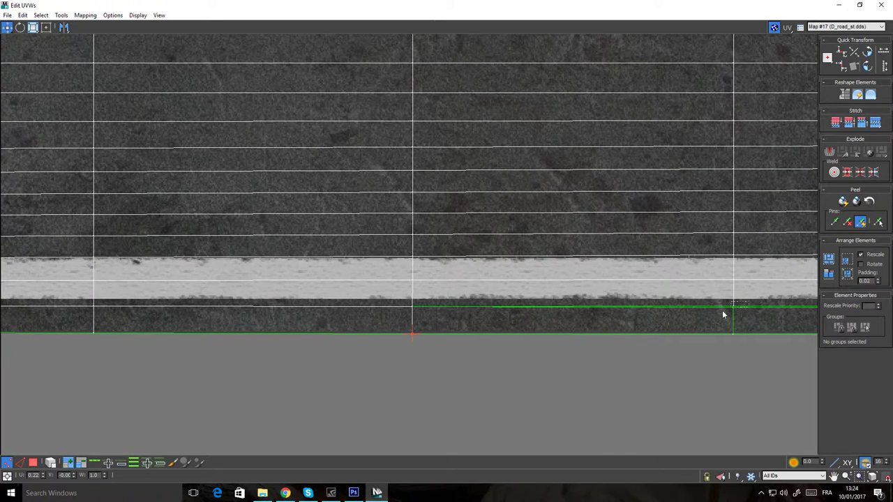
{"action": "right_click", "coordinate": [694, 313]}
{"action": "left_click", "coordinate": [678, 329]}
{"action": "right_click", "coordinate": [696, 356]}
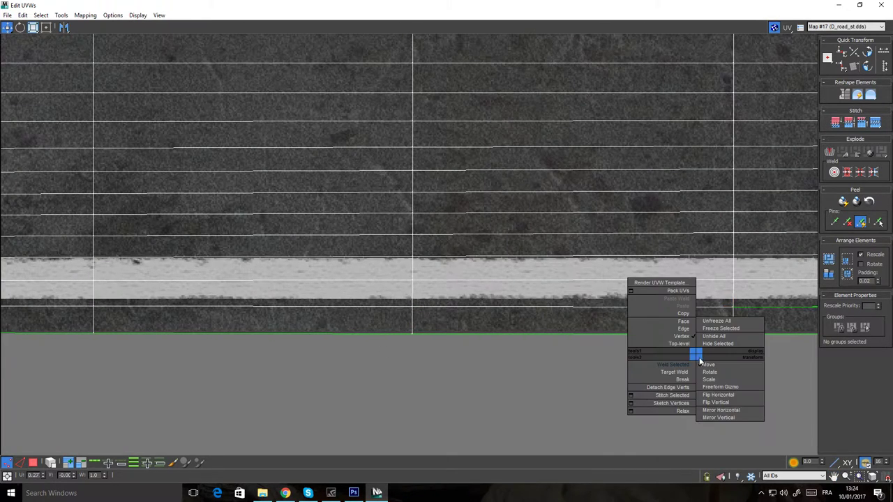
{"action": "left_click", "coordinate": [701, 363]}
{"action": "middle_click_drag", "start_coordinate": [716, 336], "coordinate": [558, 153]}
{"action": "scroll", "coordinate": [419, 341], "scroll_direction": "down", "scroll_amount": 1}
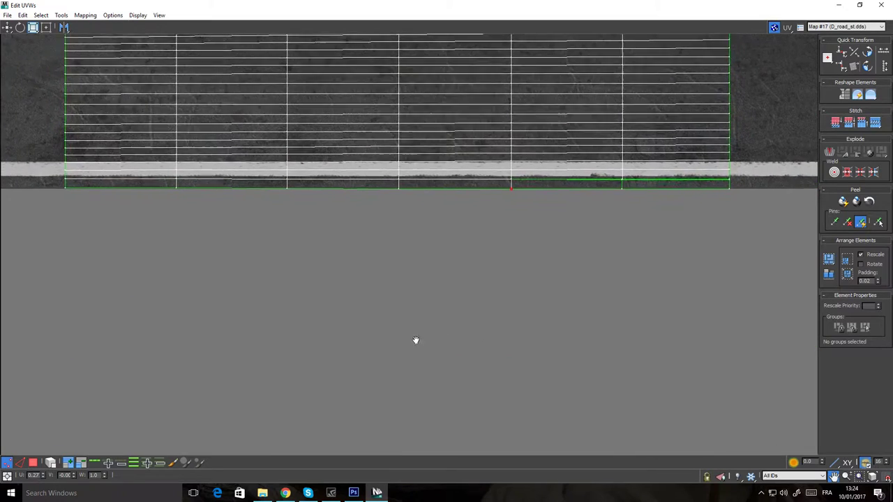
{"action": "middle_click_drag", "start_coordinate": [415, 341], "coordinate": [368, 353]}
{"action": "right_click", "coordinate": [463, 231]}
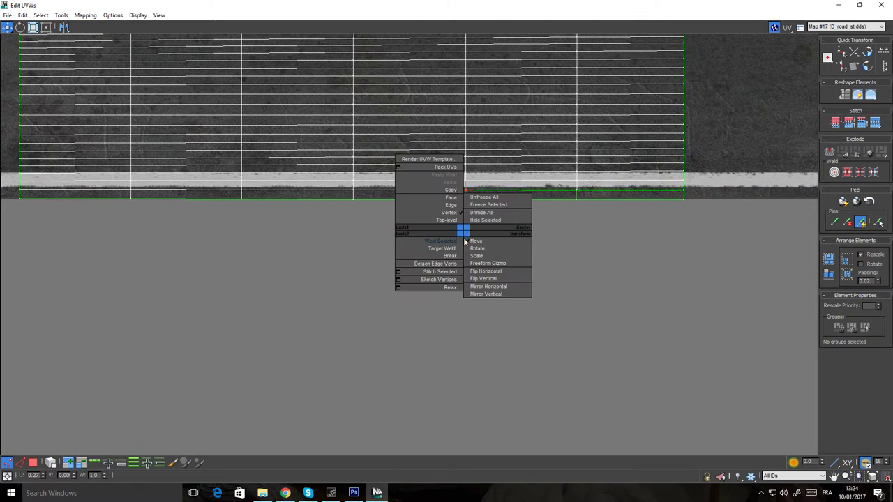
{"action": "left_click", "coordinate": [452, 246]}
Weld the overlapping vertices at the strip's fourth vertex column to the UV layout
{"action": "left_click", "coordinate": [578, 189]}
{"action": "right_click", "coordinate": [570, 202]}
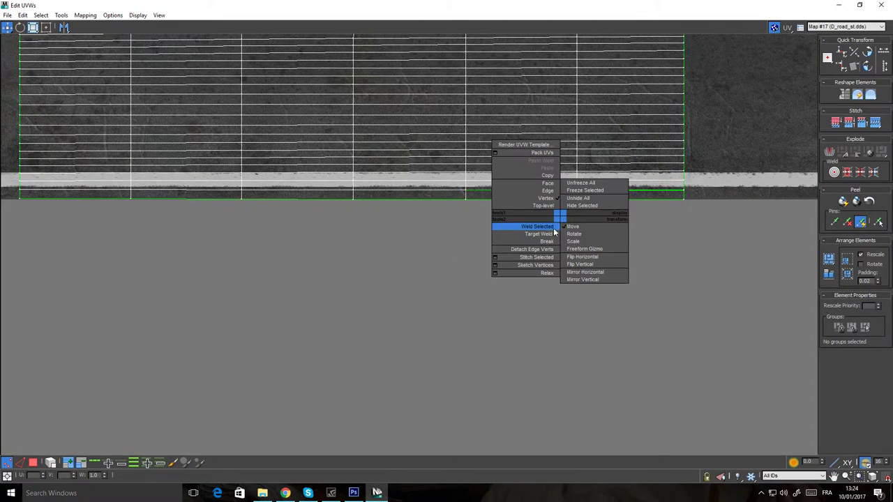
{"action": "left_click", "coordinate": [562, 220]}
{"action": "right_click", "coordinate": [572, 201]}
{"action": "left_click", "coordinate": [544, 237]}
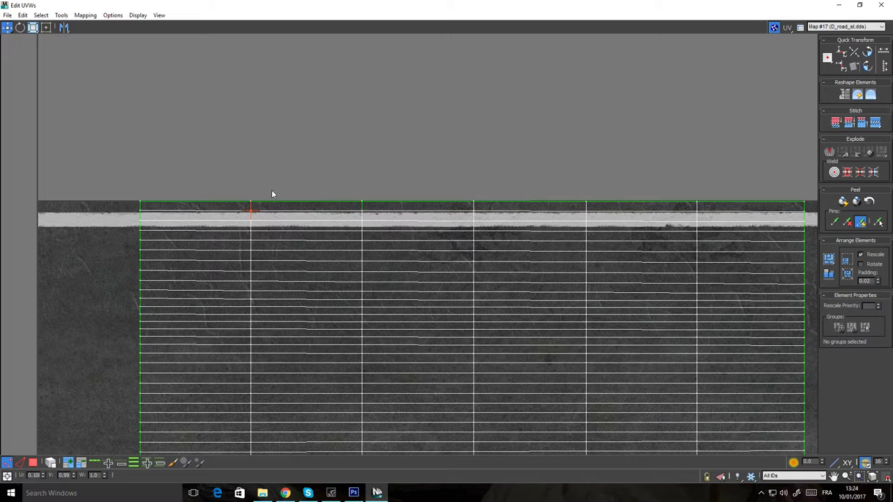
Weld the split vertices along the short vertical seam at the third column on the UV layout's upper border
{"action": "right_click", "coordinate": [290, 182]}
{"action": "left_click", "coordinate": [313, 193]}
{"action": "scroll", "coordinate": [369, 208], "scroll_direction": "up", "scroll_amount": 5}
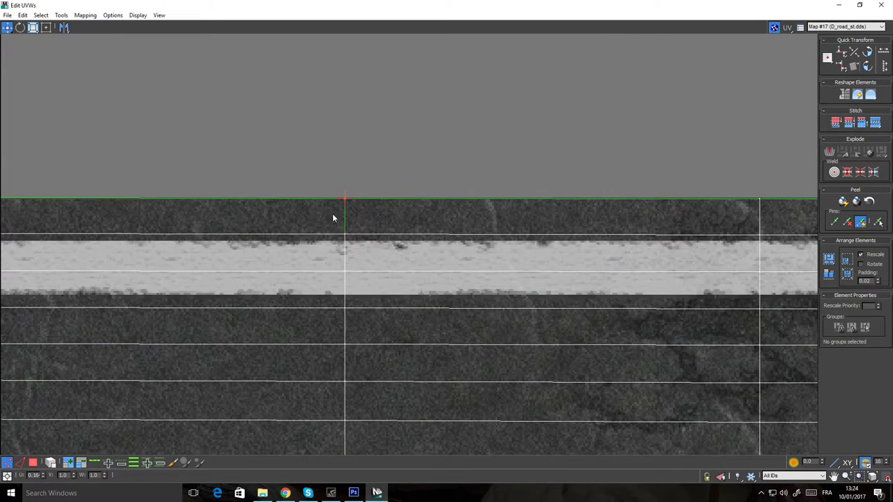
{"action": "right_click", "coordinate": [372, 218]}
{"action": "left_click", "coordinate": [362, 228]}
{"action": "right_click", "coordinate": [327, 245]}
{"action": "left_click", "coordinate": [313, 251]}
Restore the Edit UVWs window to its smaller size and inspect the cleaned seam and the whole track in the viewport
{"action": "scroll", "coordinate": [377, 240], "scroll_direction": "down", "scroll_amount": 5}
{"action": "scroll", "coordinate": [377, 240], "scroll_direction": "down", "scroll_amount": 1}
{"action": "scroll", "coordinate": [376, 240], "scroll_direction": "down", "scroll_amount": 4}
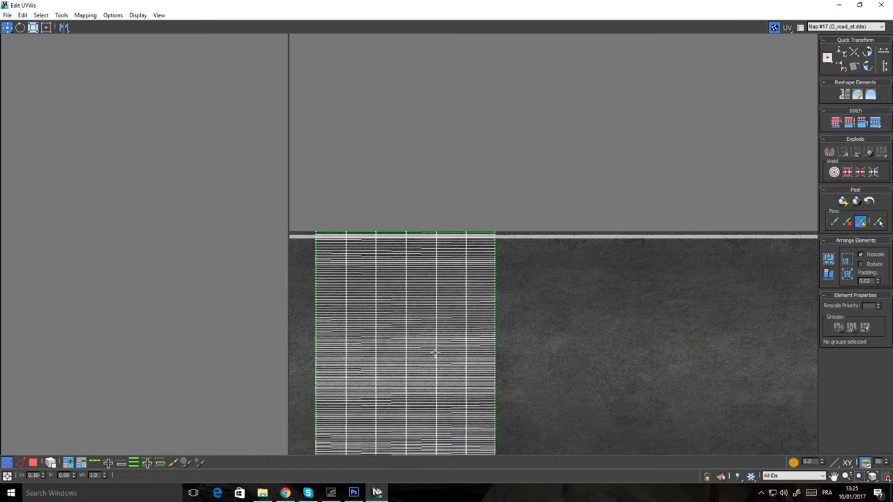
{"action": "middle_click_drag", "start_coordinate": [422, 331], "coordinate": [358, 200]}
{"action": "left_click", "coordinate": [859, 5]}
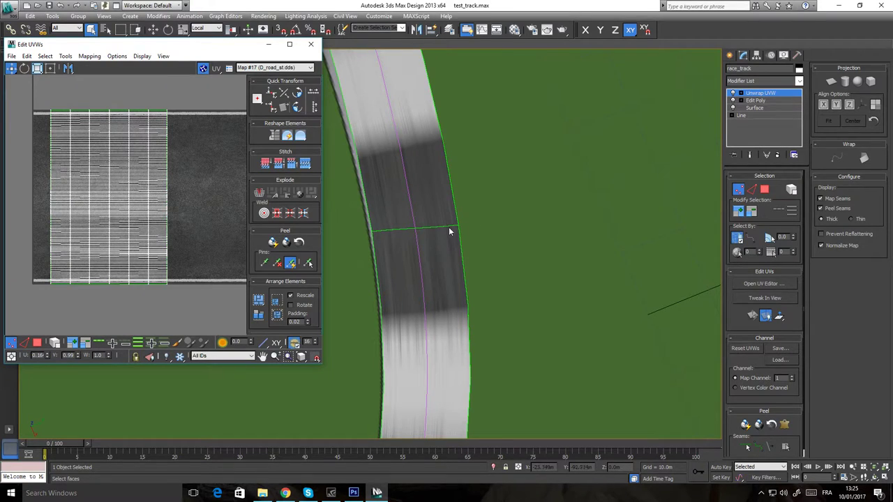
{"action": "scroll", "coordinate": [448, 226], "scroll_direction": "down", "scroll_amount": 5}
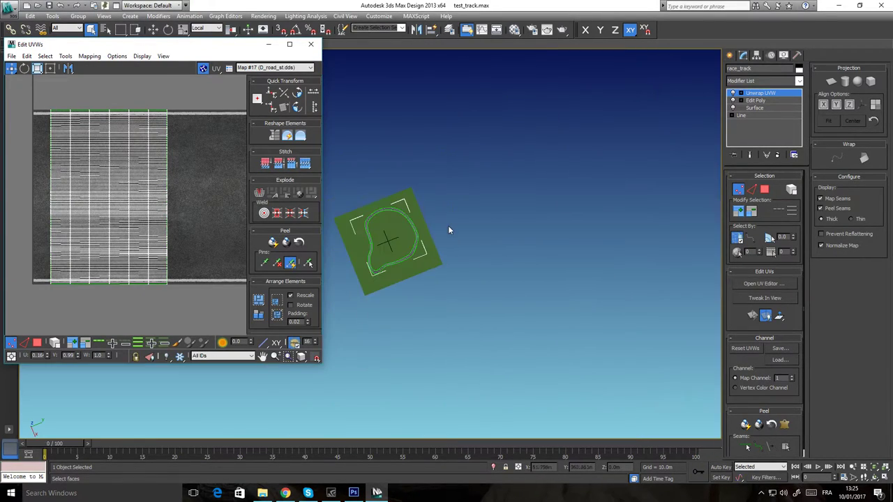
{"action": "scroll", "coordinate": [448, 226], "scroll_direction": "up", "scroll_amount": 2}
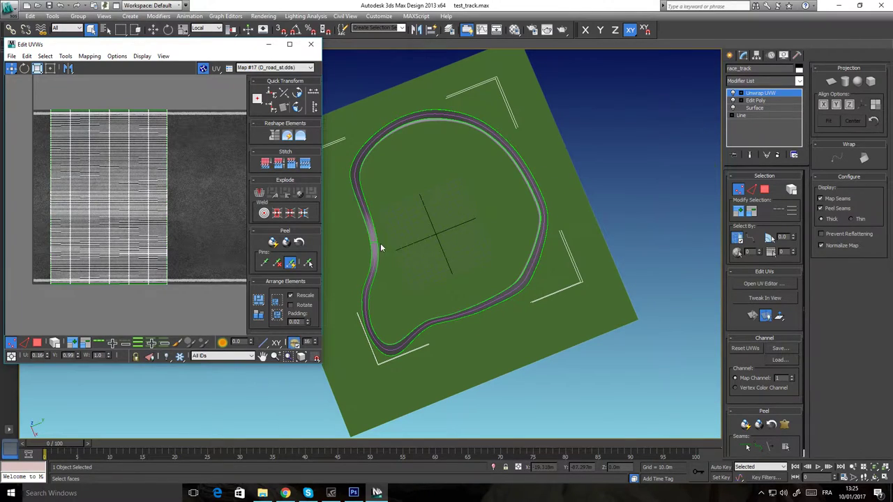
Inspect the road seam in the viewport by selecting the UV layout's bottom-row vertices, and compare it with the whole track
{"action": "scroll", "coordinate": [380, 243], "scroll_direction": "up", "scroll_amount": 8}
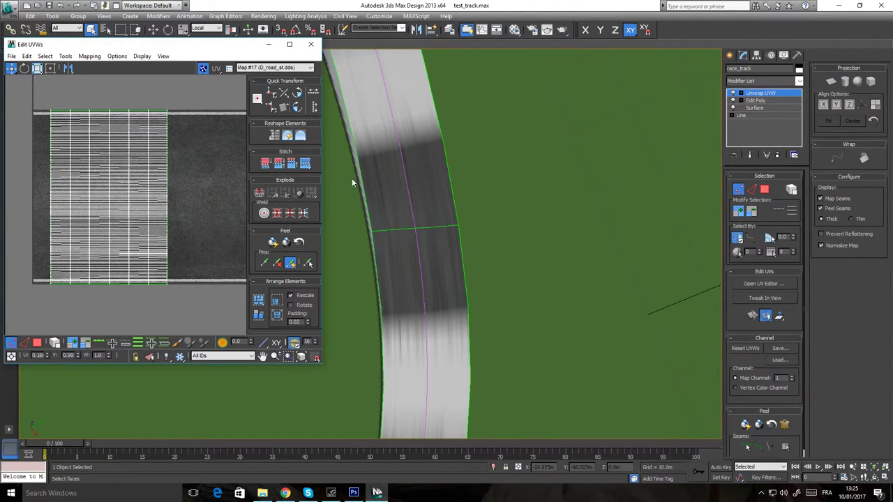
{"action": "left_click_drag", "start_coordinate": [178, 112], "coordinate": [203, 110]}
{"action": "left_click_drag", "start_coordinate": [77, 290], "coordinate": [46, 286]}
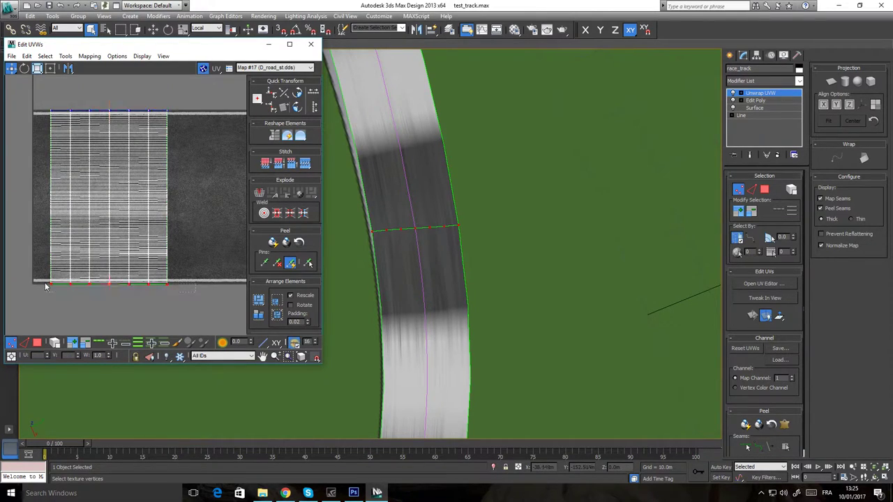
{"action": "left_click", "coordinate": [196, 197]}
{"action": "left_click", "coordinate": [12, 343]}
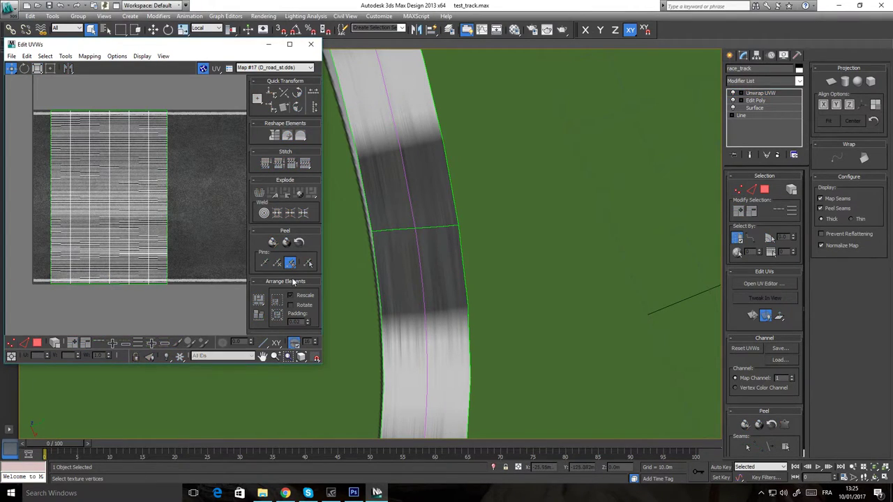
{"action": "scroll", "coordinate": [449, 237], "scroll_direction": "down", "scroll_amount": 10}
{"action": "scroll", "coordinate": [427, 251], "scroll_direction": "up", "scroll_amount": 5}
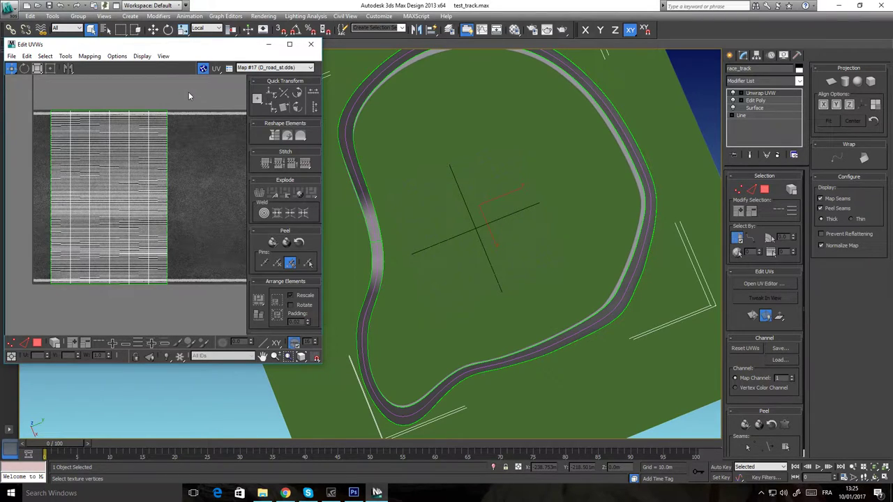
Select all the track's UV vertices and rotate them 90 degrees with angle snap on, so the strip runs horizontally
{"action": "left_click", "coordinate": [11, 341]}
{"action": "key", "text": "ctrl+a"}
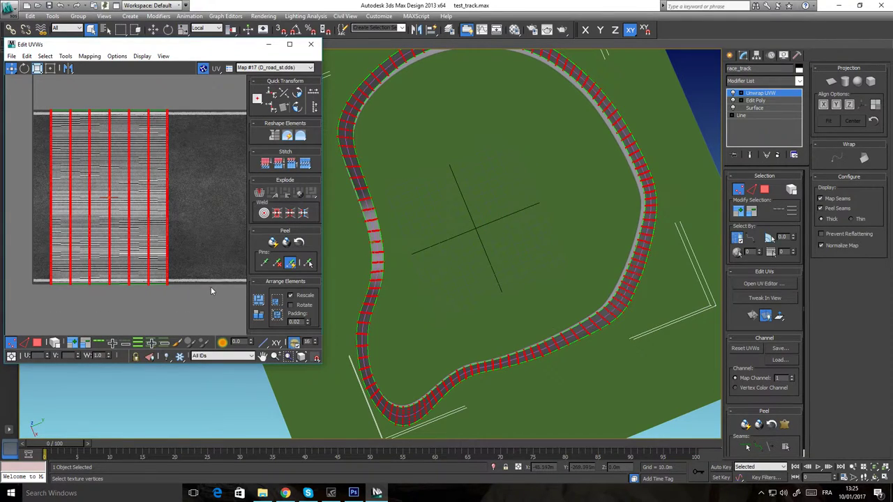
{"action": "left_click", "coordinate": [296, 31]}
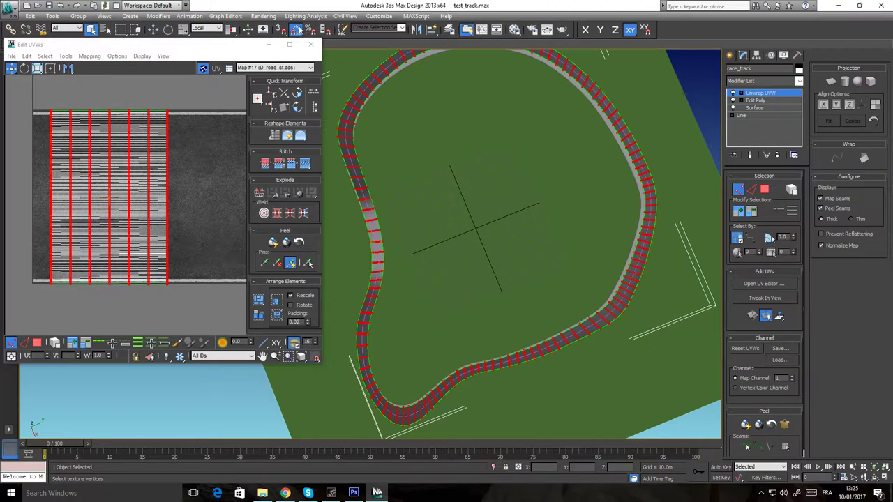
{"action": "left_click", "coordinate": [89, 134]}
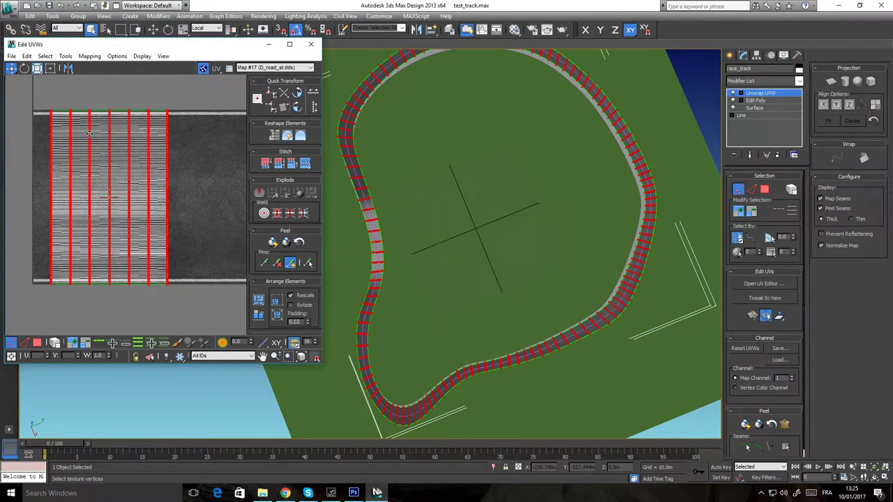
{"action": "left_click", "coordinate": [24, 68]}
{"action": "left_click_drag", "start_coordinate": [89, 132], "coordinate": [118, 199]}
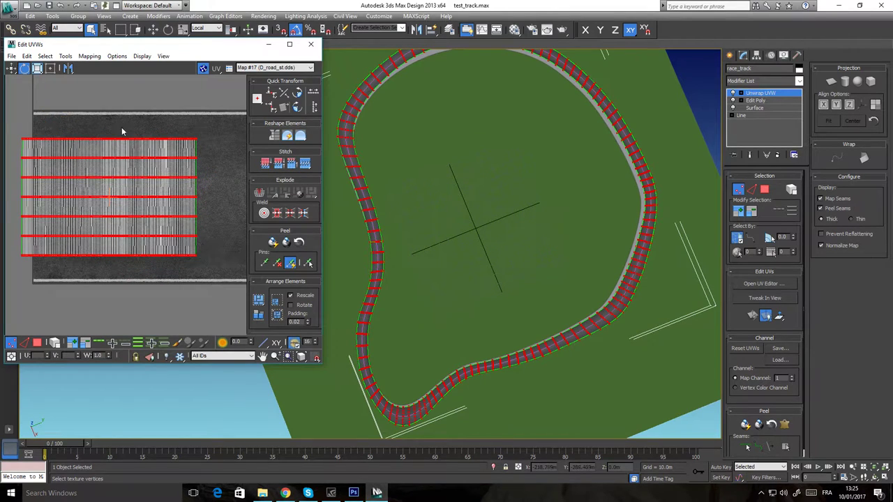
Scale the selected UVs vertically to span the road texture's full height, checking the white edge line on the track
{"action": "left_click", "coordinate": [38, 69]}
{"action": "left_click_drag", "start_coordinate": [113, 157], "coordinate": [120, 136]}
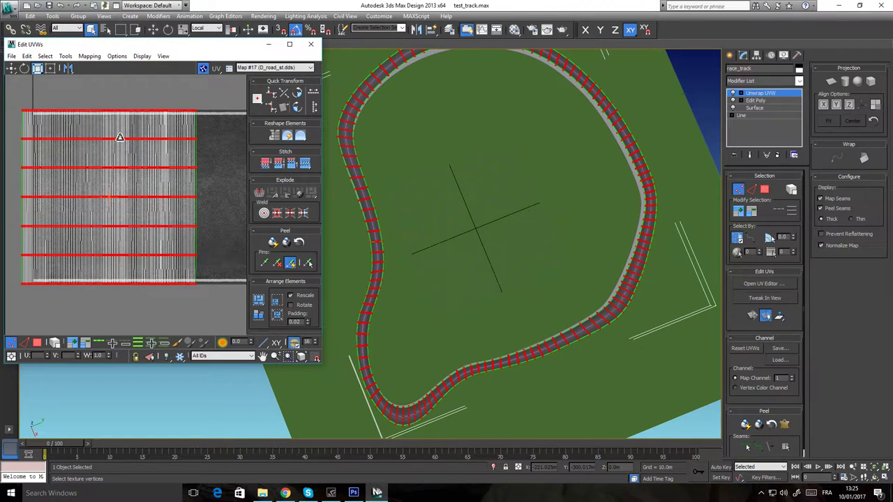
{"action": "scroll", "coordinate": [184, 183], "scroll_direction": "up", "scroll_amount": 5}
{"action": "scroll", "coordinate": [209, 121], "scroll_direction": "down", "scroll_amount": 5}
{"action": "scroll", "coordinate": [375, 237], "scroll_direction": "up", "scroll_amount": 10}
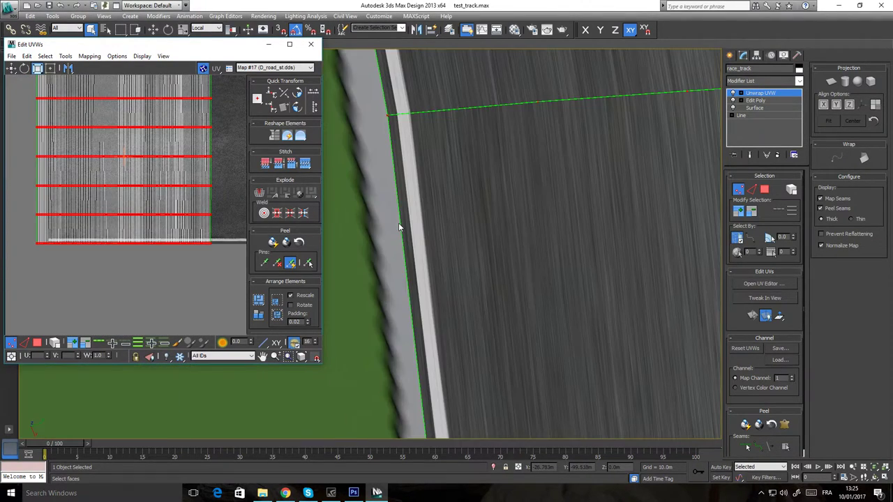
Examine the road texture and white edge lines along the track's straights and bends in the viewport
{"action": "scroll", "coordinate": [399, 223], "scroll_direction": "down", "scroll_amount": 10}
{"action": "scroll", "coordinate": [457, 248], "scroll_direction": "up", "scroll_amount": 5}
{"action": "scroll", "coordinate": [503, 247], "scroll_direction": "down", "scroll_amount": 4}
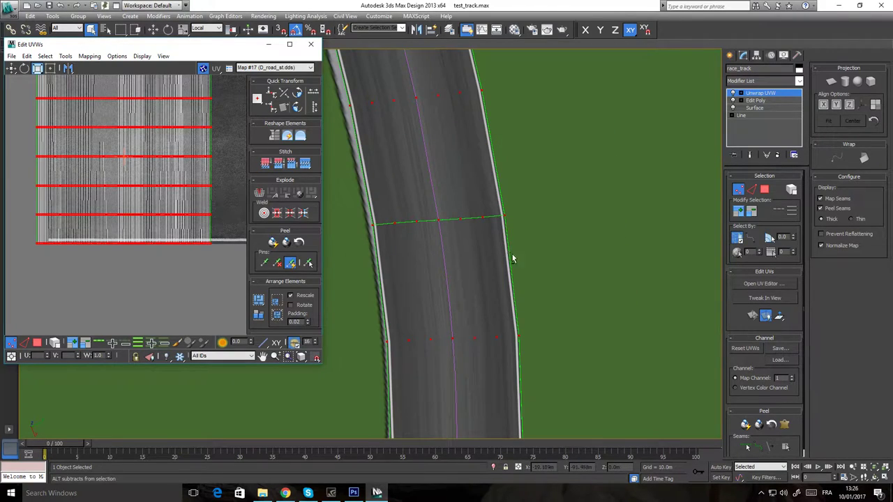
{"action": "scroll", "coordinate": [497, 264], "scroll_direction": "up", "scroll_amount": 3}
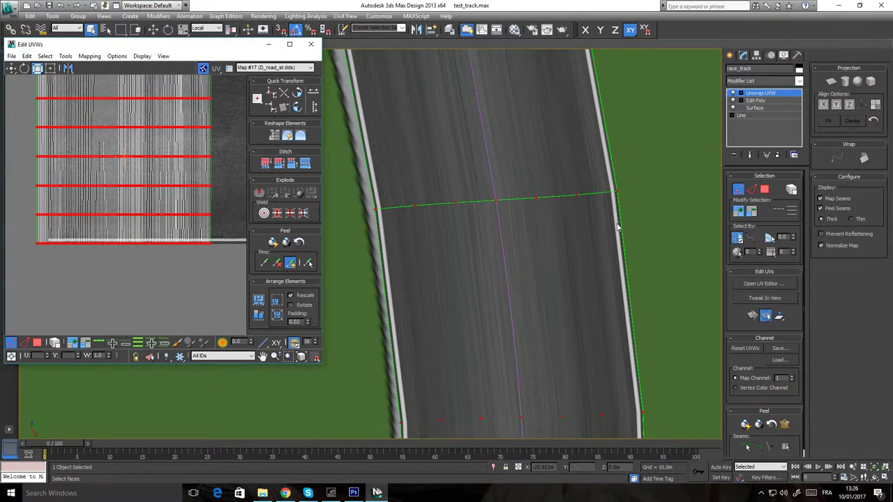
{"action": "scroll", "coordinate": [574, 211], "scroll_direction": "down", "scroll_amount": 6}
{"action": "scroll", "coordinate": [433, 206], "scroll_direction": "up", "scroll_amount": 5}
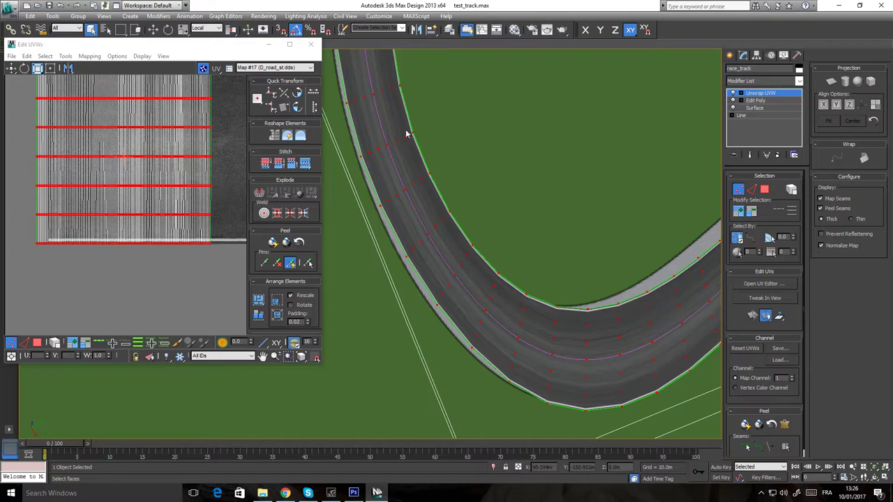
{"action": "middle_click_drag", "start_coordinate": [575, 299], "coordinate": [424, 301]}
{"action": "middle_click_drag", "start_coordinate": [611, 184], "coordinate": [473, 348]}
{"action": "scroll", "coordinate": [473, 348], "scroll_direction": "up", "scroll_amount": 5}
{"action": "scroll", "coordinate": [473, 348], "scroll_direction": "down", "scroll_amount": 7}
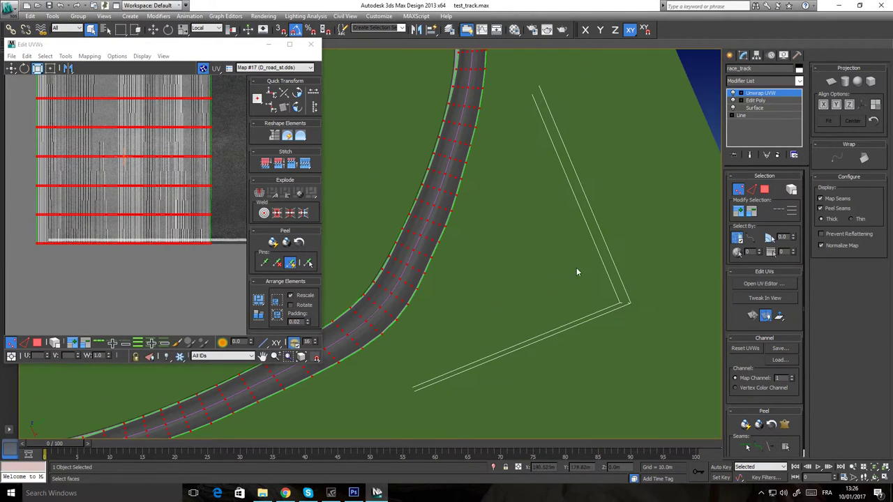
{"action": "middle_click_drag", "start_coordinate": [452, 136], "coordinate": [541, 253]}
Show edged faces in the viewport and stretch the UV strip horizontally well beyond the road texture tile
{"action": "scroll", "coordinate": [213, 199], "scroll_direction": "down", "scroll_amount": 6}
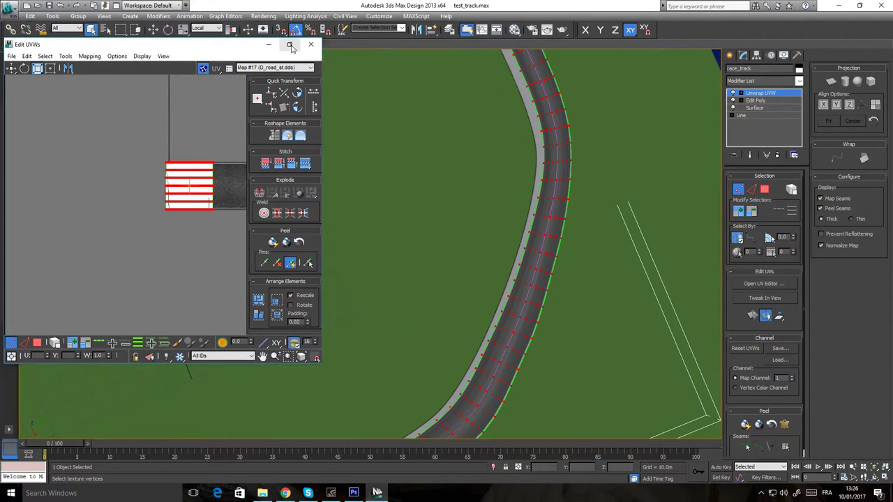
{"action": "left_click", "coordinate": [289, 44]}
{"action": "left_click", "coordinate": [860, 4]}
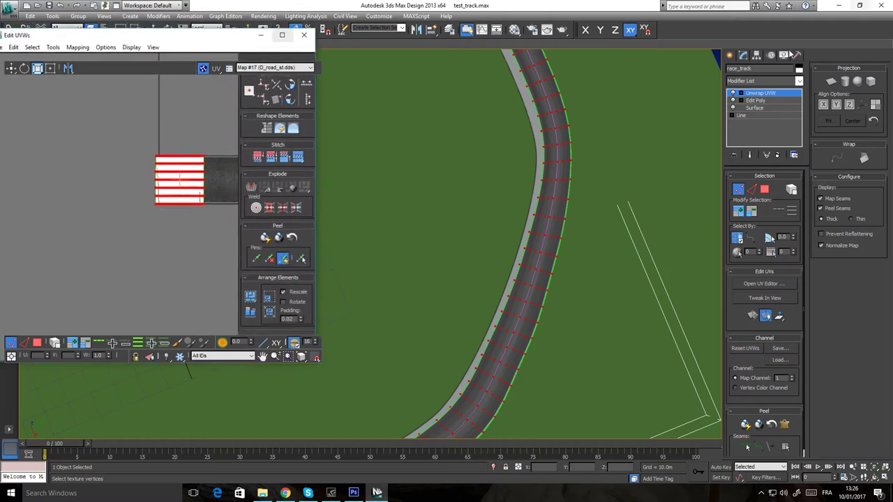
{"action": "middle_click_drag", "start_coordinate": [212, 223], "coordinate": [127, 254]}
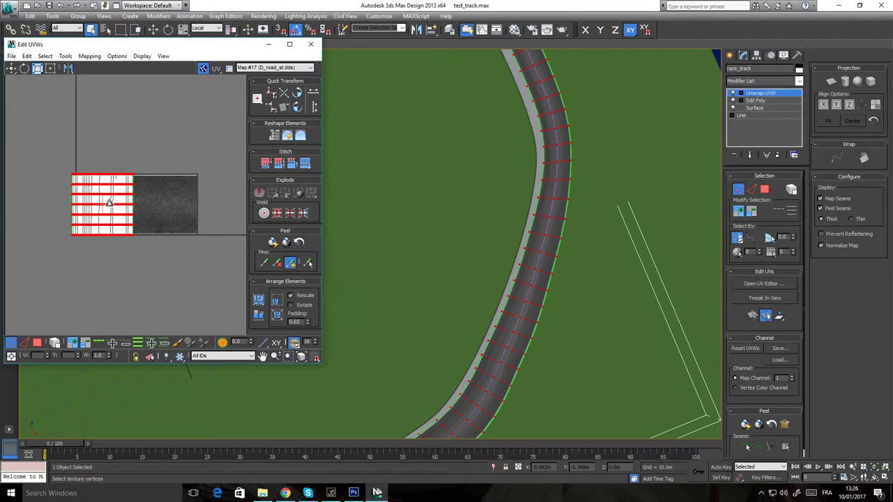
{"action": "key", "text": "F4"}
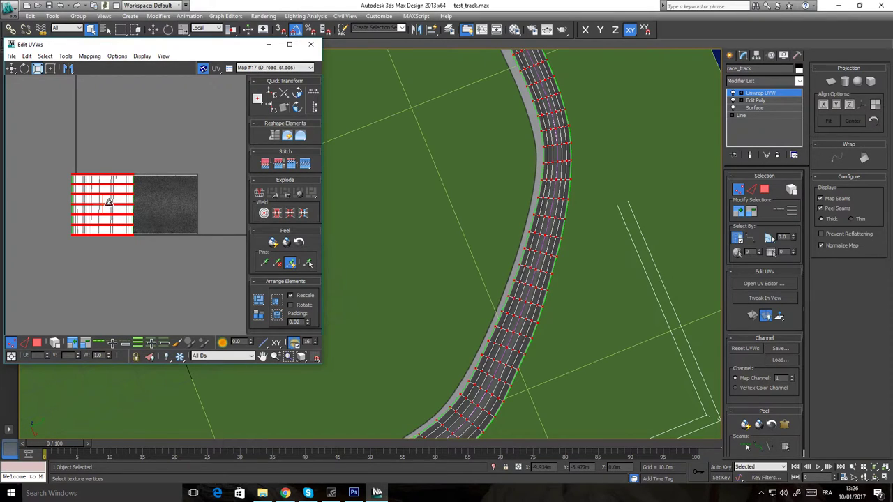
{"action": "left_click_drag", "start_coordinate": [109, 203], "coordinate": [446, 216]}
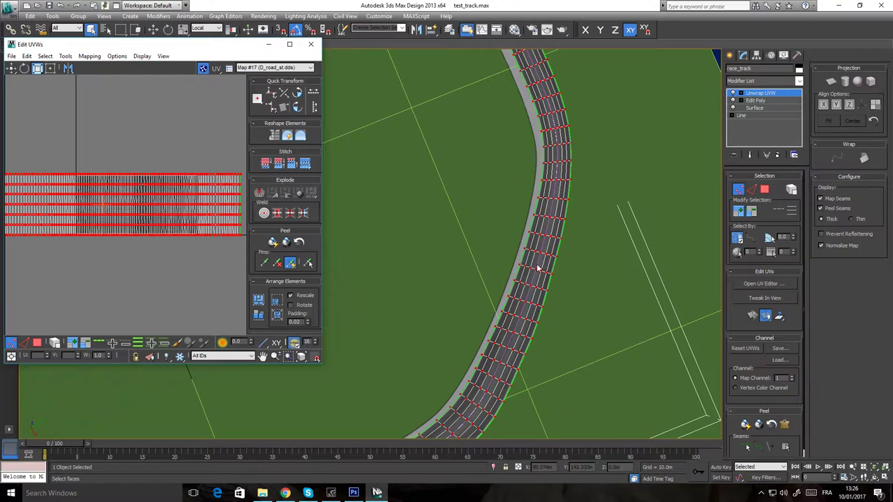
Stretch the UV strip further horizontally until about three road segments fit one texture tile, watching a track stretch close up
{"action": "scroll", "coordinate": [549, 271], "scroll_direction": "up", "scroll_amount": 3}
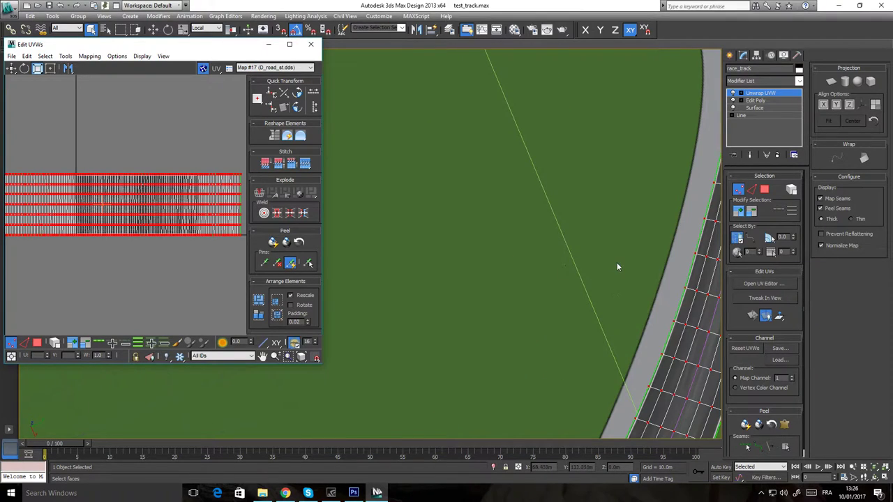
{"action": "middle_click_drag", "start_coordinate": [617, 266], "coordinate": [520, 242]}
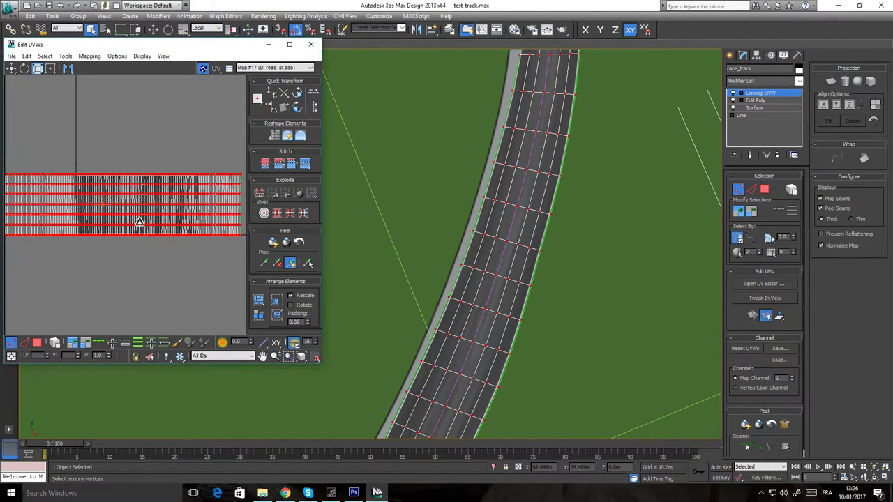
{"action": "left_click_drag", "start_coordinate": [128, 204], "coordinate": [438, 212]}
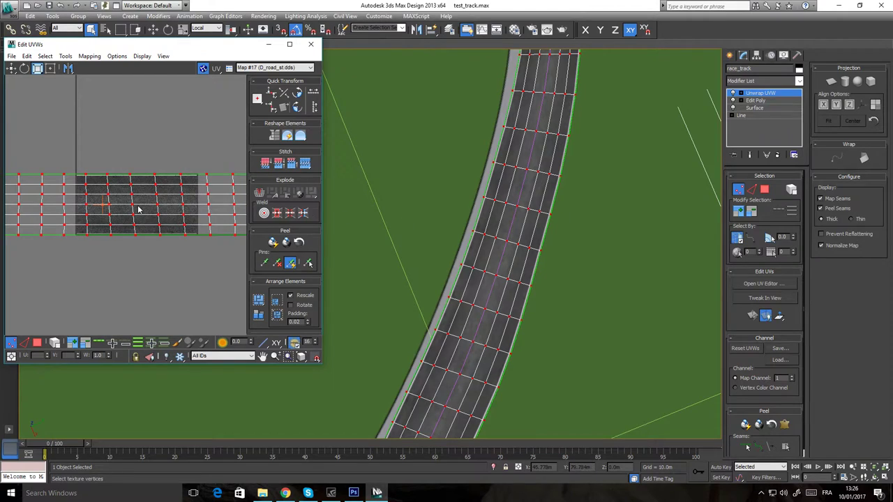
{"action": "left_click_drag", "start_coordinate": [132, 204], "coordinate": [222, 207]}
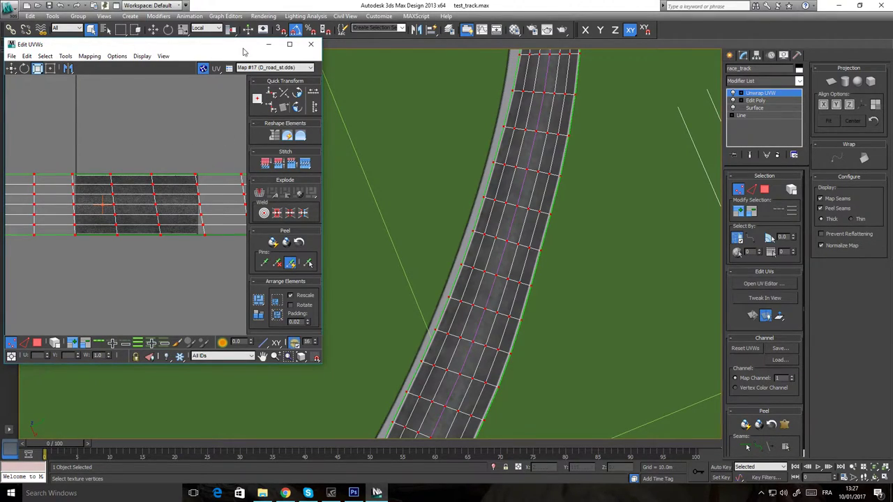
Move the Edit UVWs window clear of the toolbar and display CheckerPattern (Checker) on the track, comparing it with D_road_st.dds
{"action": "left_click_drag", "start_coordinate": [243, 49], "coordinate": [258, 68]}
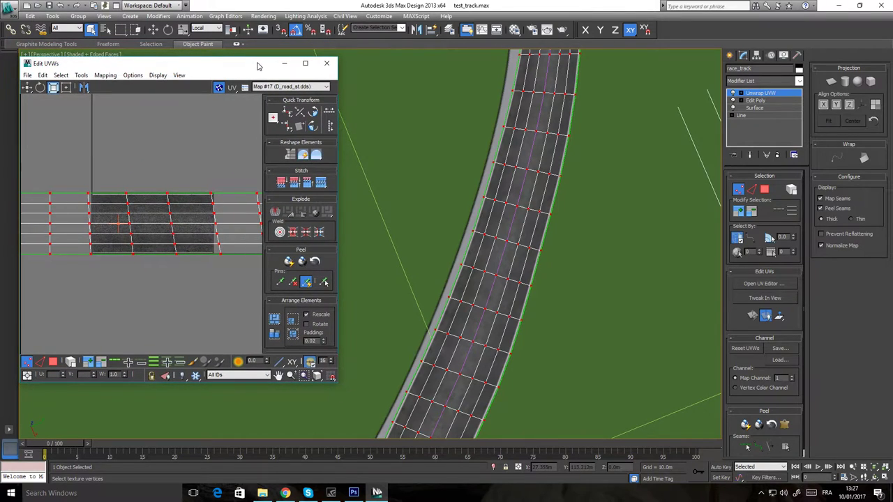
{"action": "left_click", "coordinate": [279, 87]}
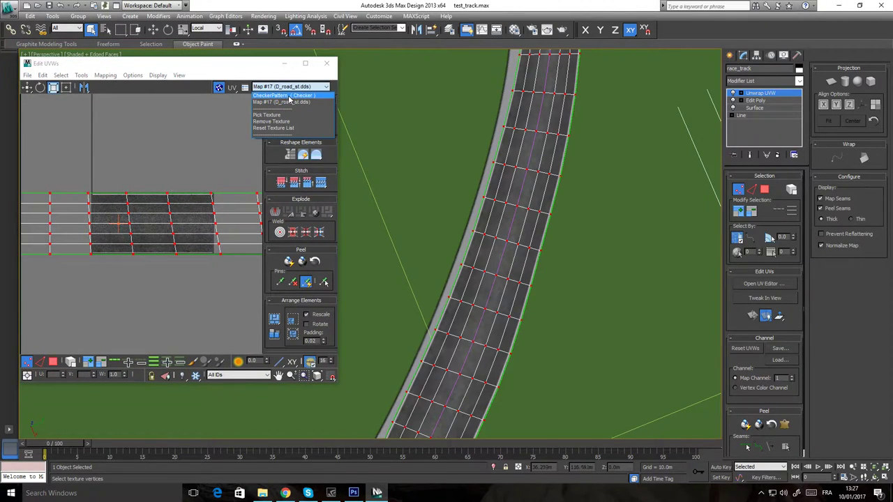
{"action": "left_click", "coordinate": [311, 96]}
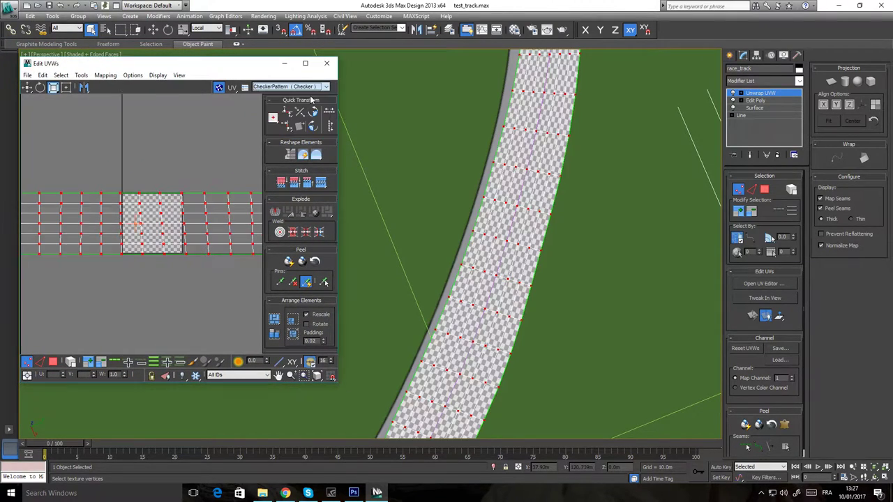
{"action": "left_click", "coordinate": [275, 87]}
{"action": "left_click", "coordinate": [276, 106]}
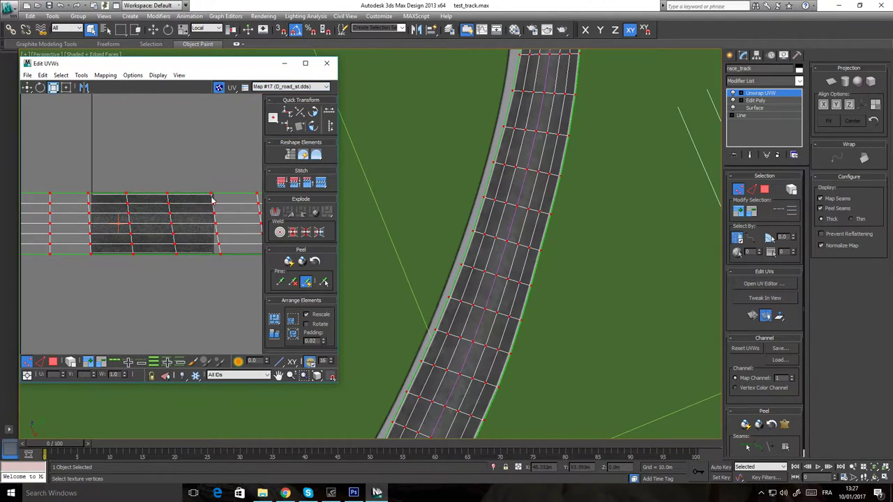
{"action": "left_click", "coordinate": [270, 87]}
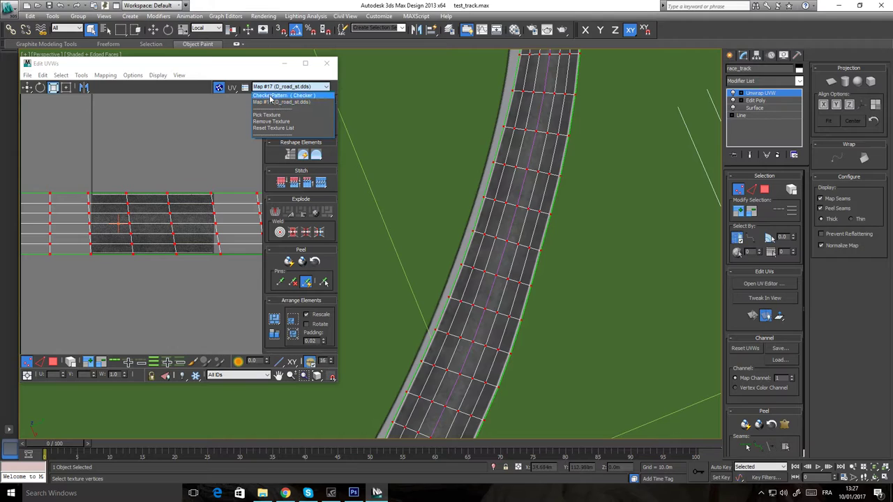
{"action": "left_click", "coordinate": [271, 95]}
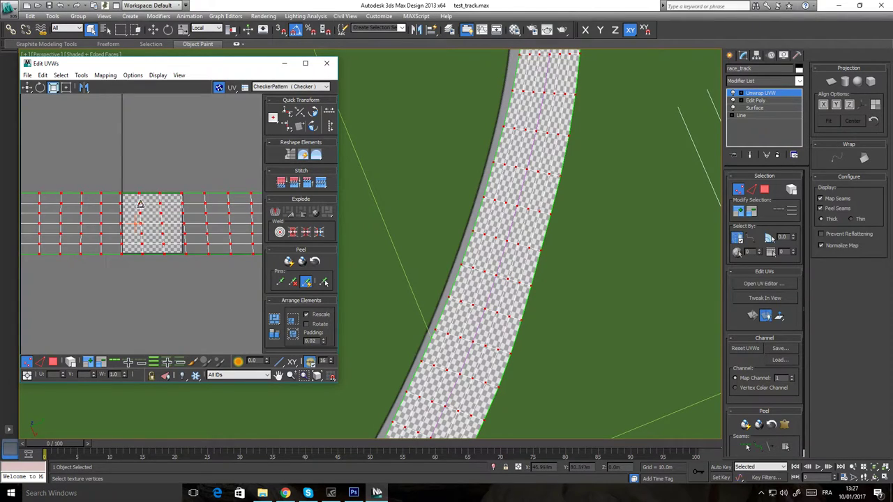
Fine-tune the UV strip's horizontal scale until the checker cells look square on the track surface
{"action": "scroll", "coordinate": [155, 239], "scroll_direction": "up", "scroll_amount": 1}
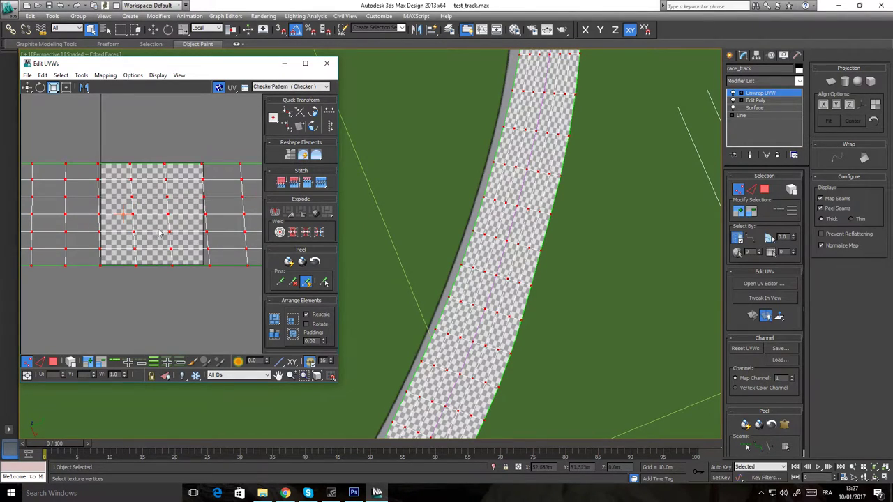
{"action": "scroll", "coordinate": [168, 203], "scroll_direction": "up", "scroll_amount": 2}
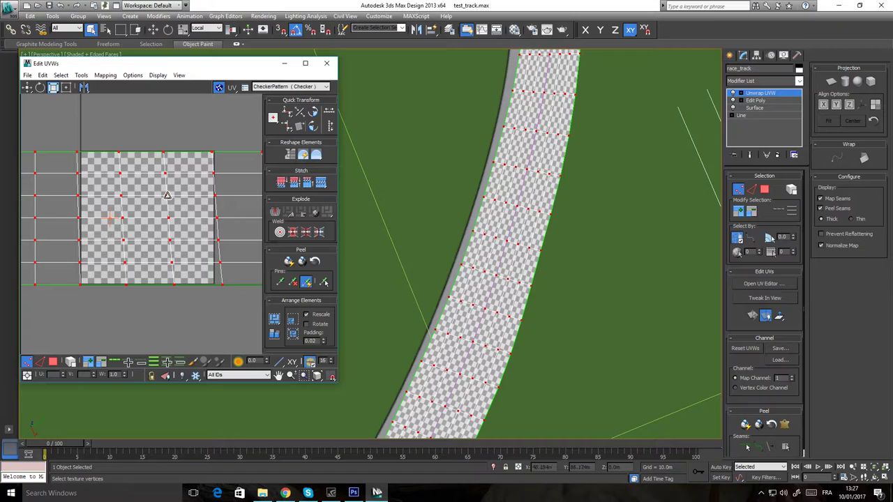
{"action": "left_click_drag", "start_coordinate": [167, 195], "coordinate": [177, 196]}
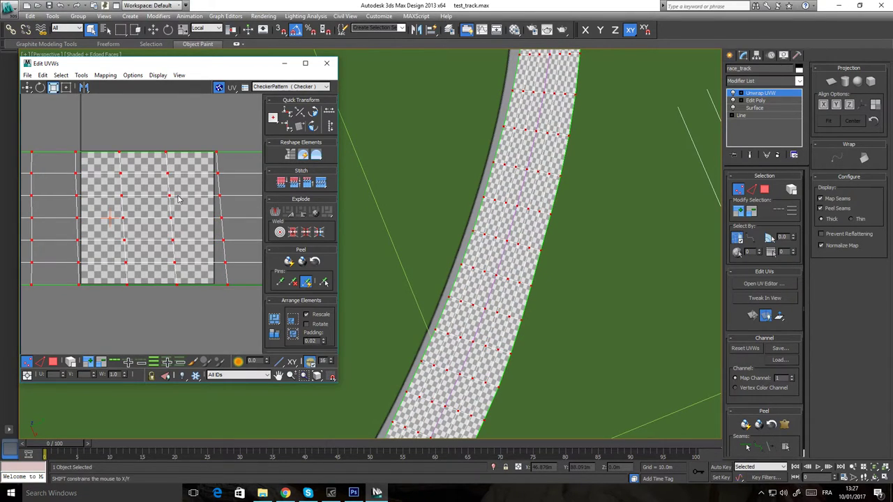
{"action": "scroll", "coordinate": [564, 257], "scroll_direction": "up", "scroll_amount": 3}
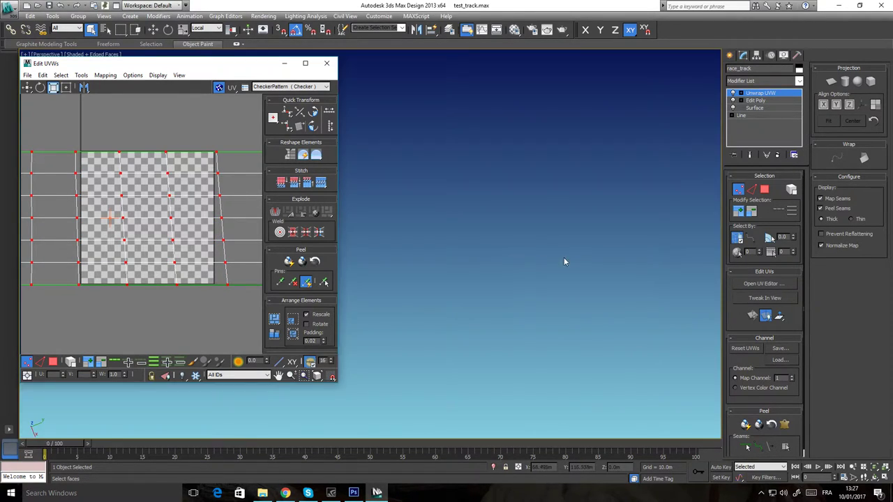
{"action": "scroll", "coordinate": [564, 257], "scroll_direction": "down", "scroll_amount": 3}
{"action": "middle_click_drag", "start_coordinate": [570, 254], "coordinate": [512, 247]}
{"action": "scroll", "coordinate": [455, 242], "scroll_direction": "up", "scroll_amount": 2}
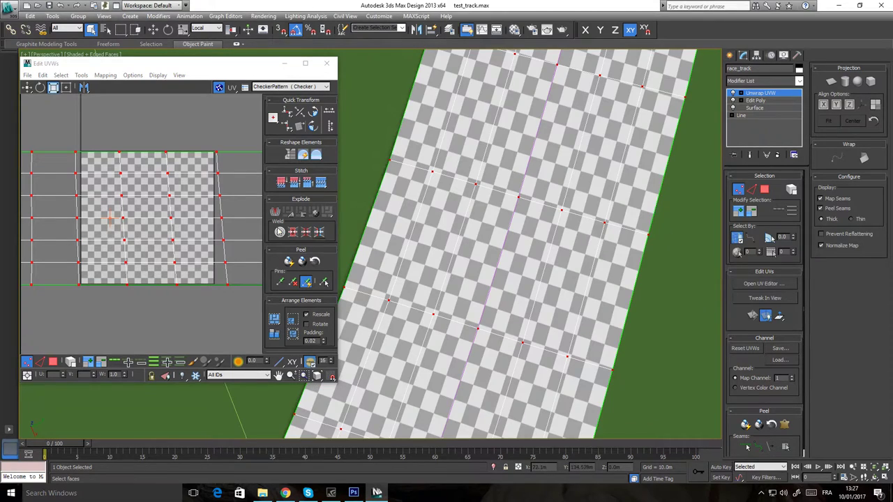
{"action": "left_click_drag", "start_coordinate": [170, 195], "coordinate": [183, 194]}
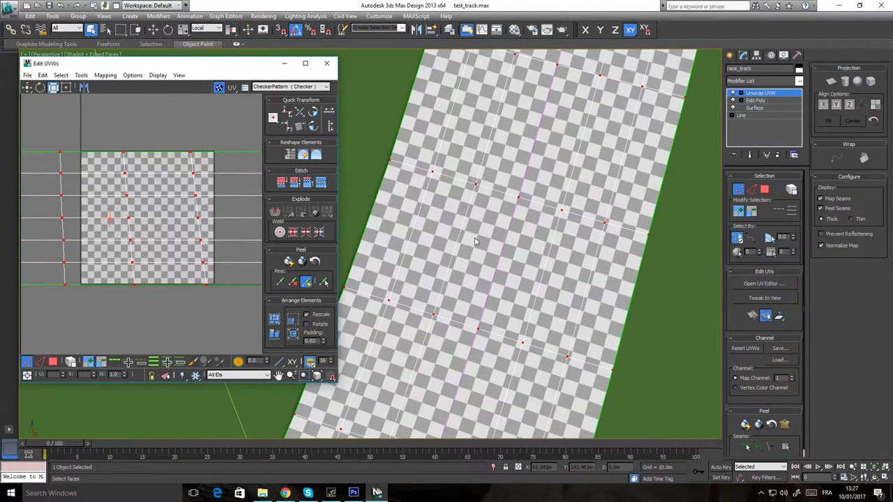
Display Map #17 (D_road_st.dds) on the track in place of the checker and inspect the road surface close up
{"action": "left_click", "coordinate": [279, 87]}
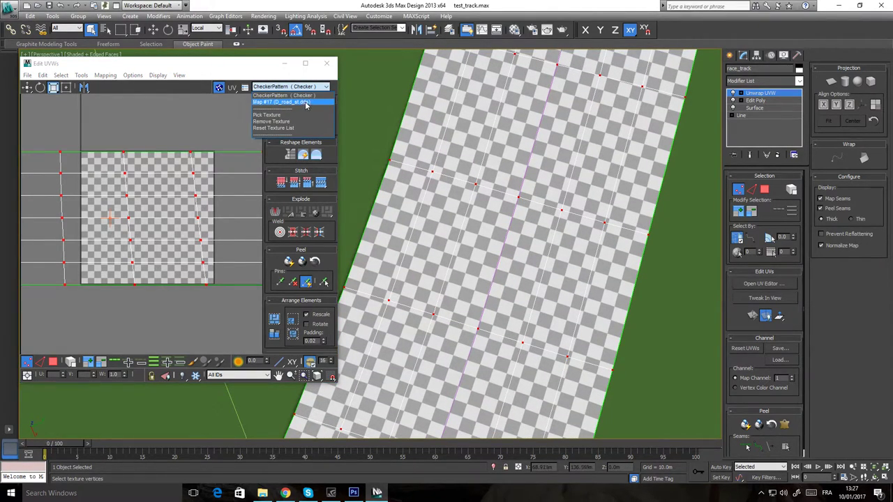
{"action": "left_click", "coordinate": [305, 103]}
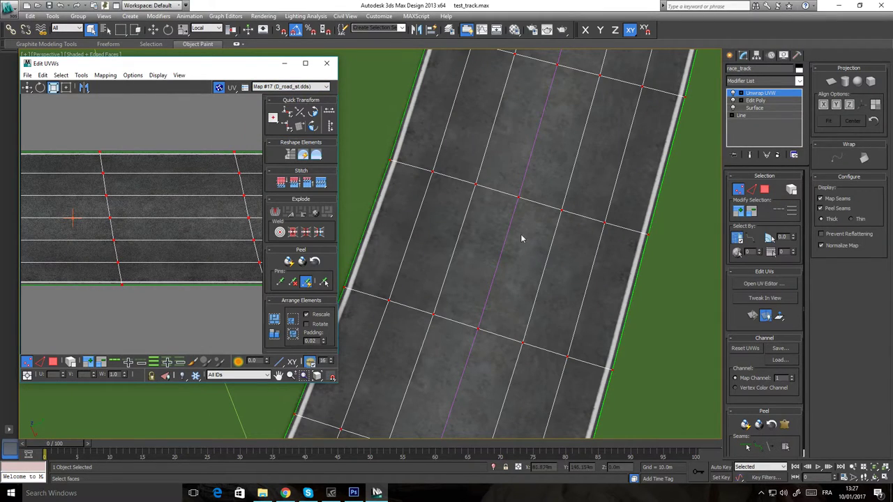
{"action": "scroll", "coordinate": [539, 253], "scroll_direction": "up", "scroll_amount": 1}
{"action": "scroll", "coordinate": [542, 253], "scroll_direction": "down", "scroll_amount": 1}
{"action": "scroll", "coordinate": [533, 249], "scroll_direction": "up", "scroll_amount": 5}
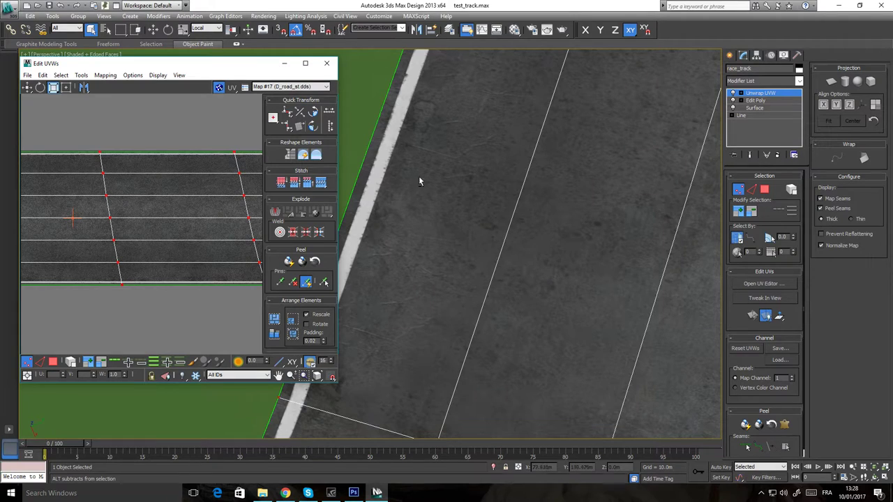
{"action": "scroll", "coordinate": [483, 243], "scroll_direction": "down", "scroll_amount": 5}
{"action": "scroll", "coordinate": [170, 234], "scroll_direction": "down", "scroll_amount": 5}
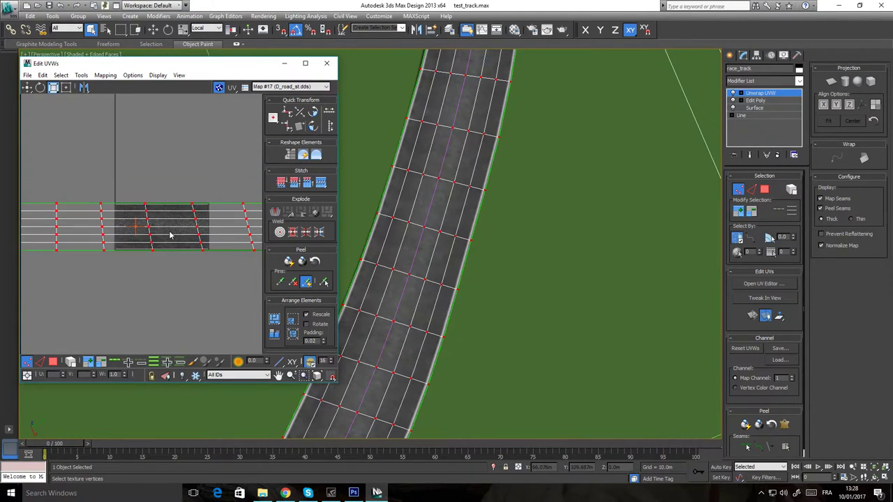
Maximize the Edit UVWs window and frame the road texture tile beneath the UV strip
{"action": "scroll", "coordinate": [169, 234], "scroll_direction": "down", "scroll_amount": 3}
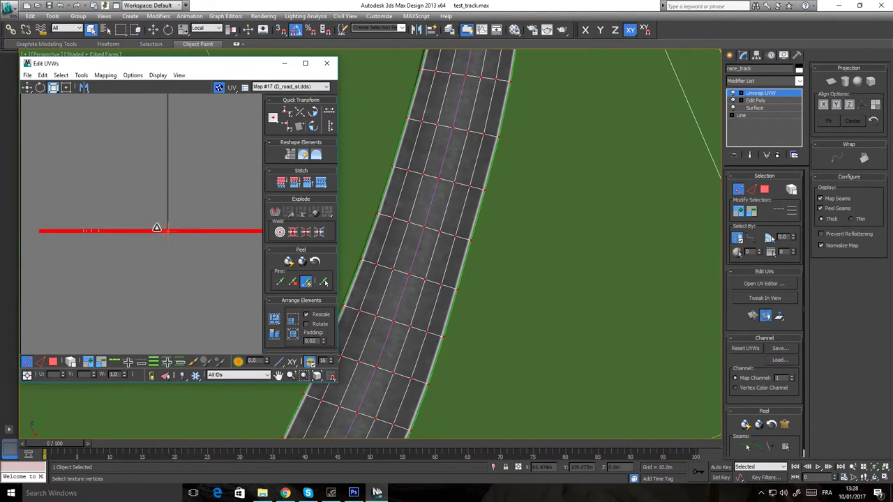
{"action": "scroll", "coordinate": [194, 268], "scroll_direction": "down", "scroll_amount": 2}
{"action": "scroll", "coordinate": [205, 259], "scroll_direction": "up", "scroll_amount": 2}
{"action": "left_click", "coordinate": [305, 62]}
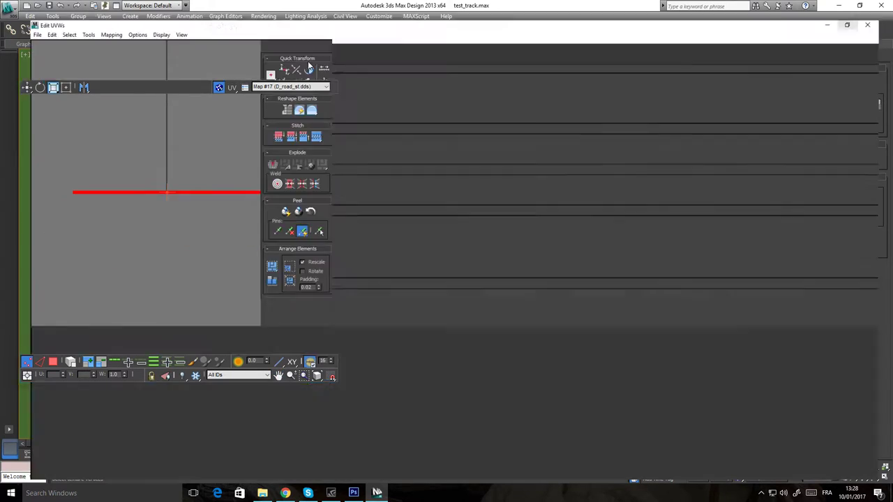
{"action": "left_click", "coordinate": [566, 298]}
{"action": "scroll", "coordinate": [566, 298], "scroll_direction": "up", "scroll_amount": 3}
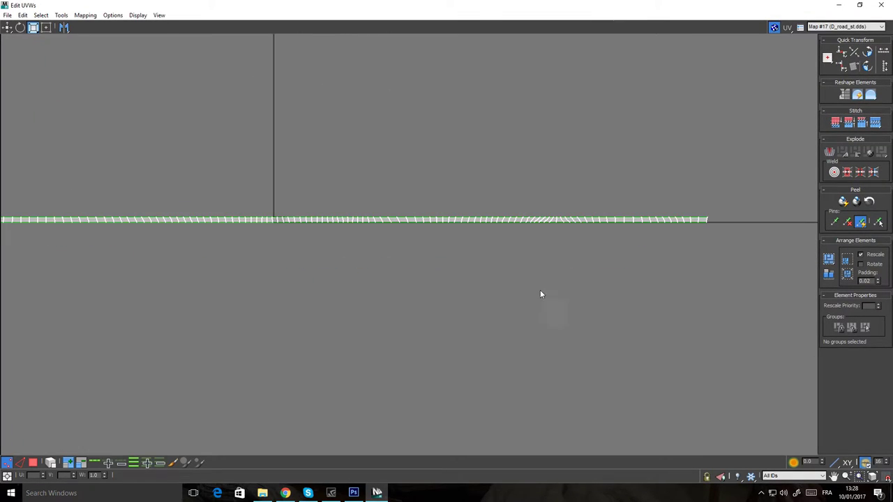
{"action": "scroll", "coordinate": [284, 242], "scroll_direction": "up", "scroll_amount": 3}
{"action": "scroll", "coordinate": [294, 195], "scroll_direction": "up", "scroll_amount": 3}
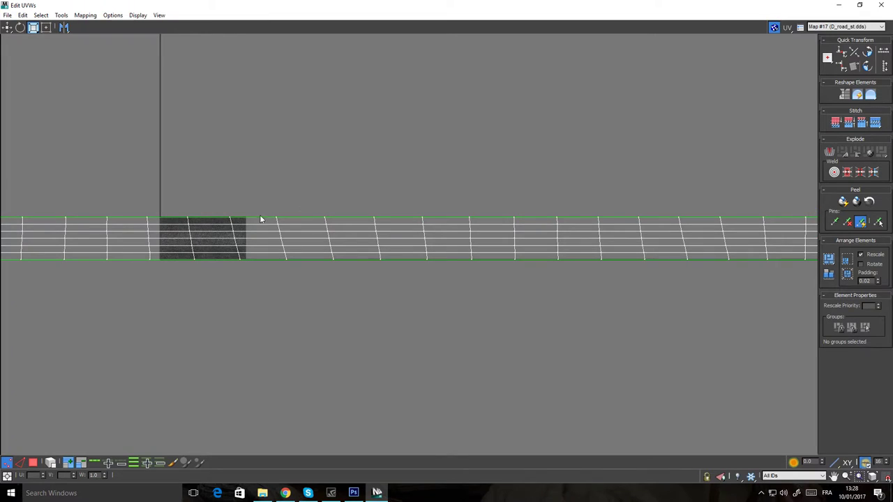
Examine how the UV strip's segments run across and beyond the single road texture tile
{"action": "scroll", "coordinate": [249, 252], "scroll_direction": "down", "scroll_amount": 1}
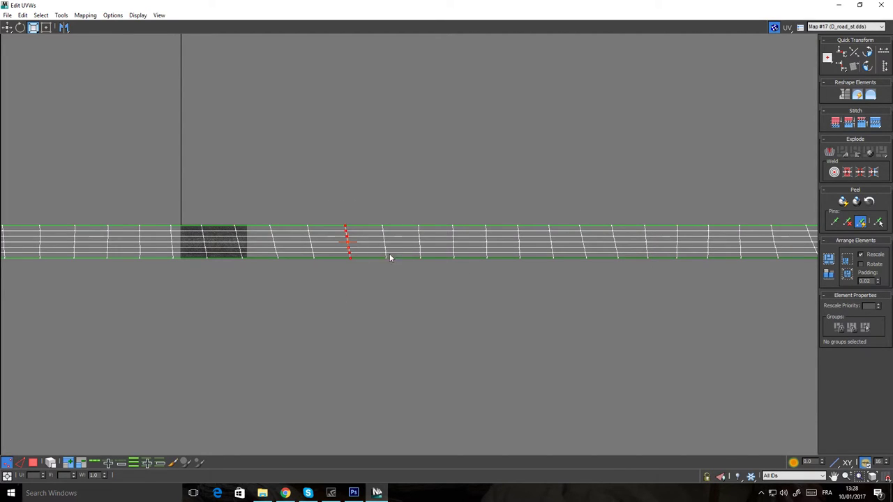
{"action": "scroll", "coordinate": [473, 248], "scroll_direction": "down", "scroll_amount": 2}
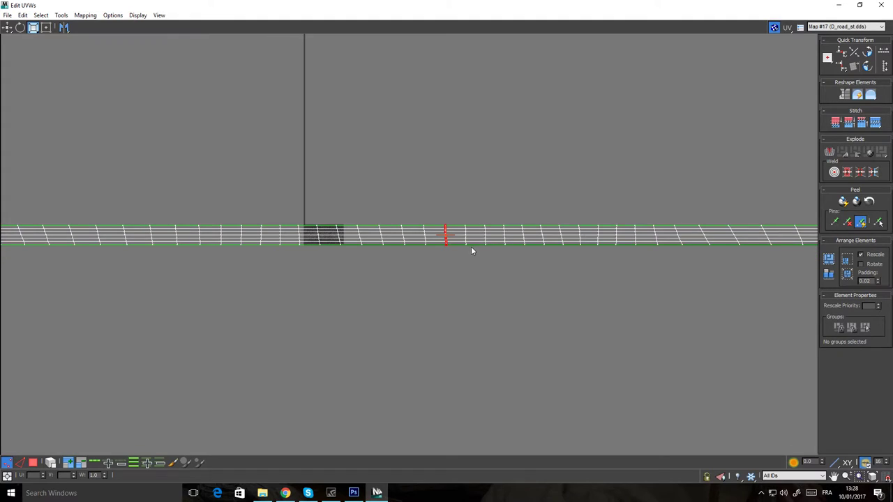
{"action": "middle_click_drag", "start_coordinate": [620, 233], "coordinate": [466, 248]}
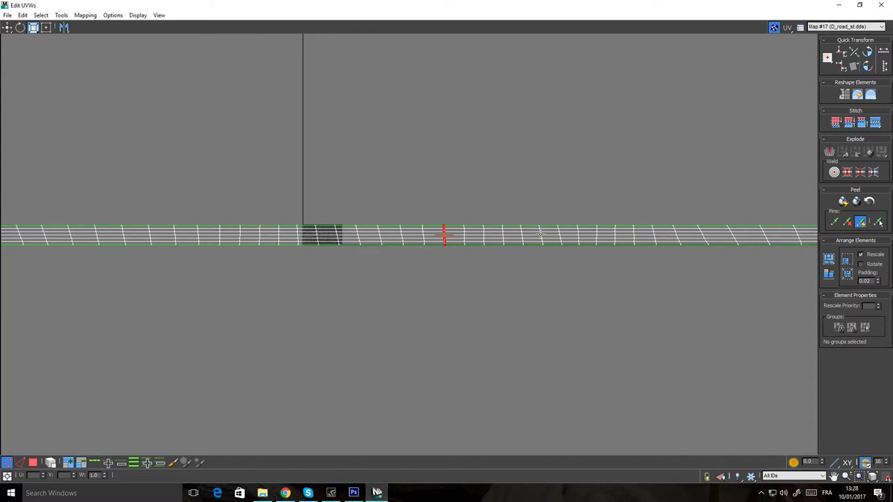
{"action": "scroll", "coordinate": [538, 233], "scroll_direction": "down", "scroll_amount": 1}
{"action": "middle_click_drag", "start_coordinate": [639, 229], "coordinate": [476, 249]}
{"action": "scroll", "coordinate": [318, 261], "scroll_direction": "up", "scroll_amount": 3}
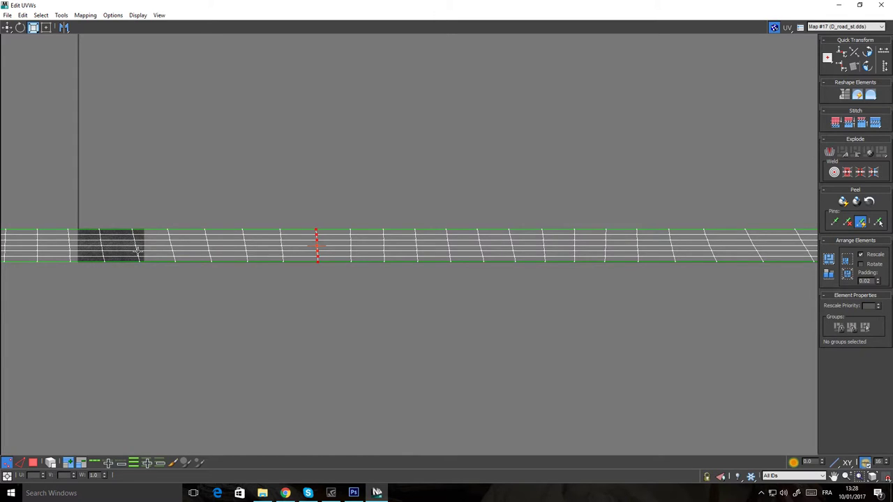
{"action": "middle_click_drag", "start_coordinate": [210, 249], "coordinate": [379, 249]}
{"action": "scroll", "coordinate": [277, 249], "scroll_direction": "up", "scroll_amount": 2}
{"action": "scroll", "coordinate": [272, 233], "scroll_direction": "up", "scroll_amount": 1}
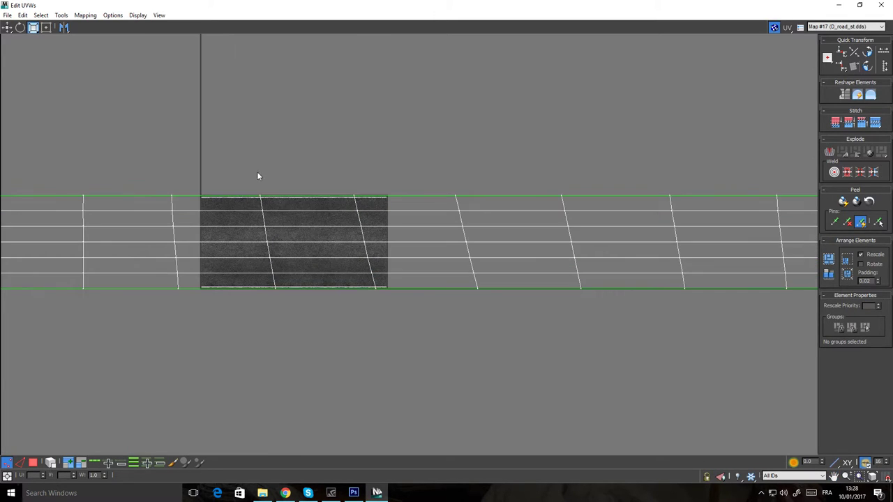
{"action": "left_click", "coordinate": [113, 16]}
{"action": "left_click", "coordinate": [106, 62]}
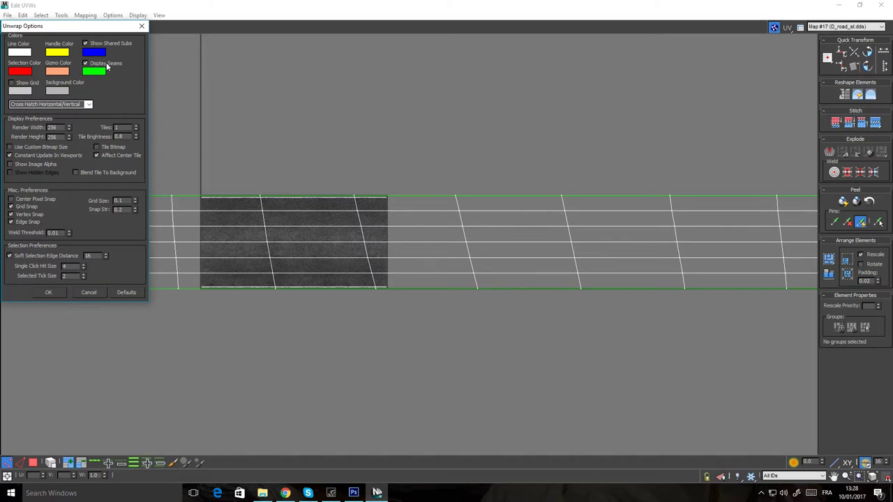
{"action": "left_click", "coordinate": [155, 134]}
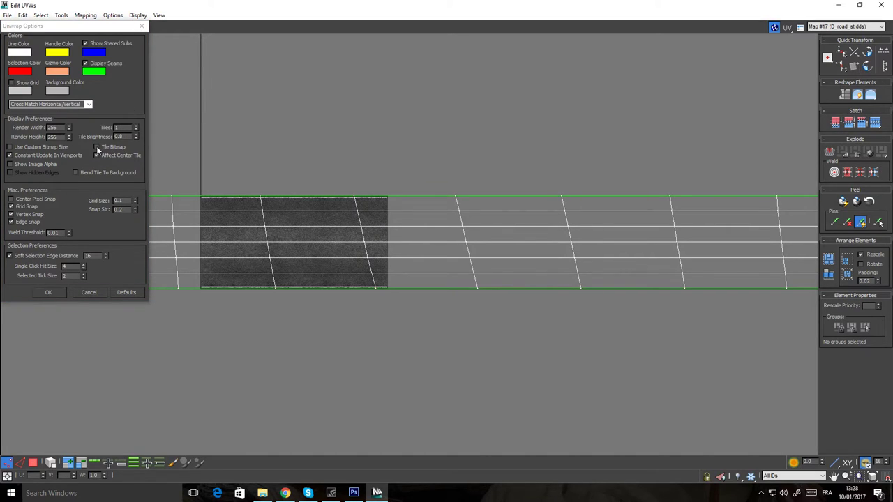
{"action": "left_click", "coordinate": [143, 26]}
Enable Tile Bitmap in the unwrap preferences and raise Tiles to 5 to repeat the road texture behind the UV strip
{"action": "left_click", "coordinate": [113, 16]}
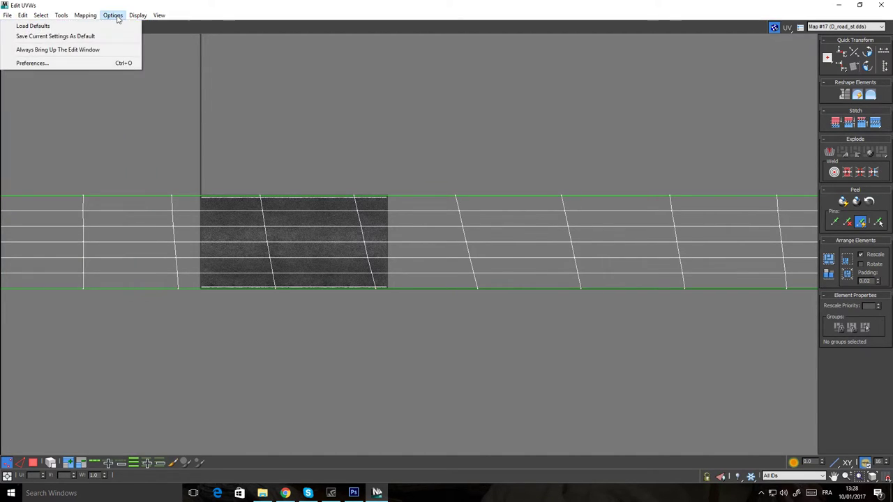
{"action": "left_click", "coordinate": [99, 63]}
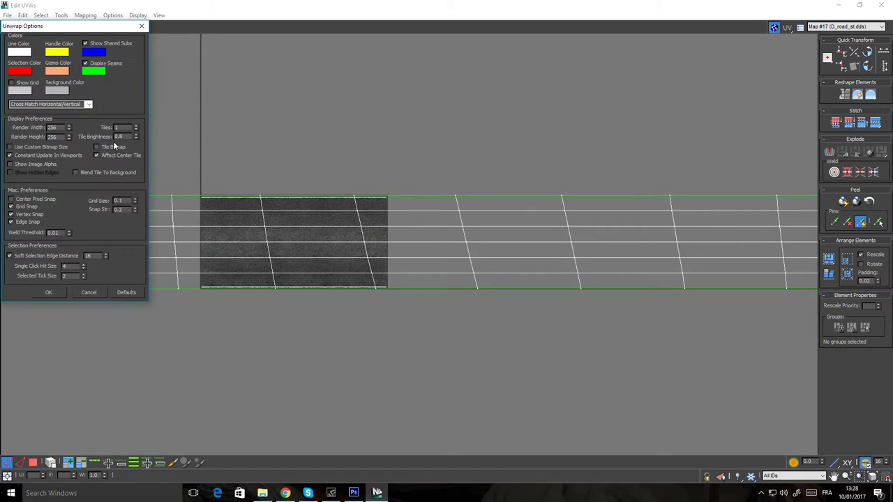
{"action": "left_click", "coordinate": [107, 149]}
{"action": "left_click", "coordinate": [136, 127]}
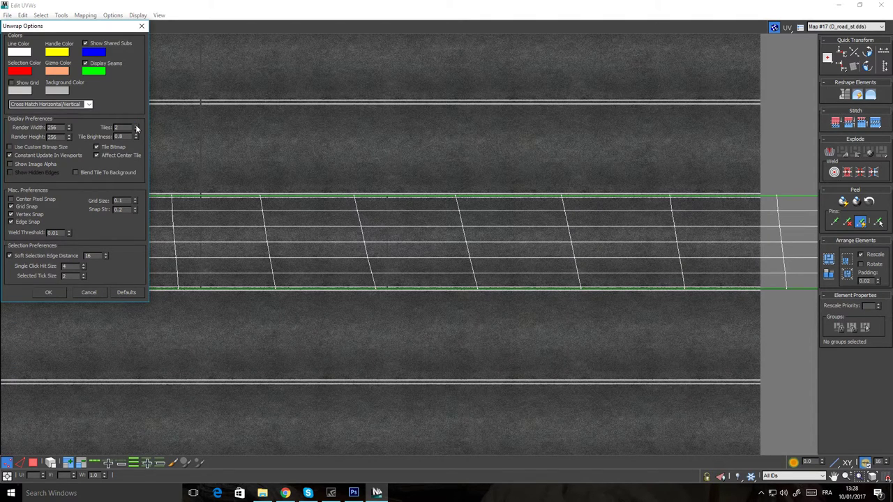
{"action": "left_click", "coordinate": [136, 127]}
{"action": "left_click", "coordinate": [136, 127]}
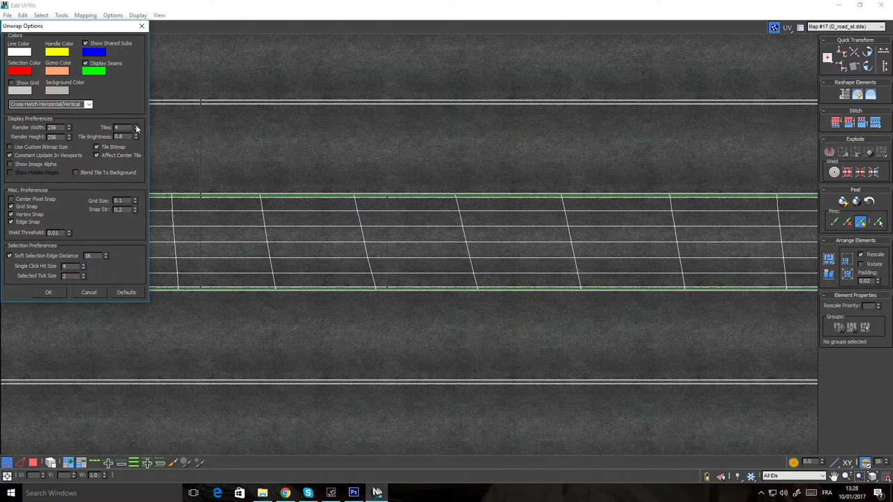
{"action": "left_click", "coordinate": [137, 128]}
{"action": "scroll", "coordinate": [310, 210], "scroll_direction": "down", "scroll_amount": 5}
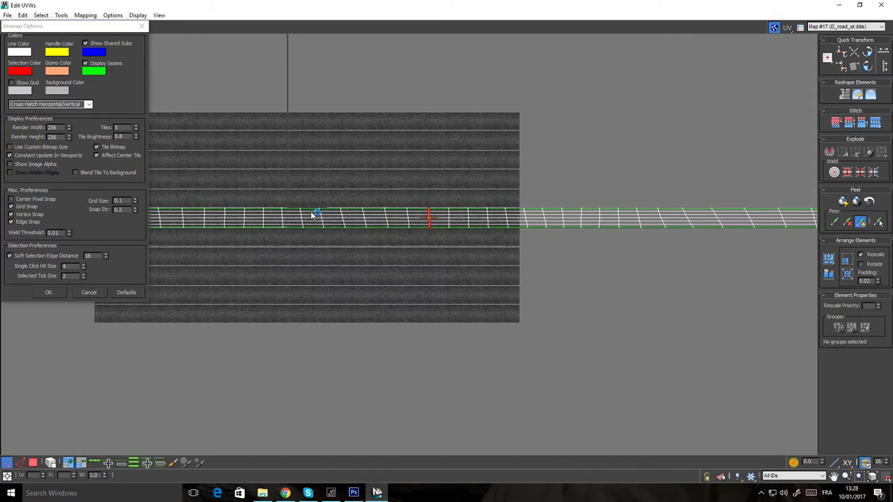
{"action": "middle_click_drag", "start_coordinate": [328, 215], "coordinate": [418, 223]}
Set Tiles to 45 and check the repeated road texture along the full length of the UV strip
{"action": "left_click", "coordinate": [115, 128]}
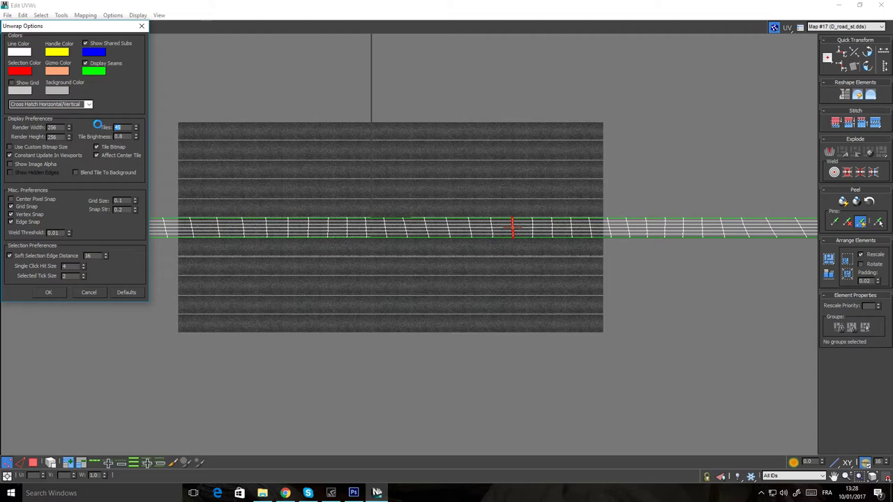
{"action": "key", "text": "Return"}
{"action": "scroll", "coordinate": [347, 212], "scroll_direction": "down", "scroll_amount": 3}
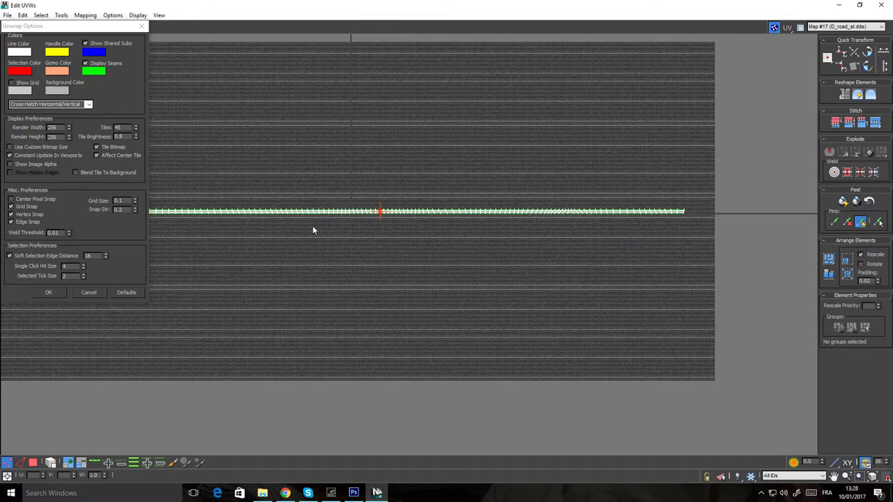
{"action": "middle_click_drag", "start_coordinate": [388, 249], "coordinate": [409, 256]}
{"action": "scroll", "coordinate": [428, 239], "scroll_direction": "up", "scroll_amount": 4}
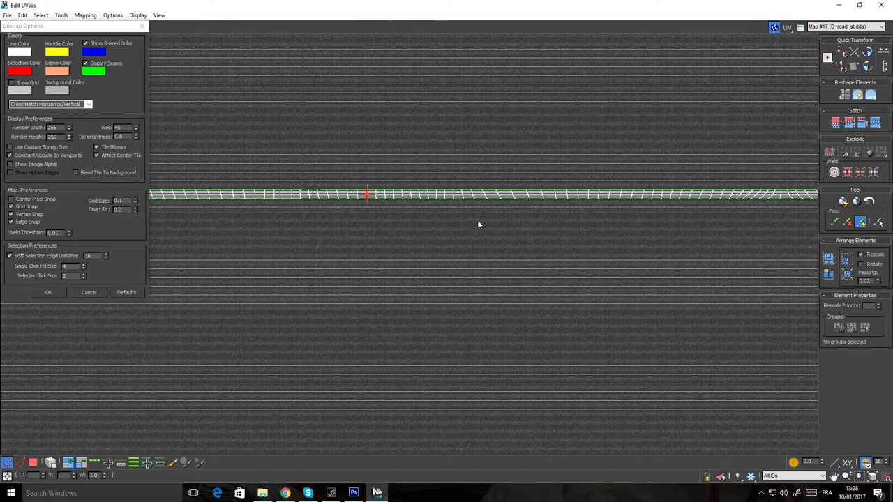
{"action": "mouse_move", "coordinate": [649, 230]}
{"action": "middle_mouse_down"}
{"action": "mouse_move", "coordinate": [546, 247]}
{"action": "mouse_move", "coordinate": [648, 229]}
{"action": "middle_mouse_up"}
{"action": "middle_click_drag", "start_coordinate": [636, 159], "coordinate": [419, 185]}
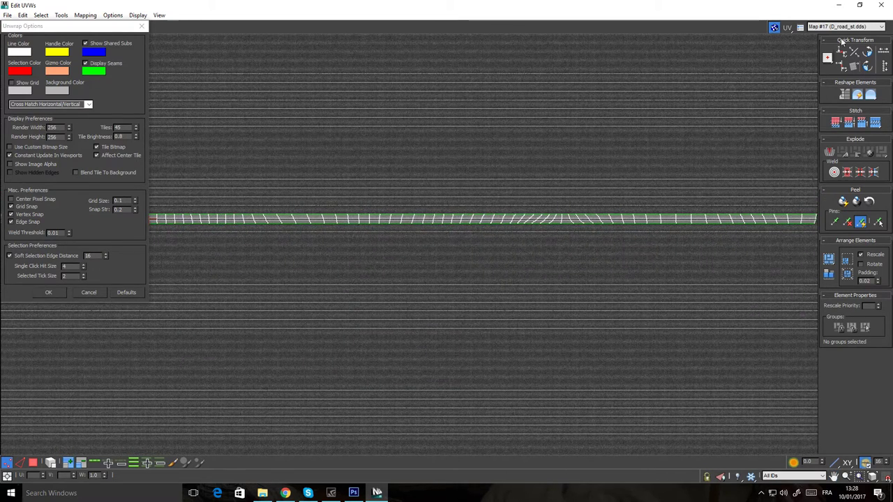
Restore the Edit UVWs window to its smaller size and dismiss the Unwrap Options, keeping the track in view beside it
{"action": "left_click", "coordinate": [860, 5]}
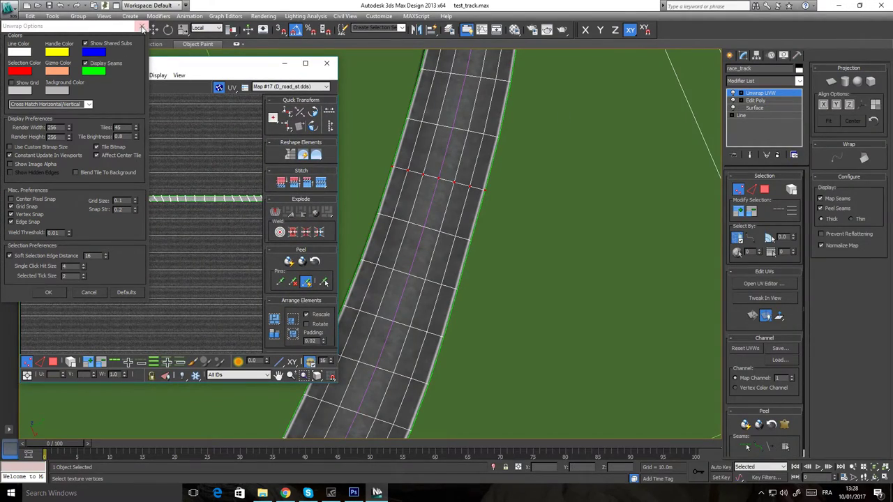
{"action": "left_click", "coordinate": [142, 26]}
{"action": "left_click_drag", "start_coordinate": [239, 64], "coordinate": [285, 60]}
{"action": "scroll", "coordinate": [437, 174], "scroll_direction": "down", "scroll_amount": 5}
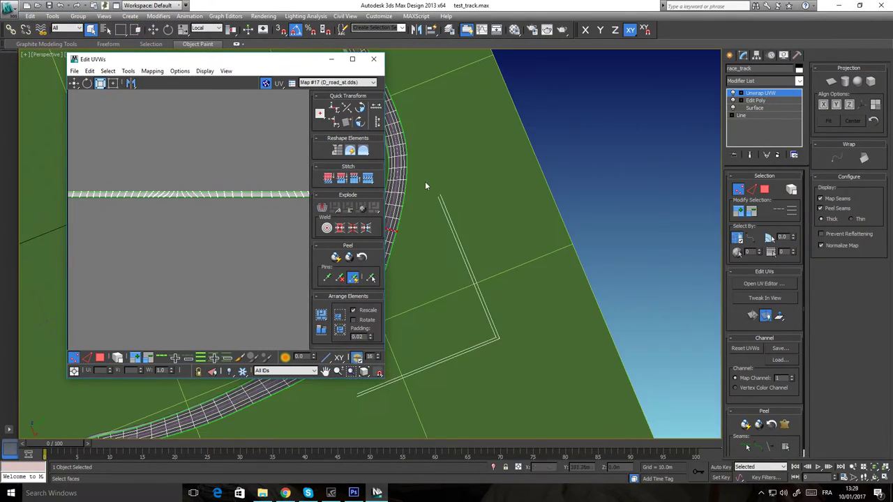
{"action": "middle_click_drag", "start_coordinate": [469, 187], "coordinate": [627, 192]}
{"action": "scroll", "coordinate": [504, 149], "scroll_direction": "down", "scroll_amount": 4}
{"action": "middle_click_drag", "start_coordinate": [525, 145], "coordinate": [518, 224]}
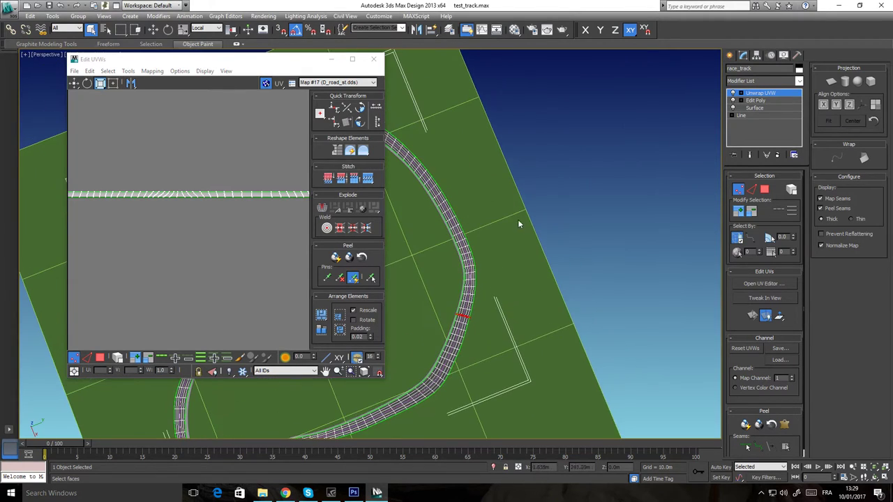
{"action": "scroll", "coordinate": [456, 187], "scroll_direction": "up", "scroll_amount": 5}
{"action": "scroll", "coordinate": [424, 122], "scroll_direction": "down", "scroll_amount": 2}
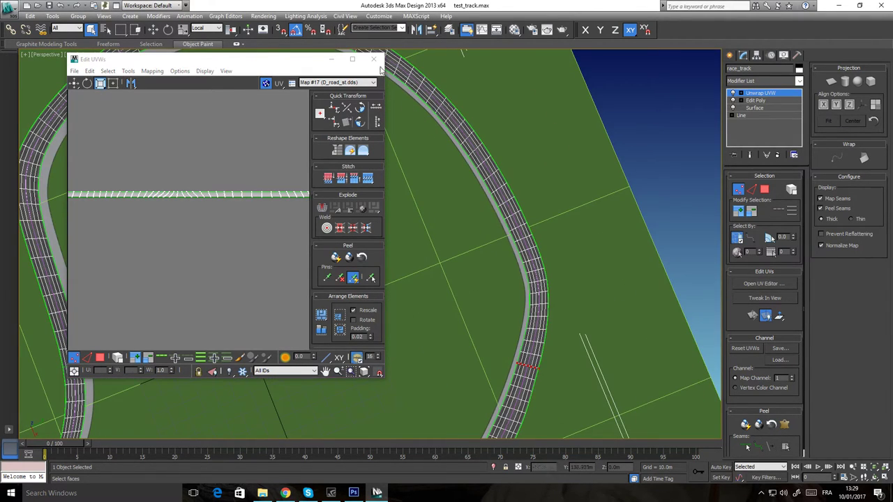
Close the UV editor, leave vertex selection mode and deselect the race_track object
{"action": "left_click", "coordinate": [376, 61]}
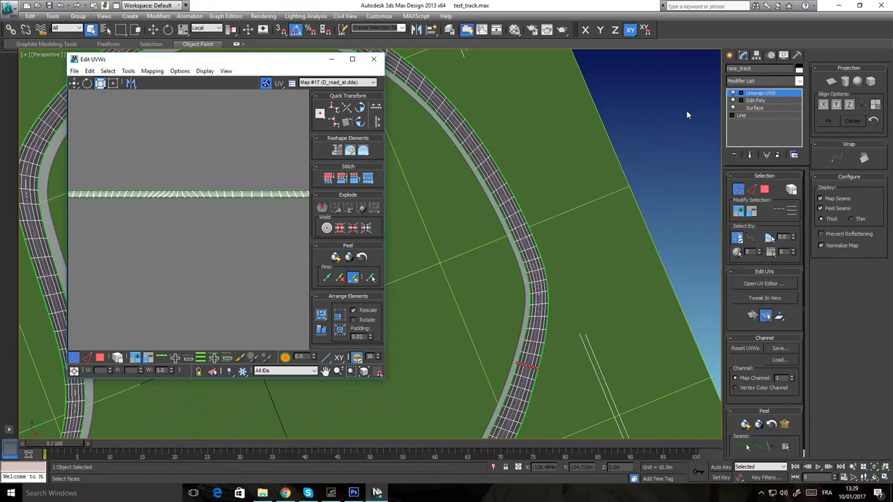
{"action": "left_click", "coordinate": [740, 192]}
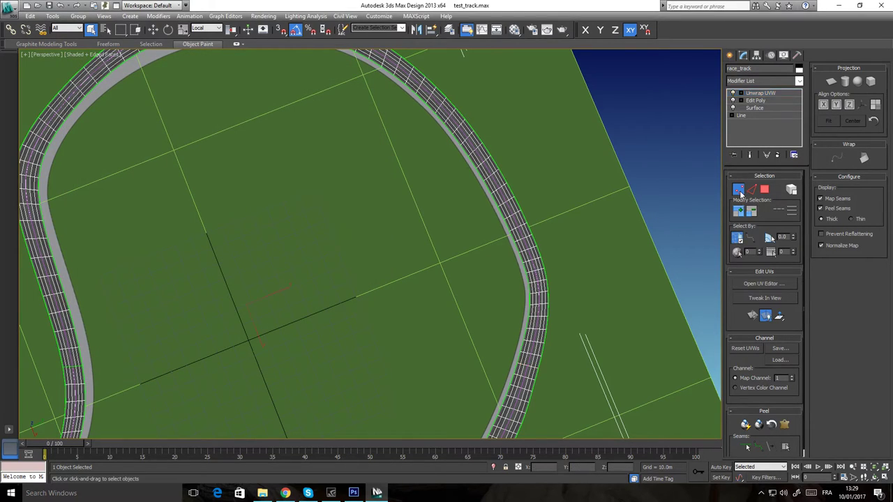
{"action": "left_click", "coordinate": [642, 136]}
Toggle edged faces and the grid to compare the wireframe and plain views, leaving both hidden
{"action": "key", "text": "F4"}
{"action": "key", "text": "g"}
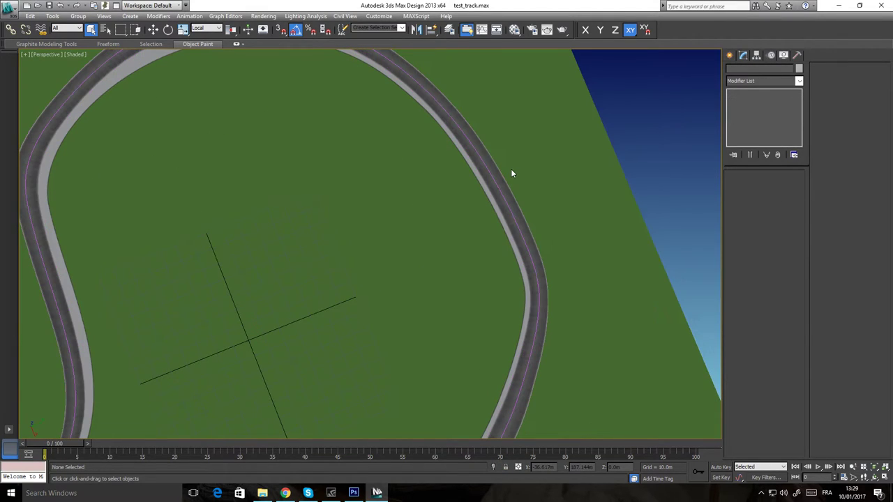
{"action": "middle_click_drag", "start_coordinate": [346, 249], "coordinate": [400, 231]}
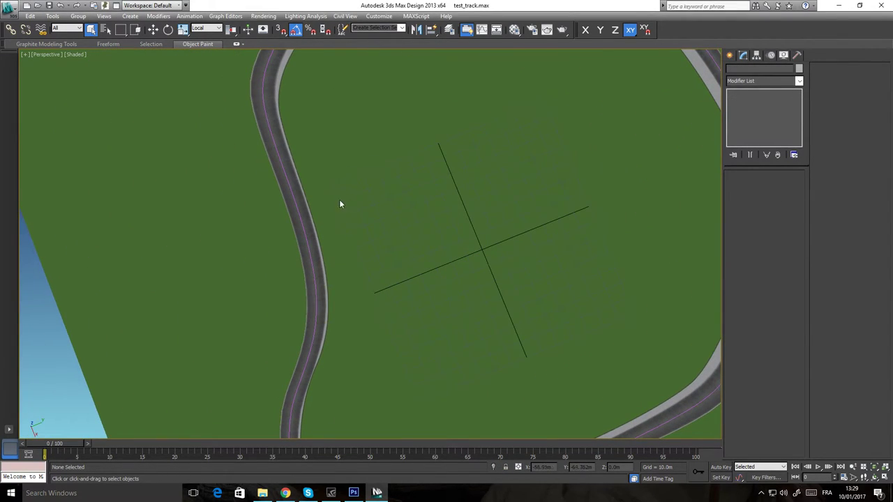
{"action": "key", "text": "F4"}
{"action": "key", "text": "g"}
{"action": "key", "text": "F4"}
{"action": "key", "text": "g"}
{"action": "key", "text": "F4"}
{"action": "key", "text": "g"}
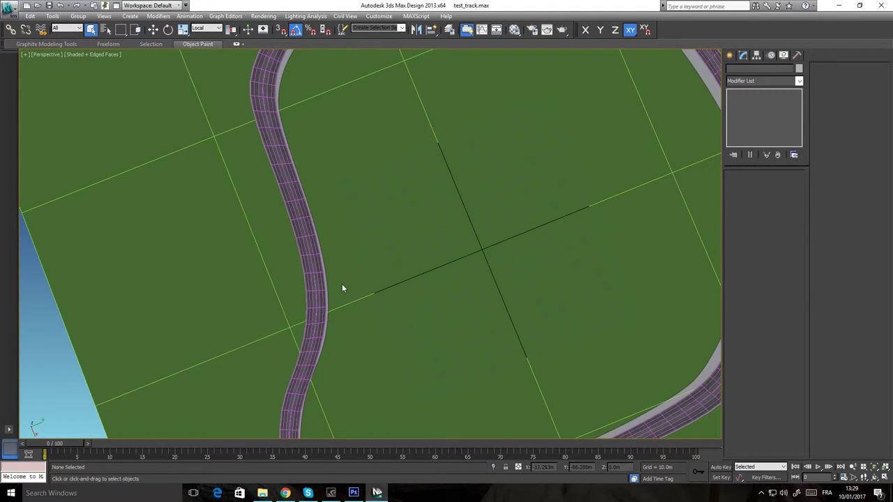
{"action": "key", "text": "F4"}
{"action": "key", "text": "g"}
Inspect the tiled road texture and its white edge lines close up along the track's curve
{"action": "mouse_move", "coordinate": [313, 238]}
{"action": "middle_mouse_down"}
{"action": "mouse_move", "coordinate": [330, 246]}
{"action": "mouse_move", "coordinate": [358, 216]}
{"action": "mouse_move", "coordinate": [378, 172]}
{"action": "mouse_move", "coordinate": [393, 279]}
{"action": "middle_mouse_up"}
{"action": "scroll", "coordinate": [390, 153], "scroll_direction": "up", "scroll_amount": 3}
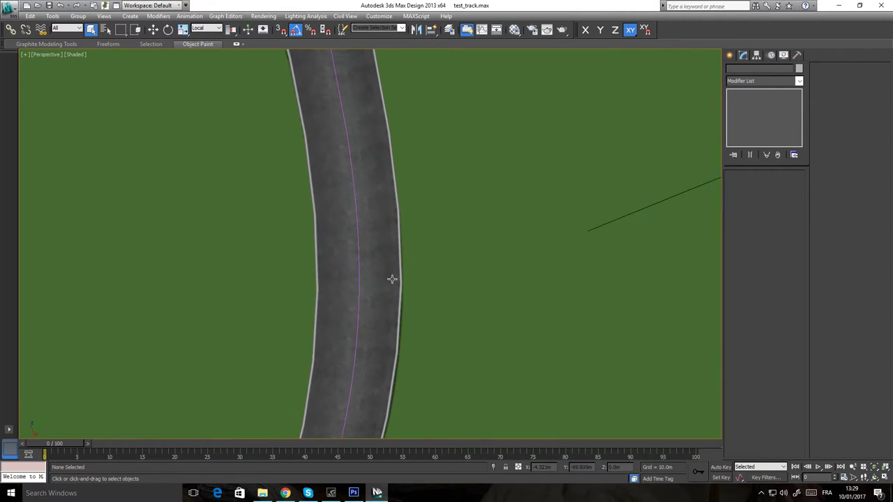
{"action": "middle_click_drag", "start_coordinate": [386, 154], "coordinate": [395, 201]}
{"action": "scroll", "coordinate": [395, 205], "scroll_direction": "up", "scroll_amount": 5}
{"action": "scroll", "coordinate": [390, 225], "scroll_direction": "down", "scroll_amount": 6}
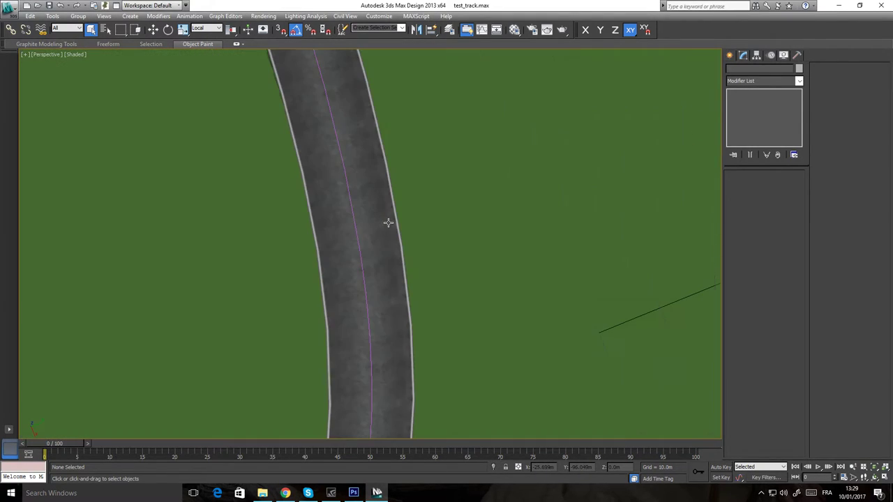
Examine the asphalt texture up close for a visible seam between tiles across the road
{"action": "middle_click_drag", "start_coordinate": [359, 249], "coordinate": [371, 236]}
{"action": "scroll", "coordinate": [383, 249], "scroll_direction": "up", "scroll_amount": 1}
{"action": "scroll", "coordinate": [383, 249], "scroll_direction": "up", "scroll_amount": 2}
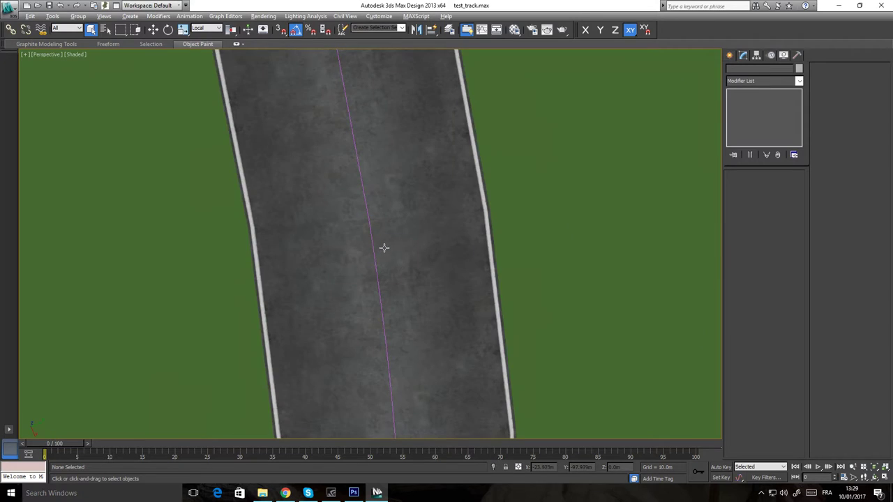
{"action": "scroll", "coordinate": [383, 247], "scroll_direction": "up", "scroll_amount": 3}
{"action": "scroll", "coordinate": [392, 205], "scroll_direction": "down", "scroll_amount": 3}
{"action": "scroll", "coordinate": [363, 222], "scroll_direction": "up", "scroll_amount": 3}
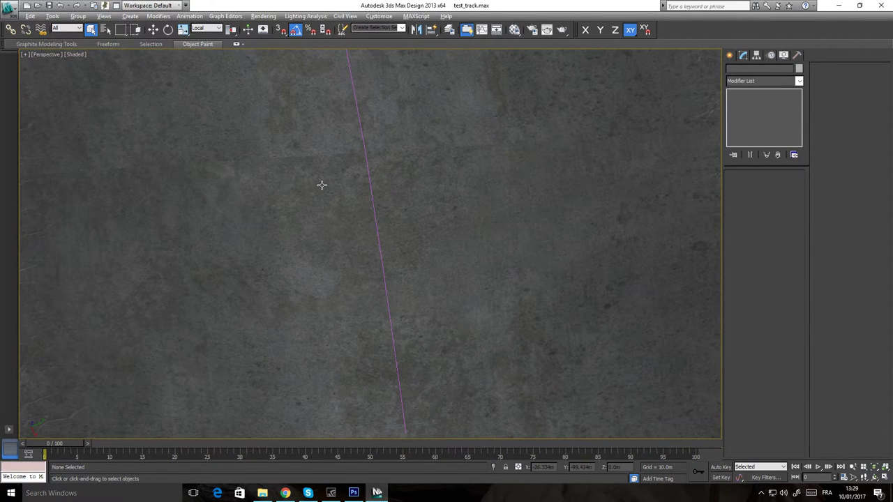
{"action": "scroll", "coordinate": [321, 174], "scroll_direction": "down", "scroll_amount": 3}
{"action": "scroll", "coordinate": [343, 197], "scroll_direction": "up", "scroll_amount": 3}
{"action": "scroll", "coordinate": [370, 185], "scroll_direction": "down", "scroll_amount": 3}
Select the race_track object, show its edged faces and open its UVs in a maximized UV editor
{"action": "left_click", "coordinate": [387, 180]}
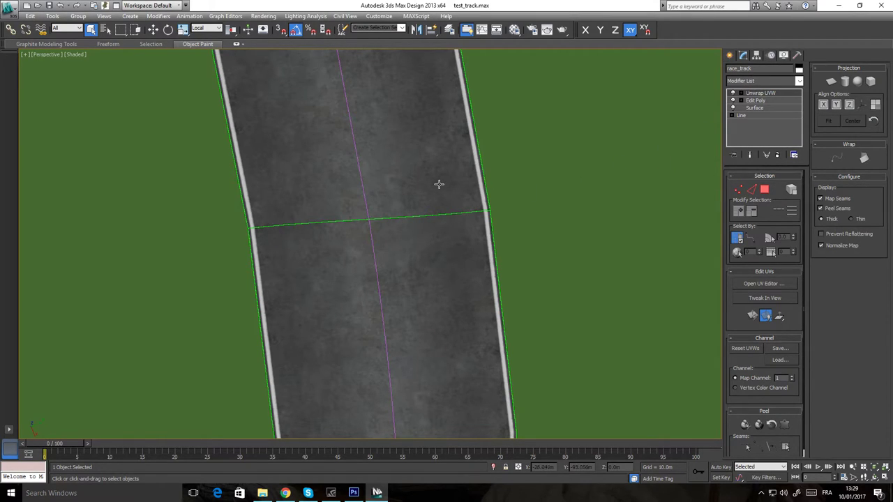
{"action": "key", "text": "F4"}
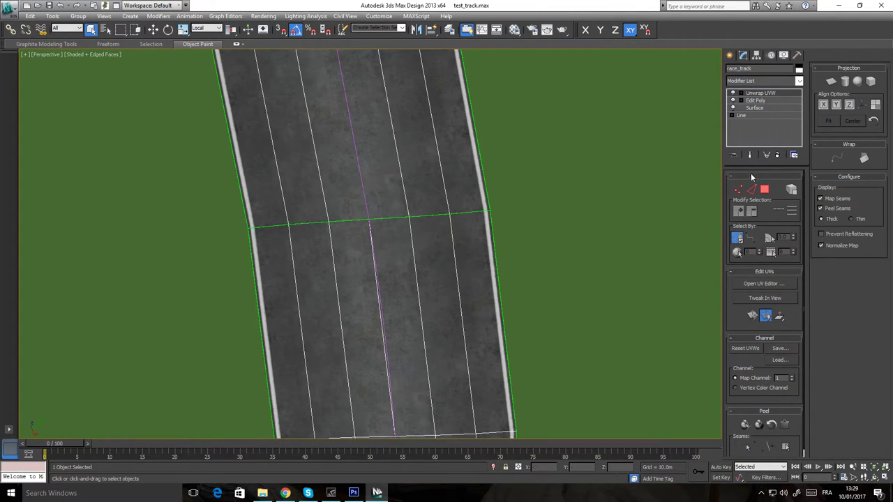
{"action": "left_click", "coordinate": [773, 283]}
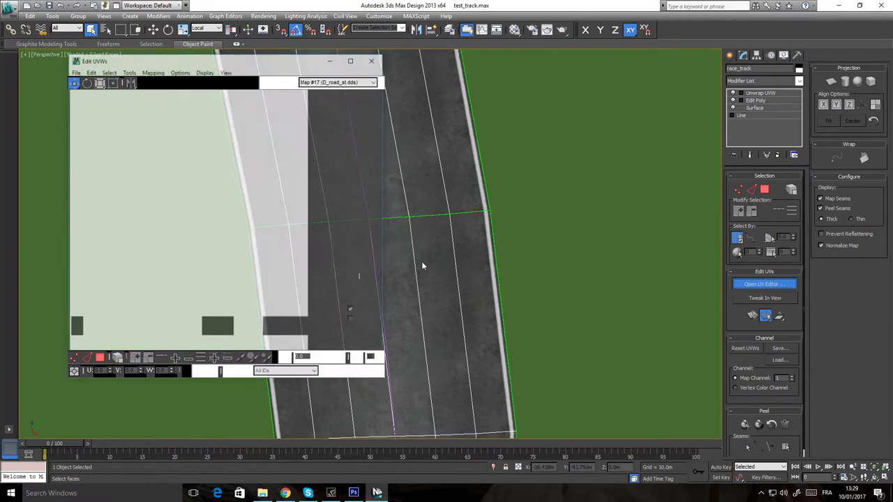
{"action": "left_click", "coordinate": [353, 59]}
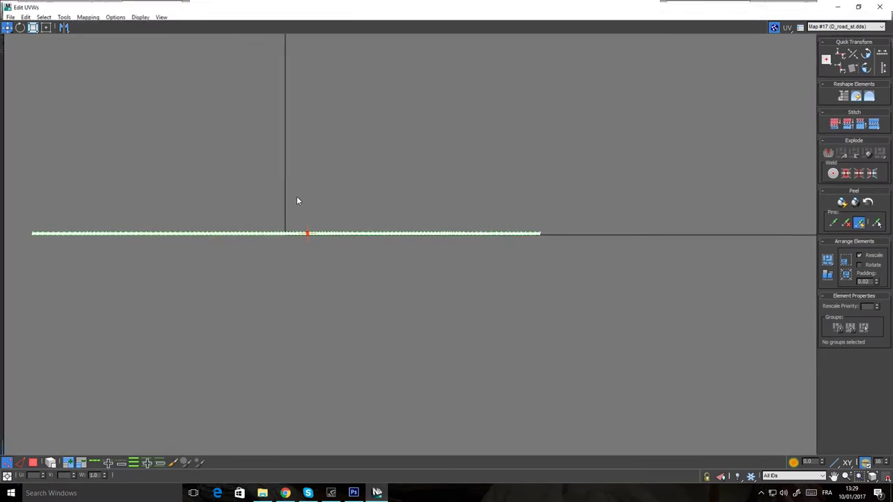
Straighten the left end of the UV strip by aligning its end vertices into one vertical column
{"action": "middle_click_drag", "start_coordinate": [91, 235], "coordinate": [341, 229]}
{"action": "scroll", "coordinate": [244, 226], "scroll_direction": "up", "scroll_amount": 2}
{"action": "scroll", "coordinate": [475, 235], "scroll_direction": "up", "scroll_amount": 2}
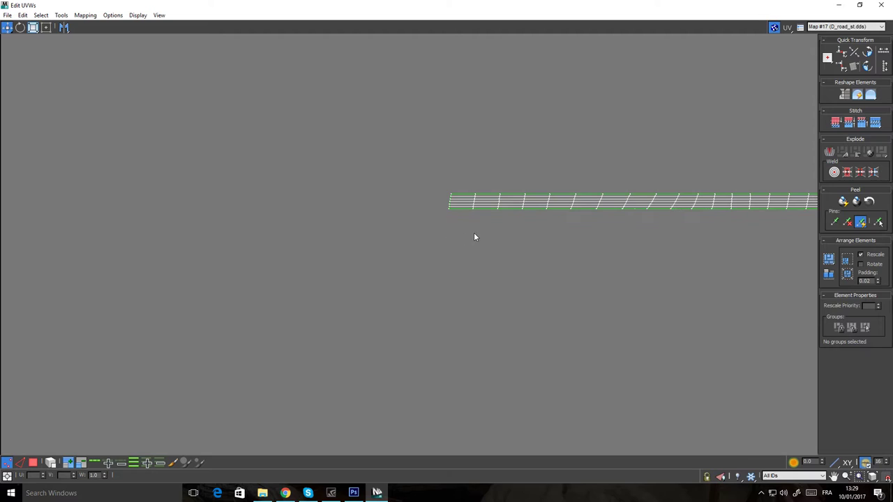
{"action": "scroll", "coordinate": [460, 231], "scroll_direction": "up", "scroll_amount": 4}
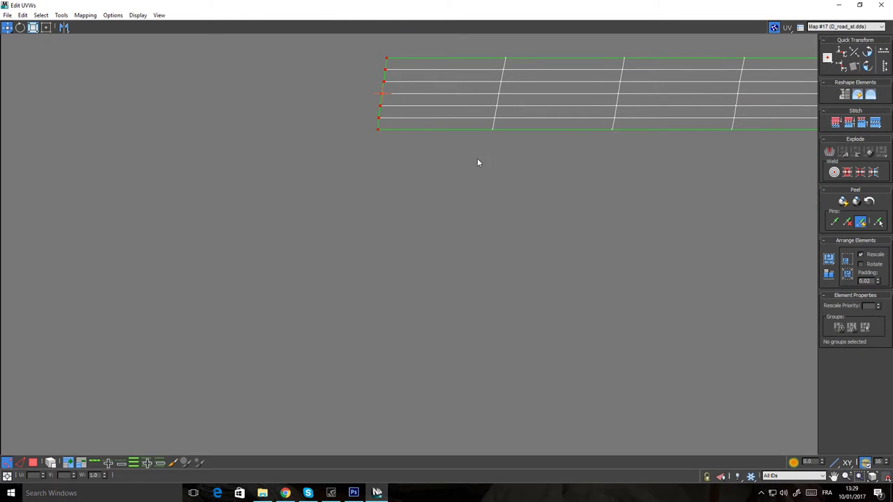
{"action": "left_click", "coordinate": [843, 67]}
{"action": "scroll", "coordinate": [706, 149], "scroll_direction": "down", "scroll_amount": 3}
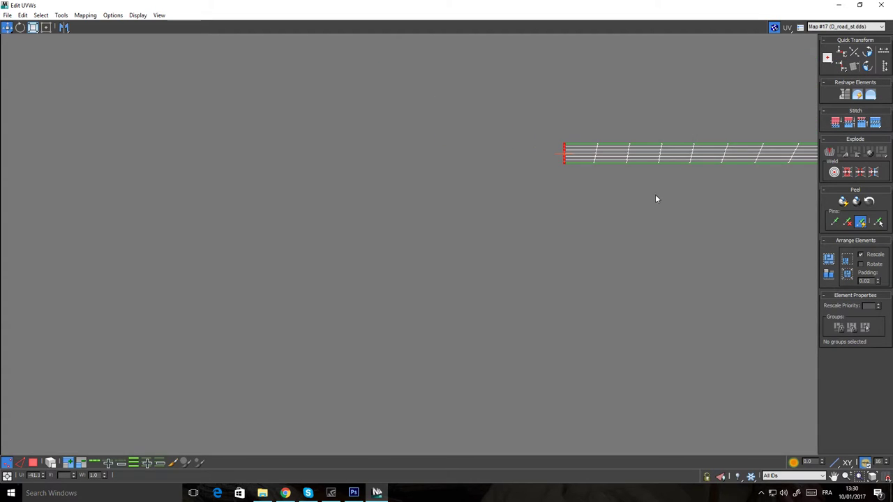
Align the end vertices at the right end of the UV strip into one vertical column
{"action": "middle_click_drag", "start_coordinate": [655, 194], "coordinate": [390, 219]}
{"action": "scroll", "coordinate": [656, 207], "scroll_direction": "down", "scroll_amount": 3}
{"action": "middle_click_drag", "start_coordinate": [759, 201], "coordinate": [432, 213]}
{"action": "middle_click_drag", "start_coordinate": [551, 201], "coordinate": [251, 205]}
{"action": "middle_click_drag", "start_coordinate": [431, 205], "coordinate": [183, 199]}
{"action": "scroll", "coordinate": [209, 201], "scroll_direction": "down", "scroll_amount": 1}
{"action": "scroll", "coordinate": [693, 198], "scroll_direction": "up", "scroll_amount": 5}
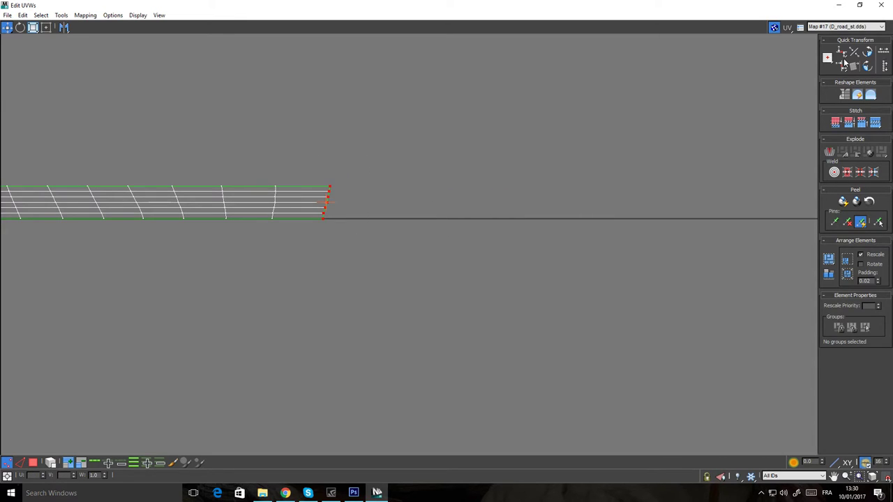
{"action": "scroll", "coordinate": [119, 193], "scroll_direction": "down", "scroll_amount": 5}
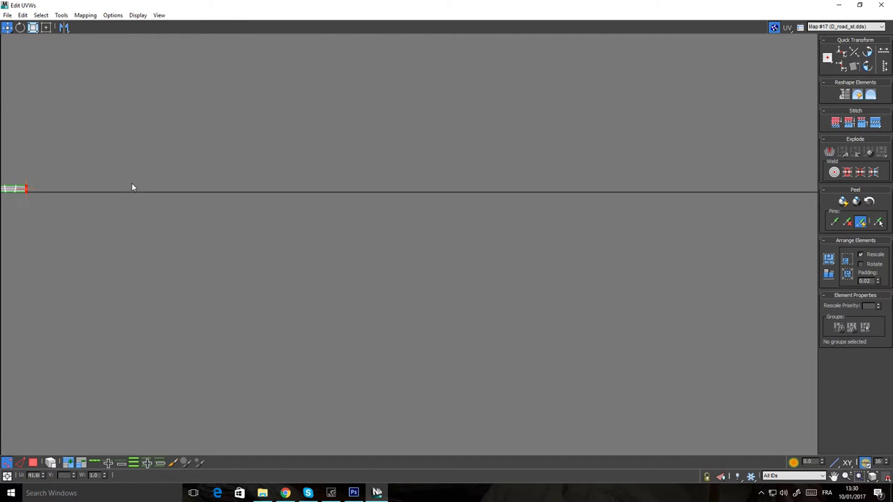
Turn on bitmap tiling in the Unwrap Options with 45 tiles and apply the settings
{"action": "scroll", "coordinate": [131, 183], "scroll_direction": "up", "scroll_amount": 2}
{"action": "middle_click_drag", "start_coordinate": [131, 183], "coordinate": [607, 206]}
{"action": "middle_click_drag", "start_coordinate": [255, 221], "coordinate": [639, 245]}
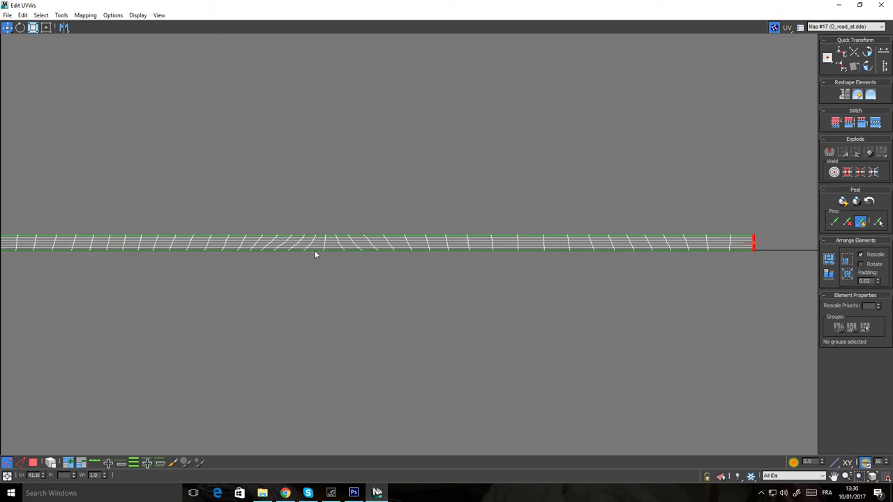
{"action": "scroll", "coordinate": [314, 251], "scroll_direction": "down", "scroll_amount": 3}
{"action": "middle_click_drag", "start_coordinate": [156, 238], "coordinate": [546, 240]}
{"action": "left_click", "coordinate": [112, 15]}
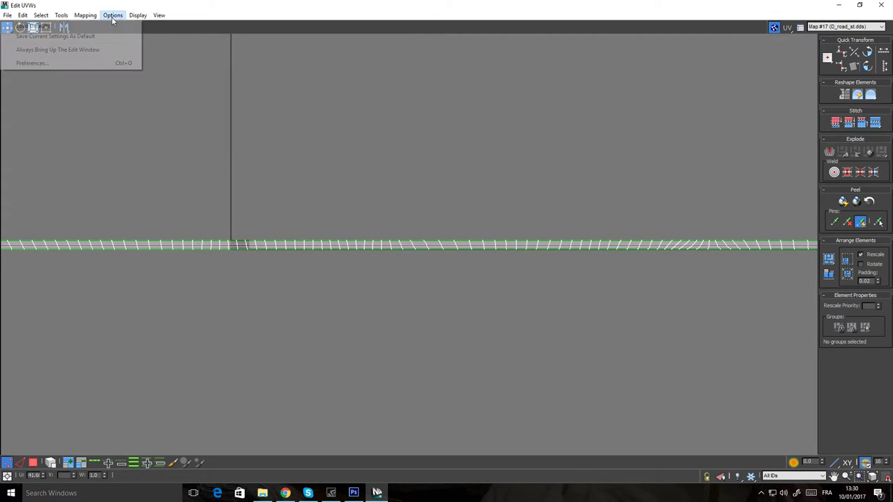
{"action": "left_click", "coordinate": [31, 62]}
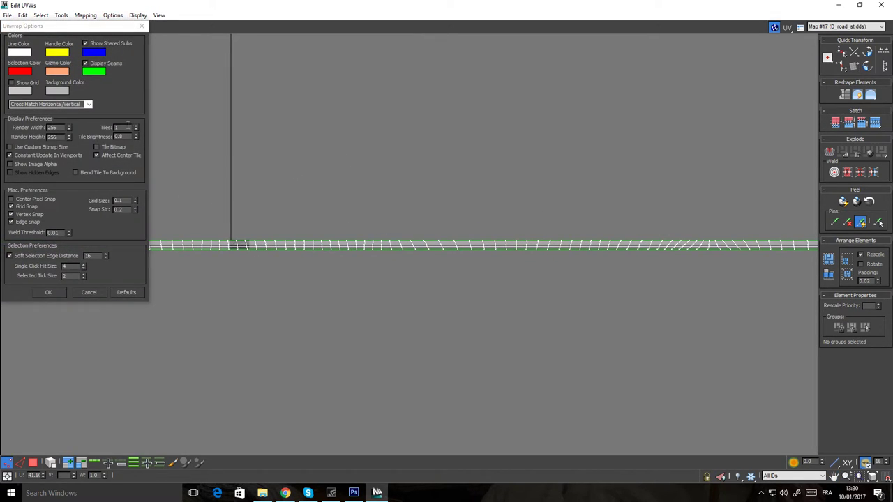
{"action": "left_click", "coordinate": [97, 146]}
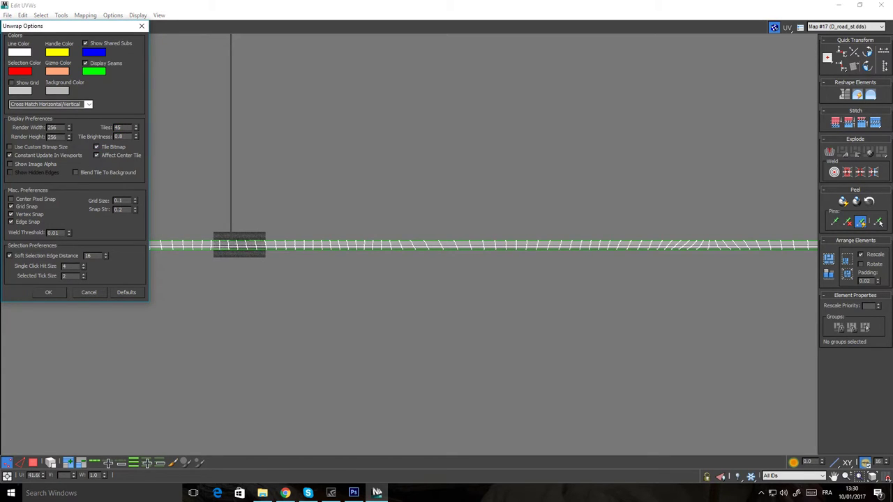
{"action": "key", "text": "Return"}
{"action": "left_click", "coordinate": [60, 292]}
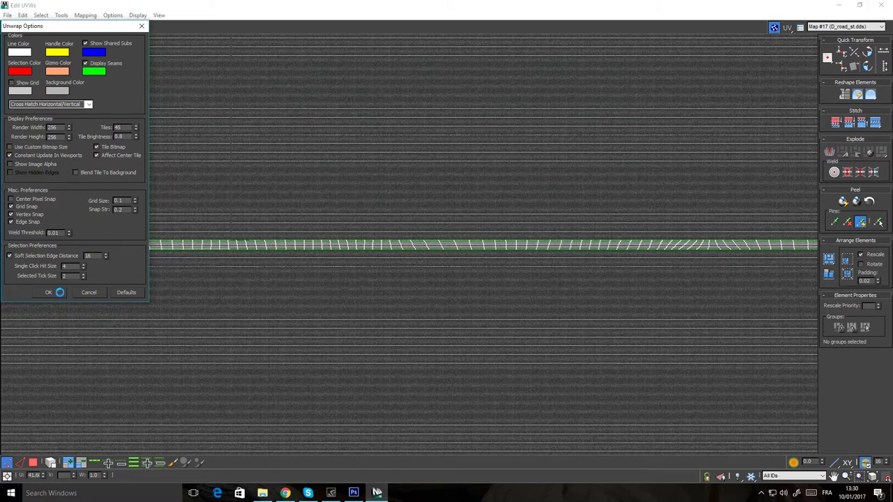
Examine where the lower corner of the UV strip's left end falls on the tiled road texture
{"action": "middle_click_drag", "start_coordinate": [158, 262], "coordinate": [727, 245]}
{"action": "middle_click_drag", "start_coordinate": [174, 279], "coordinate": [213, 276]}
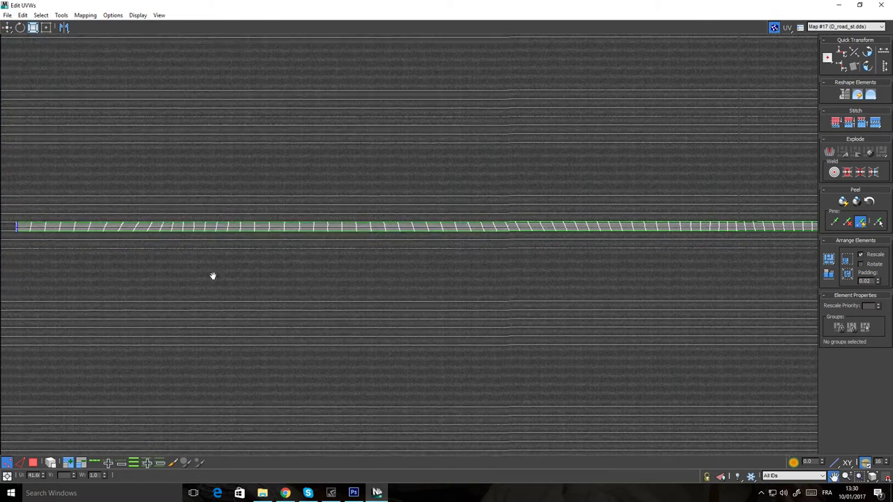
{"action": "scroll", "coordinate": [512, 293], "scroll_direction": "up", "scroll_amount": 10}
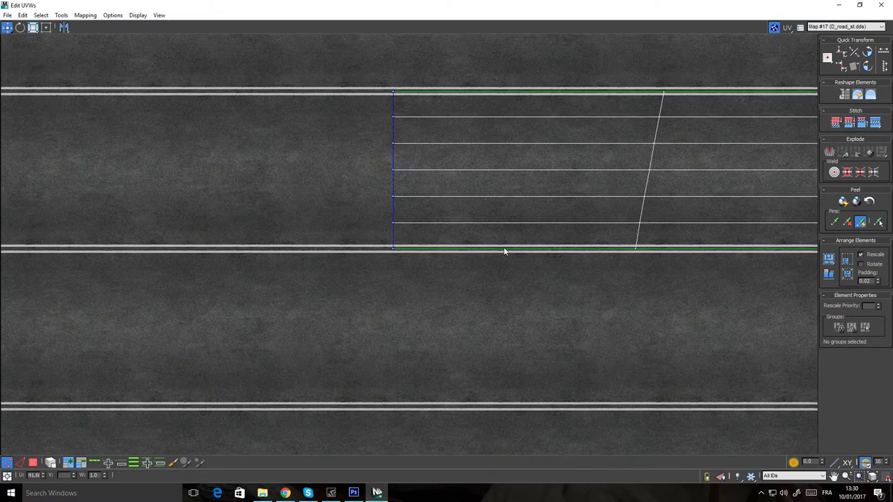
{"action": "scroll", "coordinate": [407, 226], "scroll_direction": "up", "scroll_amount": 10}
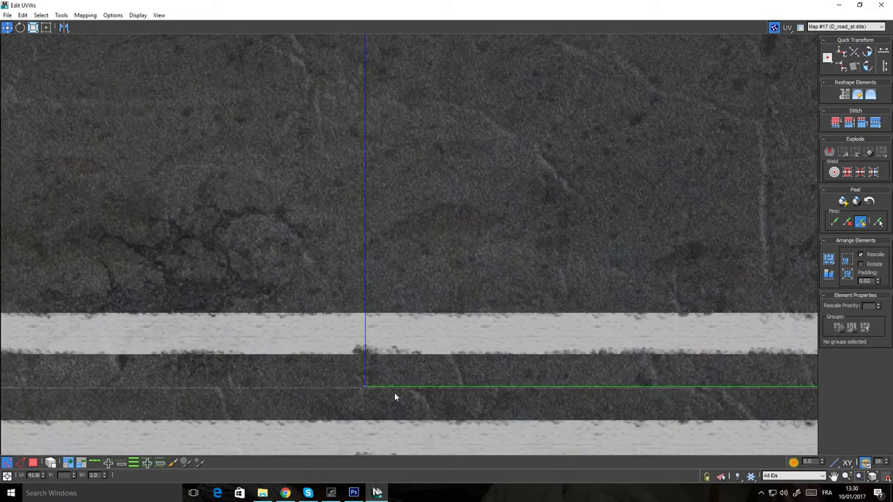
{"action": "scroll", "coordinate": [368, 385], "scroll_direction": "up", "scroll_amount": 6}
{"action": "scroll", "coordinate": [365, 385], "scroll_direction": "down", "scroll_amount": 5}
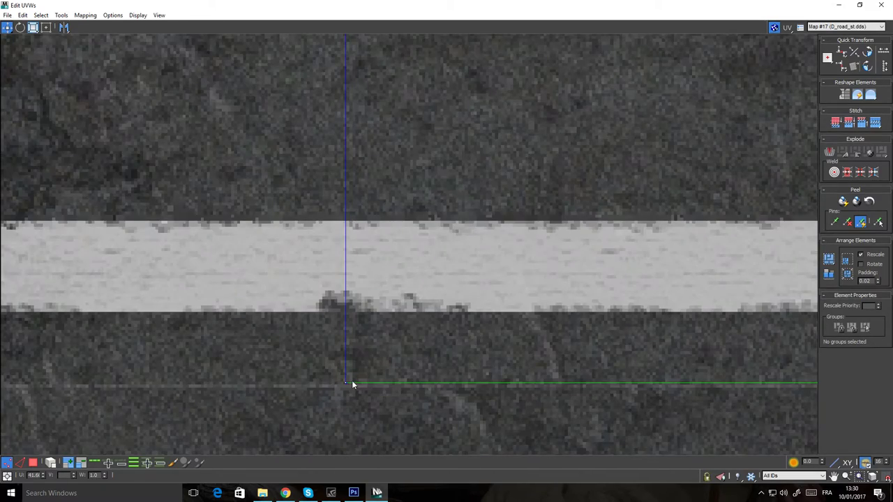
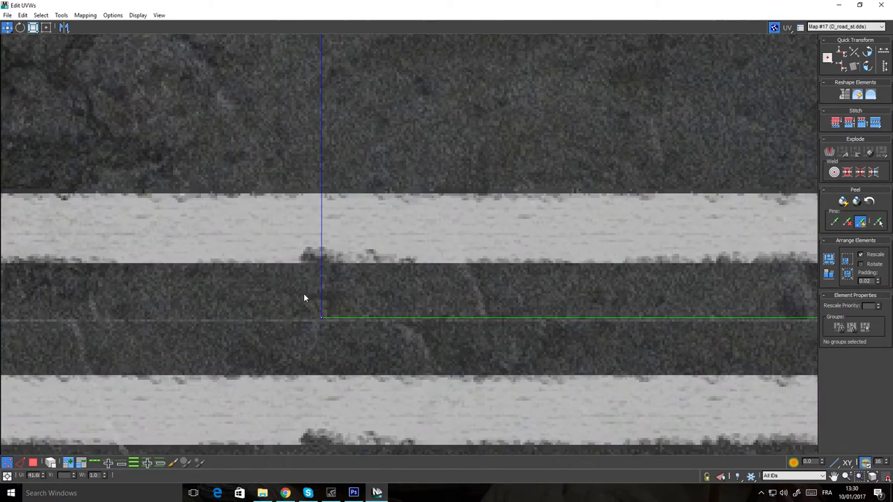
Select the left end's vertex column and compare its position with the dark mark on the white edge line
{"action": "scroll", "coordinate": [328, 319], "scroll_direction": "down", "scroll_amount": 6}
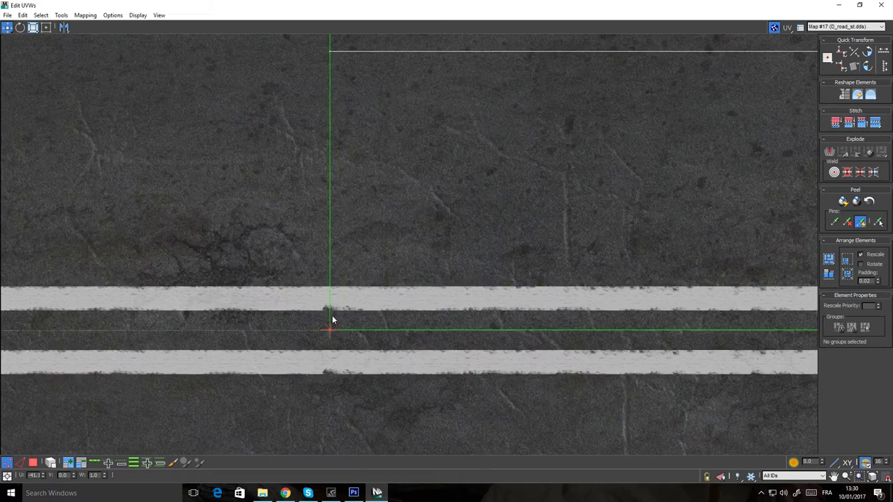
{"action": "scroll", "coordinate": [338, 293], "scroll_direction": "up", "scroll_amount": 5}
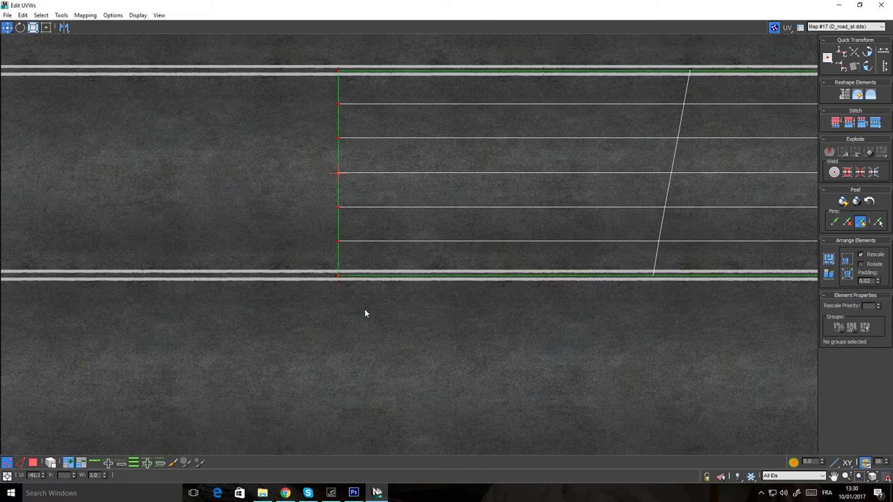
{"action": "scroll", "coordinate": [364, 314], "scroll_direction": "up", "scroll_amount": 8}
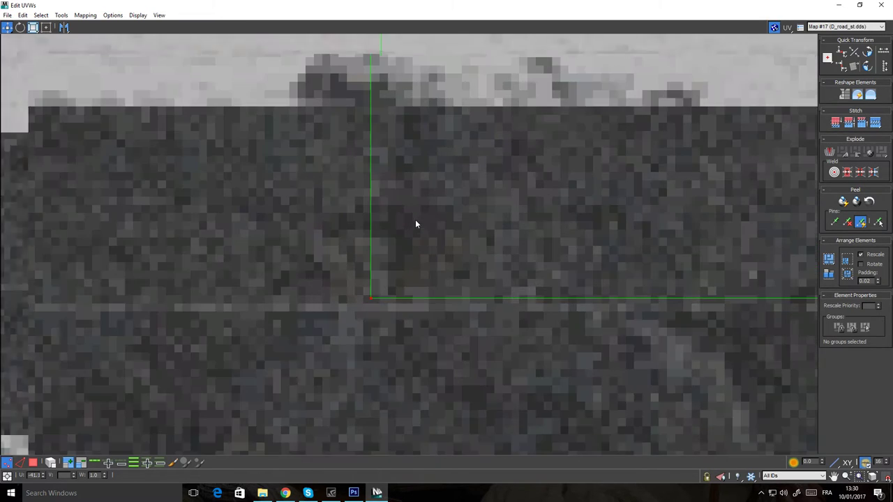
{"action": "scroll", "coordinate": [415, 224], "scroll_direction": "down", "scroll_amount": 3}
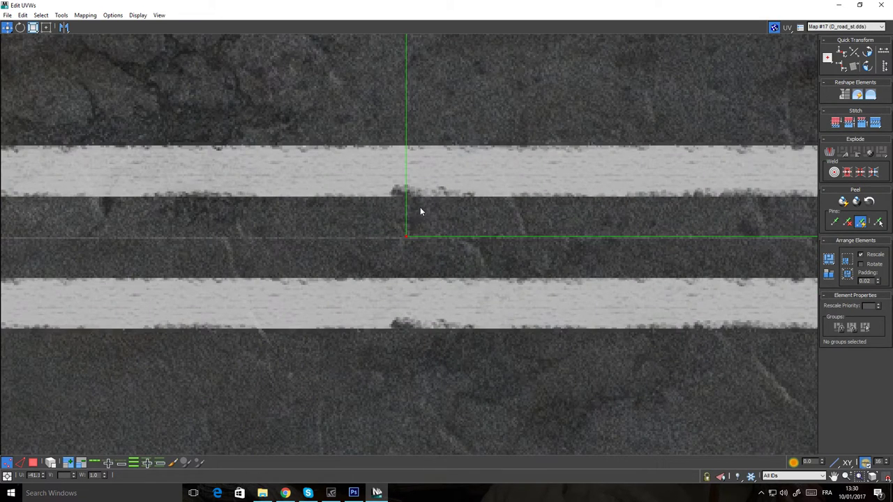
{"action": "scroll", "coordinate": [407, 234], "scroll_direction": "up", "scroll_amount": 2}
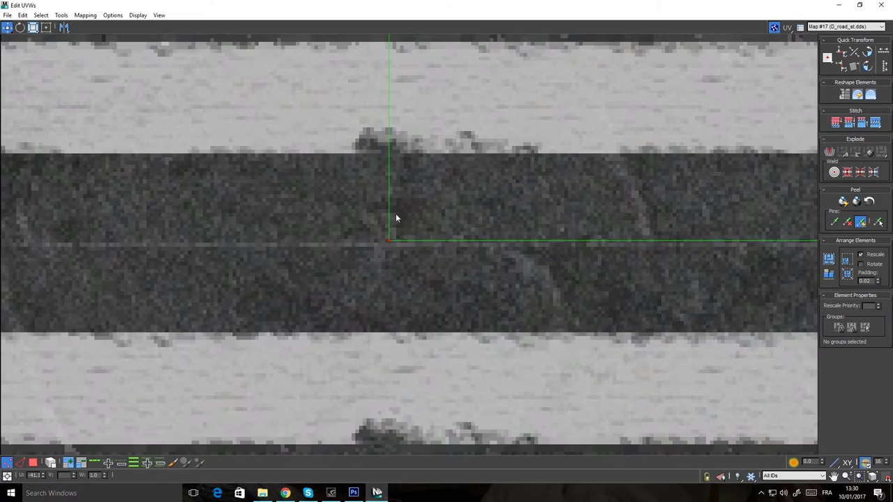
{"action": "scroll", "coordinate": [439, 235], "scroll_direction": "down", "scroll_amount": 6}
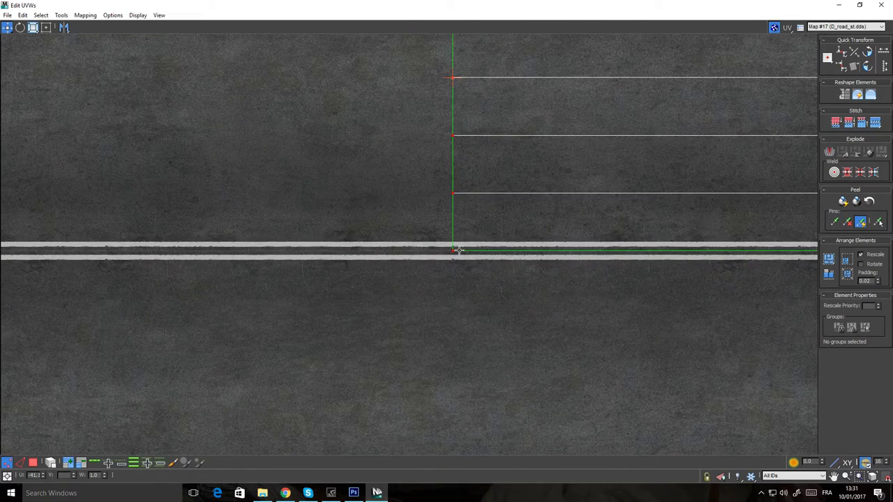
{"action": "scroll", "coordinate": [470, 251], "scroll_direction": "up", "scroll_amount": 5}
{"action": "scroll", "coordinate": [389, 260], "scroll_direction": "up", "scroll_amount": 2}
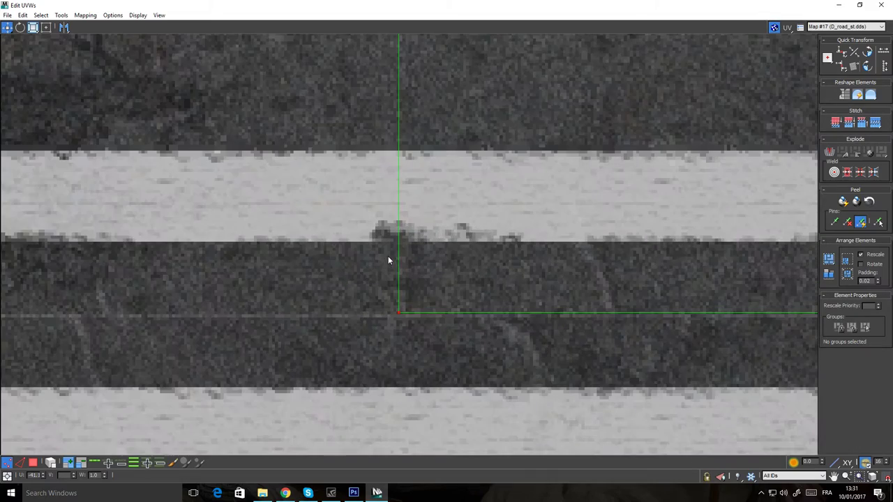
{"action": "scroll", "coordinate": [397, 216], "scroll_direction": "down", "scroll_amount": 4}
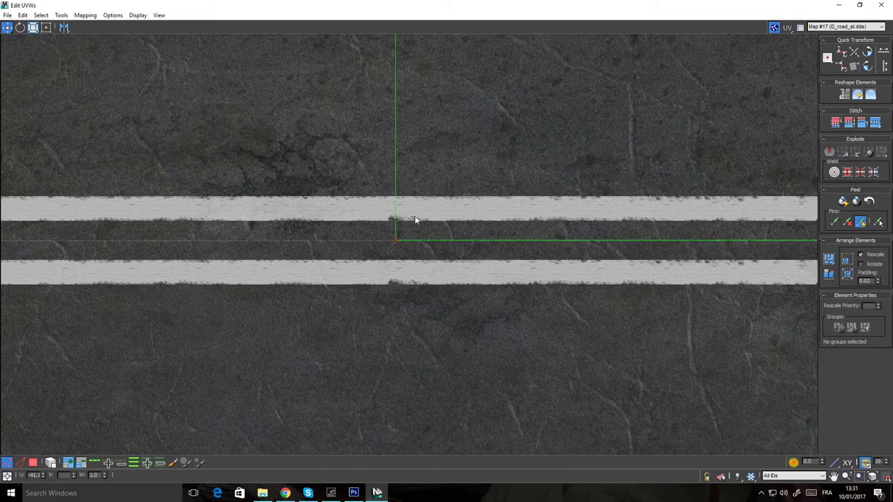
{"action": "scroll", "coordinate": [392, 204], "scroll_direction": "down", "scroll_amount": 4}
{"action": "scroll", "coordinate": [390, 203], "scroll_direction": "up", "scroll_amount": 3}
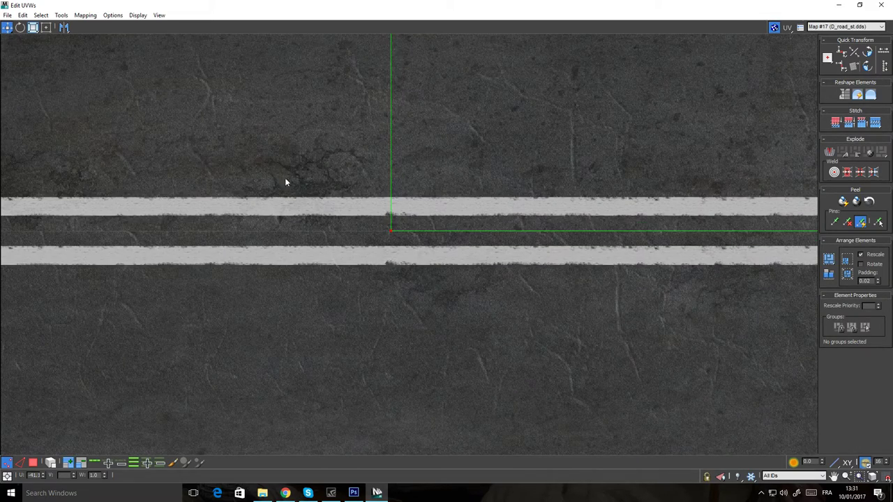
{"action": "scroll", "coordinate": [395, 219], "scroll_direction": "up", "scroll_amount": 3}
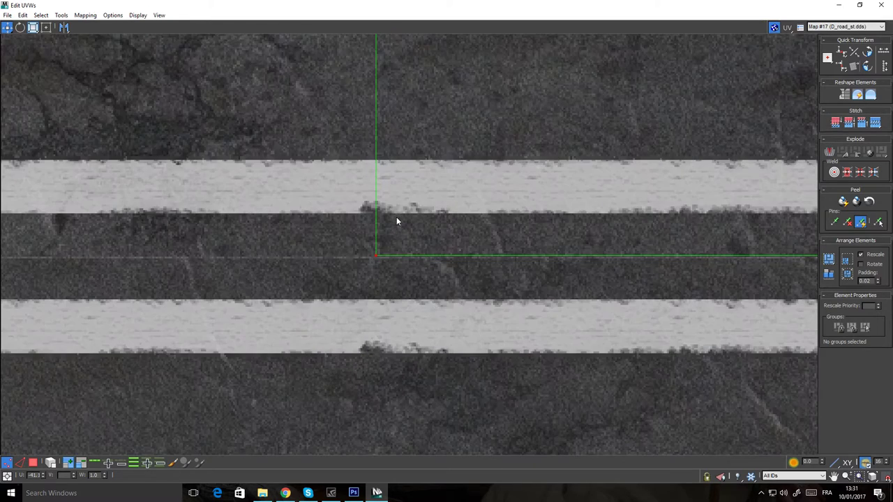
{"action": "scroll", "coordinate": [363, 207], "scroll_direction": "down", "scroll_amount": 4}
{"action": "scroll", "coordinate": [457, 255], "scroll_direction": "down", "scroll_amount": 3}
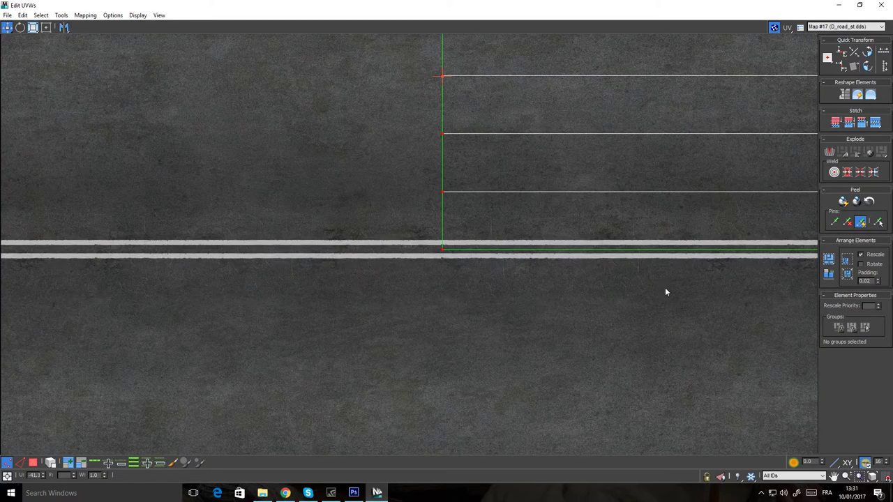
Examine where the lower corner of the UV strip's right end falls on the tiled road texture
{"action": "scroll", "coordinate": [303, 265], "scroll_direction": "down", "scroll_amount": 3}
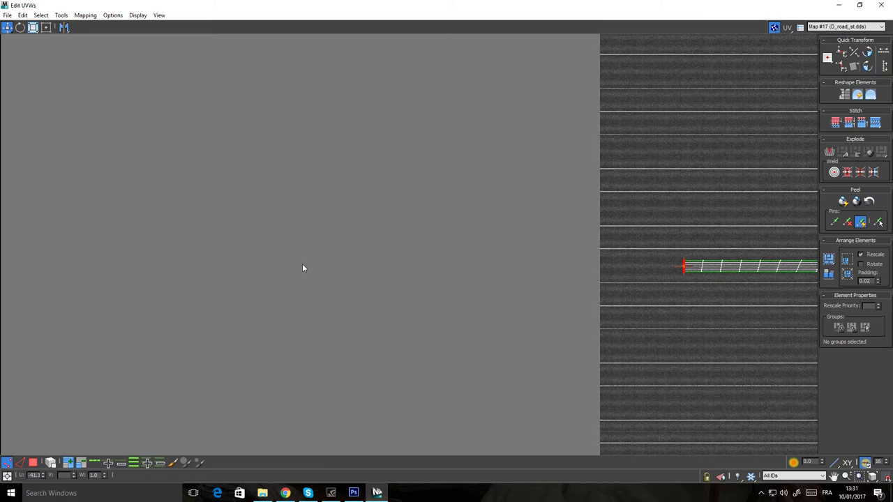
{"action": "mouse_move", "coordinate": [702, 283]}
{"action": "middle_mouse_down"}
{"action": "mouse_move", "coordinate": [594, 269]}
{"action": "mouse_move", "coordinate": [694, 288]}
{"action": "middle_mouse_up"}
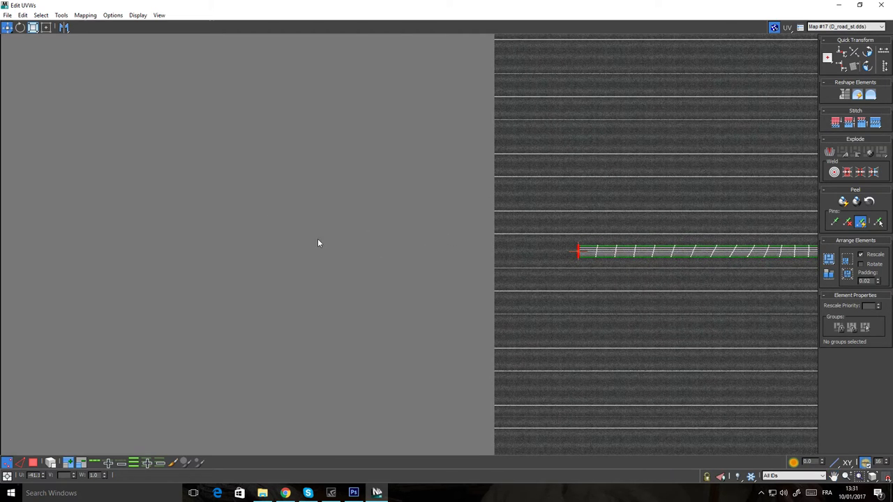
{"action": "middle_click_drag", "start_coordinate": [660, 318], "coordinate": [213, 231]}
{"action": "scroll", "coordinate": [213, 230], "scroll_direction": "down", "scroll_amount": 2}
{"action": "middle_click_drag", "start_coordinate": [662, 262], "coordinate": [433, 263]}
{"action": "scroll", "coordinate": [621, 261], "scroll_direction": "up", "scroll_amount": 1}
{"action": "middle_click_drag", "start_coordinate": [622, 260], "coordinate": [217, 263]}
{"action": "middle_click_drag", "start_coordinate": [662, 265], "coordinate": [265, 269]}
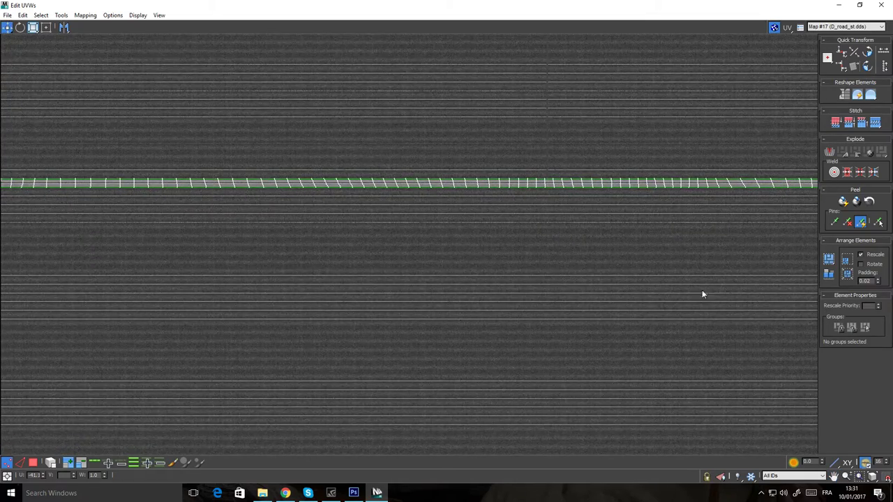
{"action": "middle_click_drag", "start_coordinate": [699, 285], "coordinate": [161, 304]}
{"action": "middle_click_drag", "start_coordinate": [729, 274], "coordinate": [358, 287]}
{"action": "scroll", "coordinate": [359, 287], "scroll_direction": "down", "scroll_amount": 1}
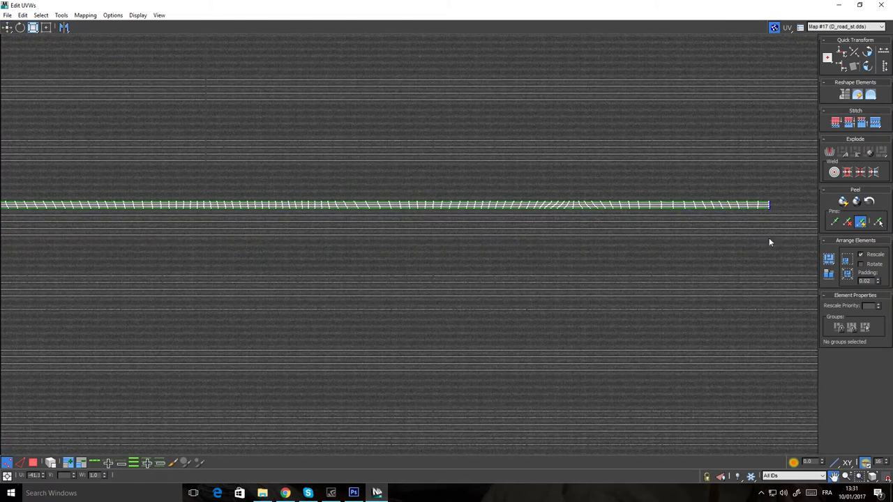
{"action": "middle_click_drag", "start_coordinate": [769, 241], "coordinate": [559, 265]}
{"action": "scroll", "coordinate": [559, 265], "scroll_direction": "up", "scroll_amount": 10}
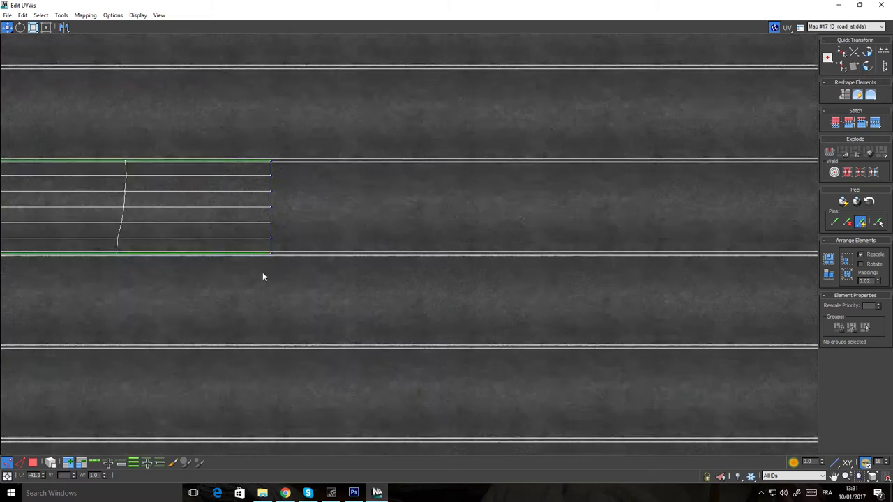
{"action": "scroll", "coordinate": [150, 231], "scroll_direction": "up", "scroll_amount": 3}
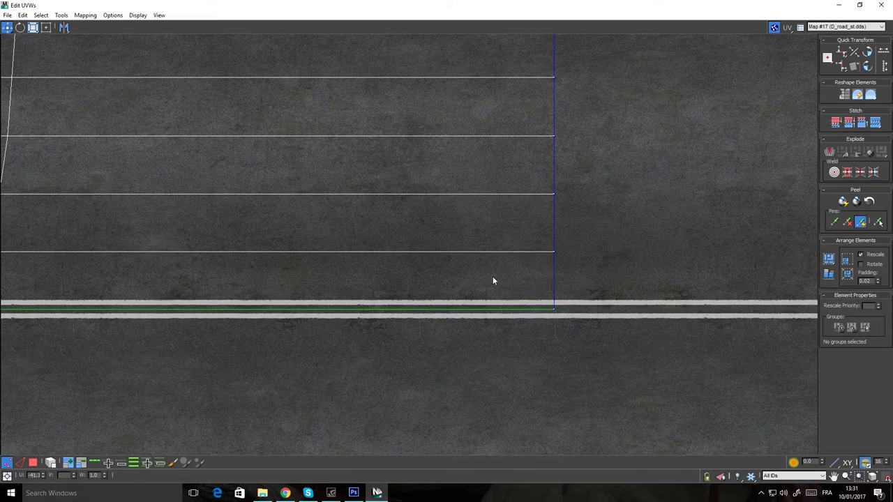
{"action": "scroll", "coordinate": [690, 301], "scroll_direction": "up", "scroll_amount": 3}
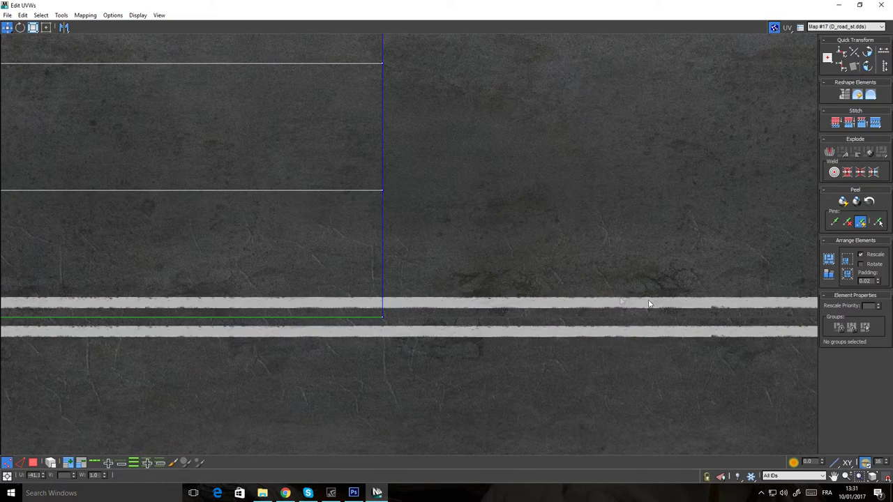
{"action": "scroll", "coordinate": [470, 279], "scroll_direction": "down", "scroll_amount": 2}
{"action": "scroll", "coordinate": [362, 276], "scroll_direction": "up", "scroll_amount": 2}
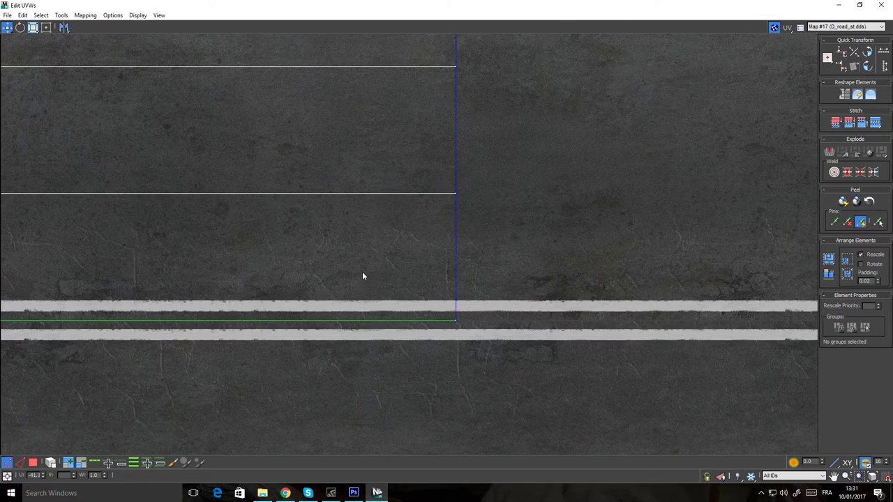
{"action": "middle_click_drag", "start_coordinate": [696, 303], "coordinate": [547, 301]}
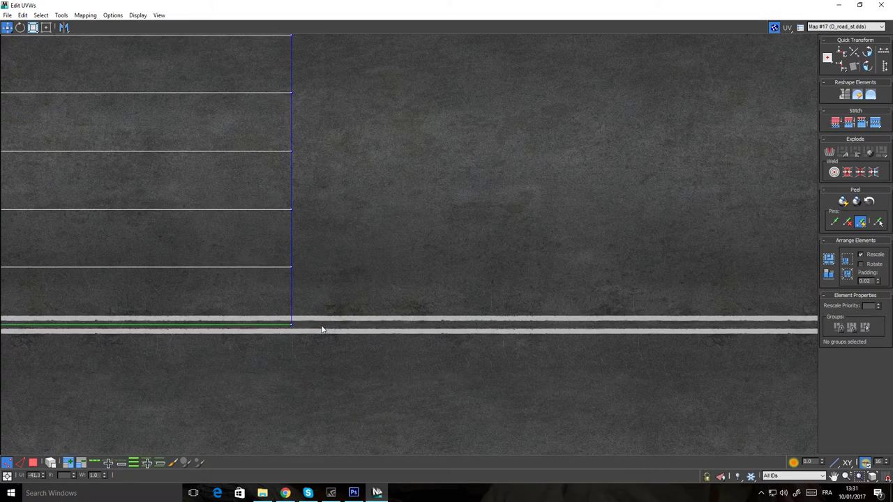
Select the vertex column at the strip's right end and move it outward to the matching mark on the white edge line
{"action": "middle_click_drag", "start_coordinate": [263, 344], "coordinate": [238, 340]}
{"action": "scroll", "coordinate": [346, 193], "scroll_direction": "down", "scroll_amount": 4}
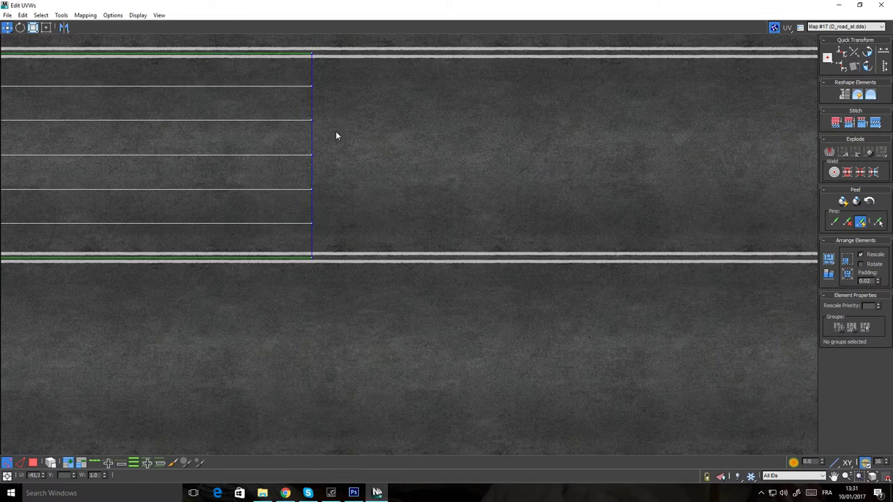
{"action": "left_click_drag", "start_coordinate": [330, 49], "coordinate": [297, 292]}
{"action": "scroll", "coordinate": [314, 278], "scroll_direction": "up", "scroll_amount": 4}
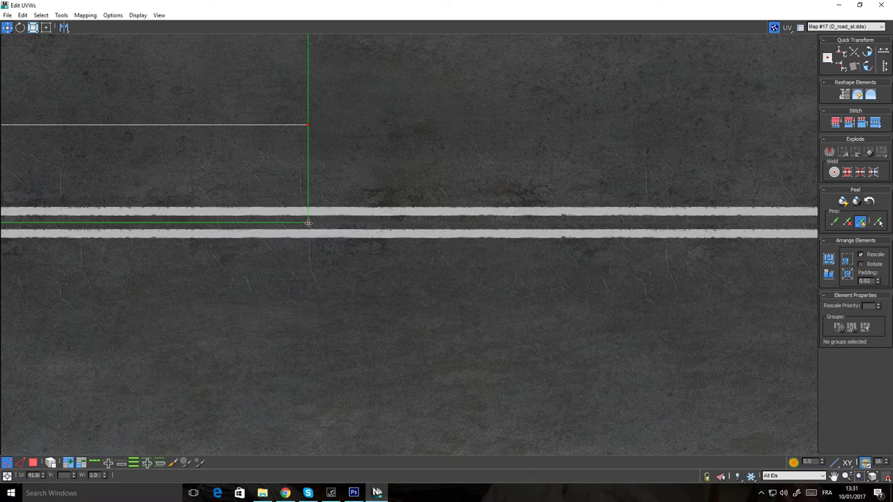
{"action": "left_click_drag", "start_coordinate": [308, 223], "coordinate": [563, 283]}
{"action": "scroll", "coordinate": [628, 209], "scroll_direction": "up", "scroll_amount": 6}
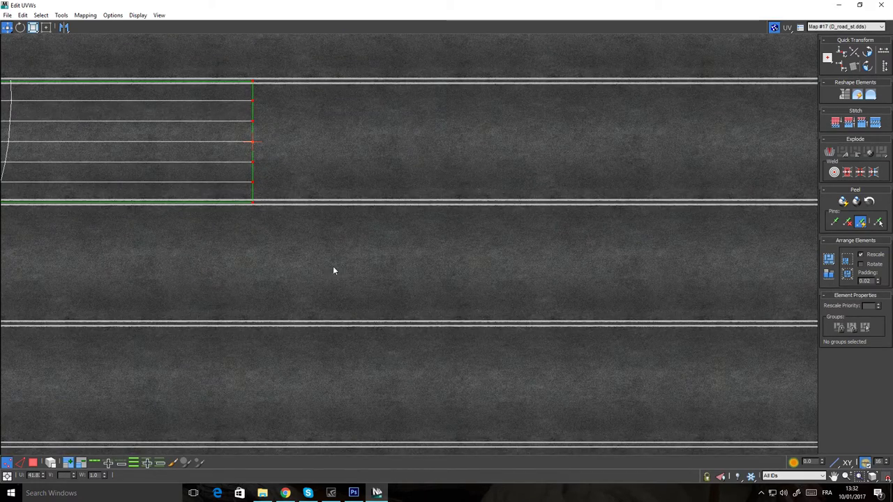
{"action": "scroll", "coordinate": [273, 281], "scroll_direction": "down", "scroll_amount": 3}
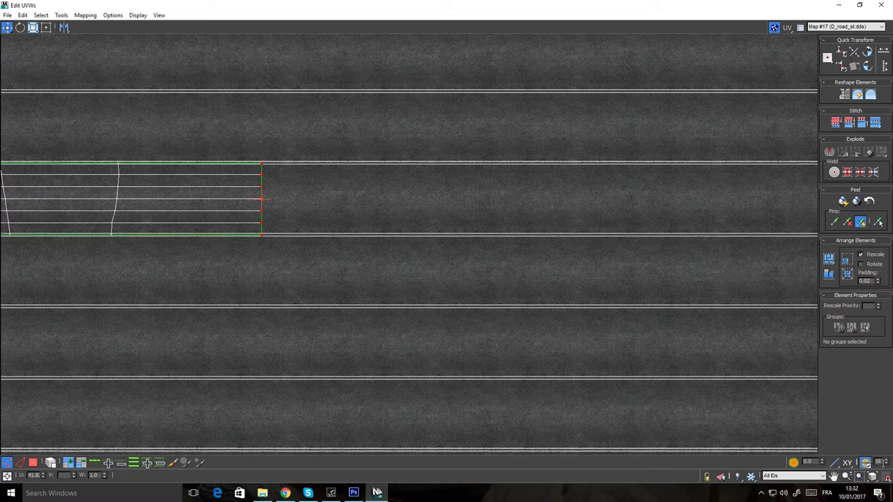
Shift the three vertex columns nearest the strip's right end toward that end, each by a smaller amount, to even out the stretch
{"action": "middle_click_drag", "start_coordinate": [232, 282], "coordinate": [367, 302]}
{"action": "scroll", "coordinate": [255, 294], "scroll_direction": "down", "scroll_amount": 3}
{"action": "scroll", "coordinate": [389, 305], "scroll_direction": "up", "scroll_amount": 2}
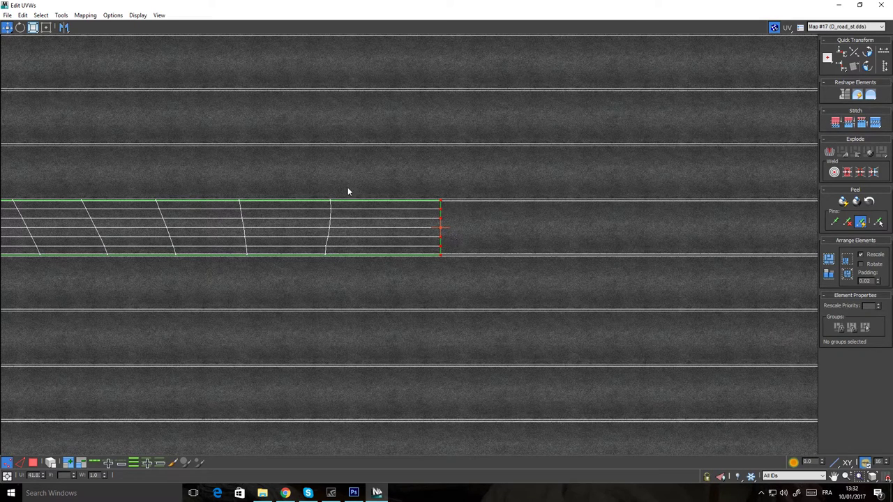
{"action": "left_click_drag", "start_coordinate": [347, 187], "coordinate": [294, 281]}
{"action": "left_click_drag", "start_coordinate": [330, 254], "coordinate": [350, 256]}
{"action": "left_click_drag", "start_coordinate": [283, 184], "coordinate": [277, 256]}
{"action": "left_click_drag", "start_coordinate": [196, 195], "coordinate": [198, 257]}
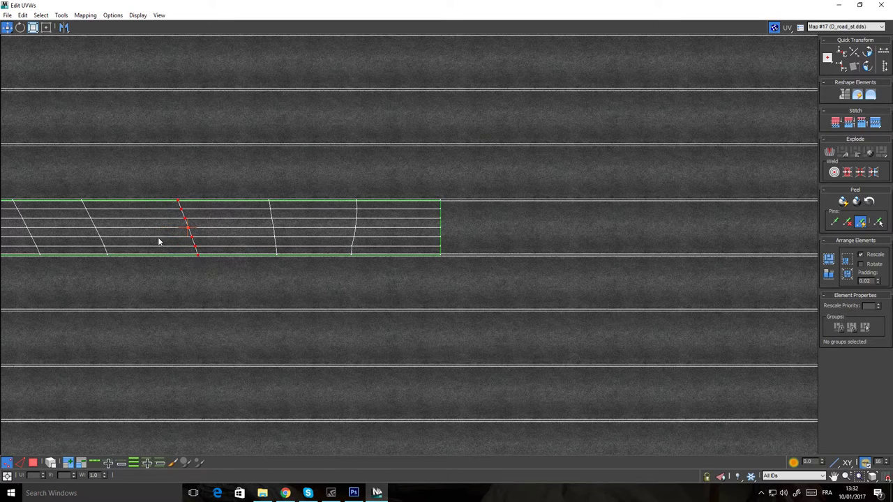
Shift the fourth, fifth and sixth vertex columns slightly toward the strip's right end, by decreasing amounts, to blend the spacing
{"action": "left_click_drag", "start_coordinate": [68, 279], "coordinate": [66, 277]}
{"action": "middle_click_drag", "start_coordinate": [118, 293], "coordinate": [488, 290]}
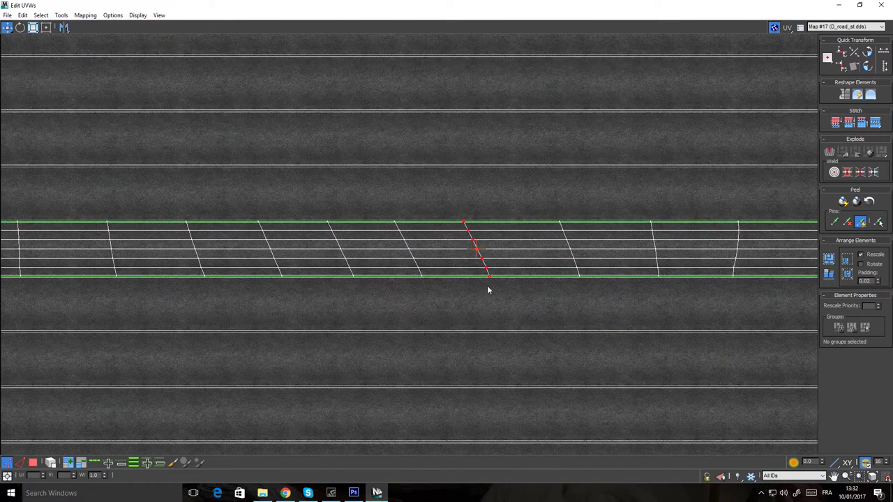
{"action": "left_click_drag", "start_coordinate": [488, 276], "coordinate": [503, 278]}
{"action": "left_click_drag", "start_coordinate": [427, 191], "coordinate": [372, 303]}
{"action": "left_click_drag", "start_coordinate": [421, 277], "coordinate": [433, 278]}
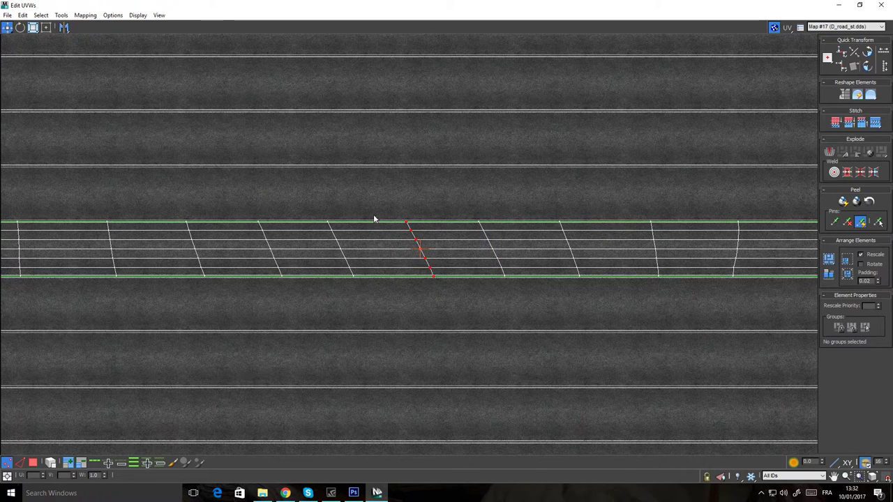
{"action": "left_click_drag", "start_coordinate": [374, 219], "coordinate": [357, 278]}
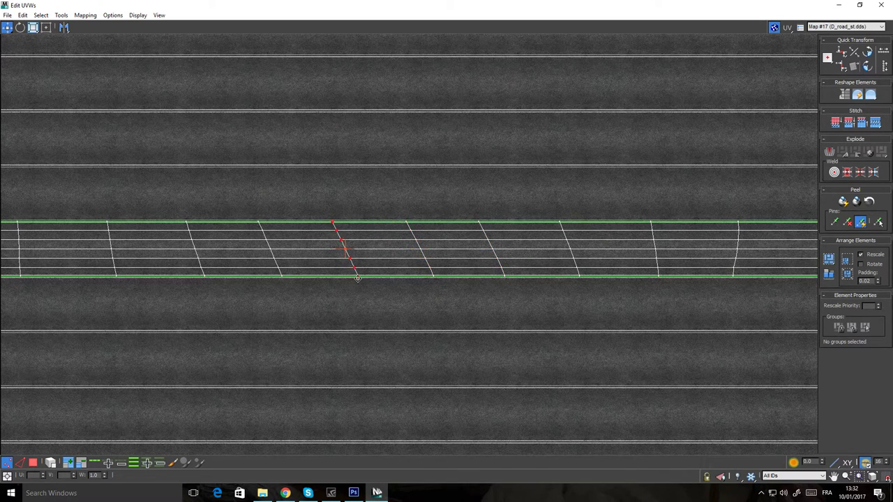
{"action": "scroll", "coordinate": [454, 245], "scroll_direction": "down", "scroll_amount": 3}
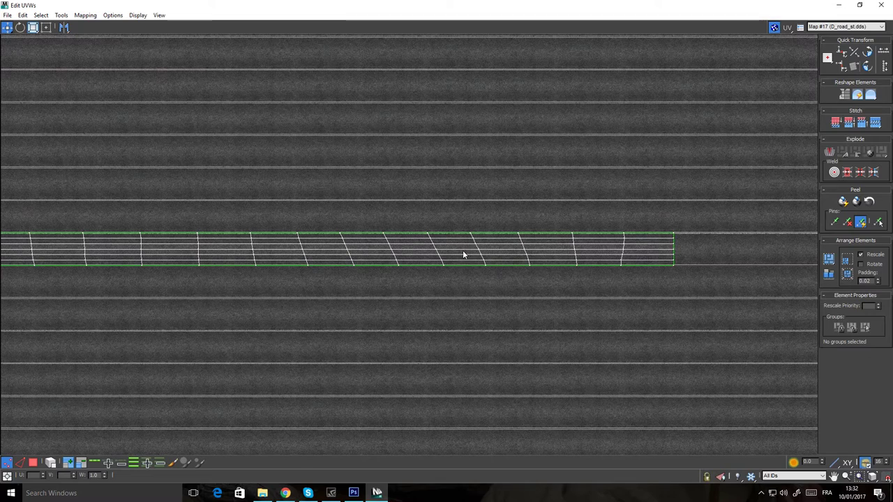
Close the UV editor and leave the vertex sub-object level of race_track's Unwrap UVW modifier
{"action": "left_click", "coordinate": [860, 5]}
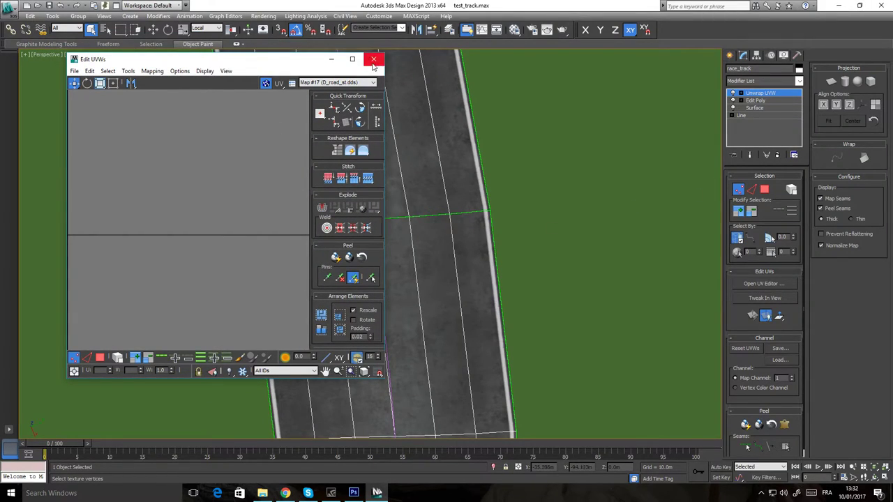
{"action": "left_click", "coordinate": [770, 91]}
{"action": "left_click", "coordinate": [739, 193]}
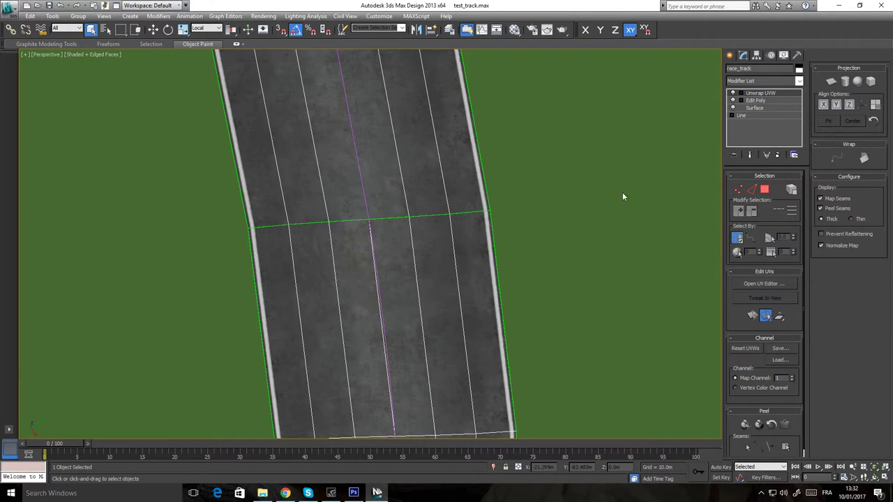
Deselect the track and turn off the edged faces display to show the road seam without wireframe
{"action": "left_click", "coordinate": [586, 204]}
{"action": "key", "text": "F4"}
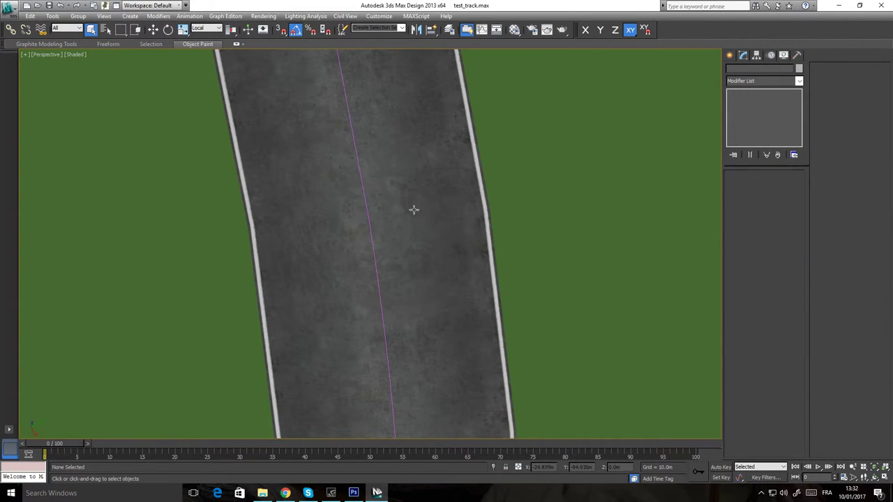
{"action": "scroll", "coordinate": [422, 194], "scroll_direction": "down", "scroll_amount": 5}
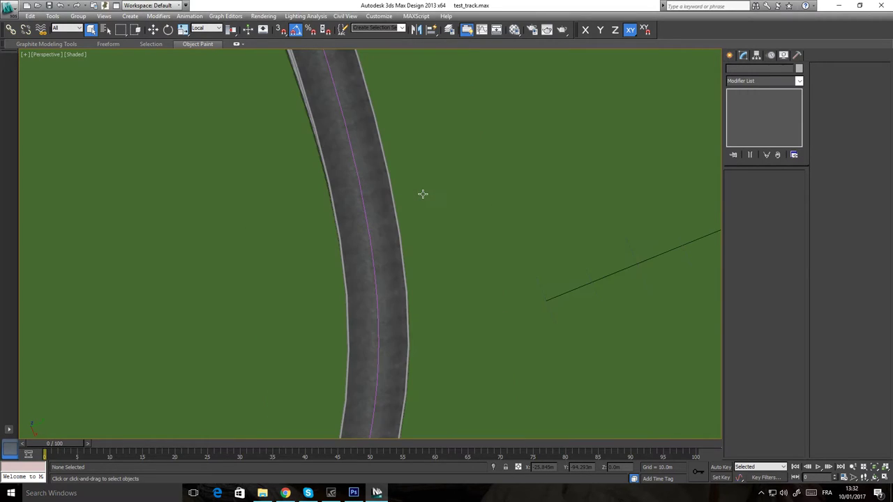
{"action": "scroll", "coordinate": [363, 197], "scroll_direction": "down", "scroll_amount": 3}
Examine the textured road around the whole circuit from several angles, with race_track selected and deselected
{"action": "left_click", "coordinate": [371, 230]}
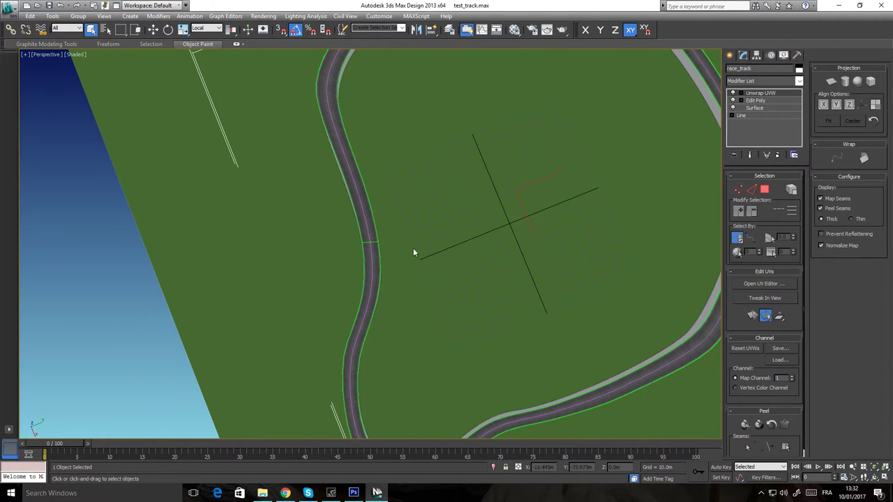
{"action": "middle_click_drag", "start_coordinate": [544, 260], "coordinate": [501, 203], "text": "alt"}
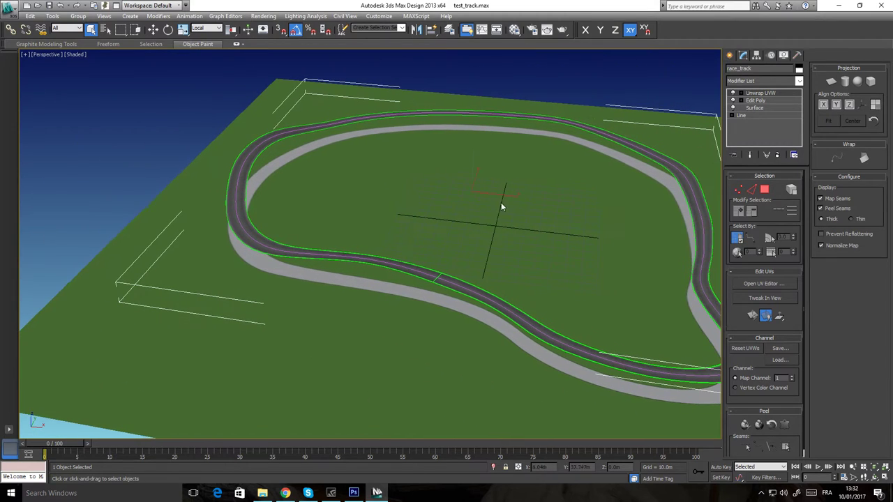
{"action": "middle_click_drag", "start_coordinate": [616, 229], "coordinate": [465, 244], "text": "alt"}
{"action": "scroll", "coordinate": [515, 282], "scroll_direction": "up", "scroll_amount": 4}
{"action": "middle_click_drag", "start_coordinate": [515, 281], "coordinate": [528, 265], "text": "alt"}
{"action": "scroll", "coordinate": [529, 261], "scroll_direction": "down", "scroll_amount": 5}
{"action": "middle_click_drag", "start_coordinate": [464, 229], "coordinate": [466, 244]}
{"action": "scroll", "coordinate": [468, 244], "scroll_direction": "up", "scroll_amount": 3}
{"action": "scroll", "coordinate": [469, 242], "scroll_direction": "up", "scroll_amount": 2}
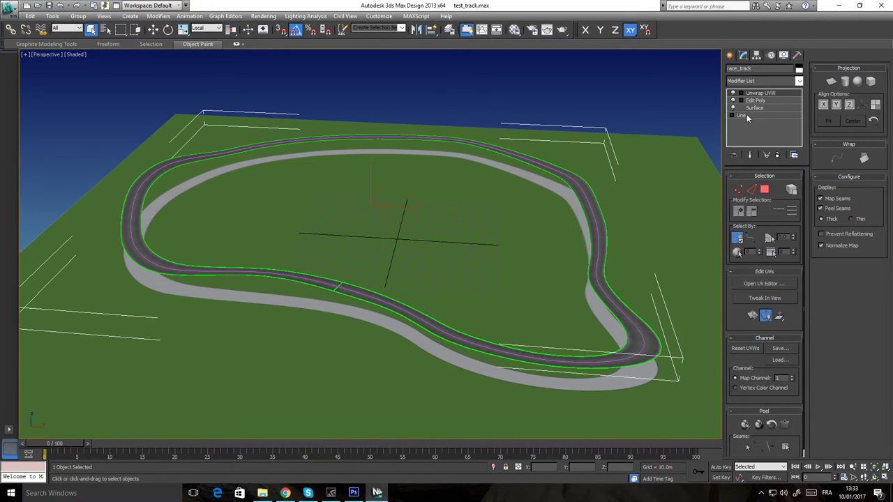
{"action": "middle_click_drag", "start_coordinate": [615, 204], "coordinate": [599, 213], "text": "alt"}
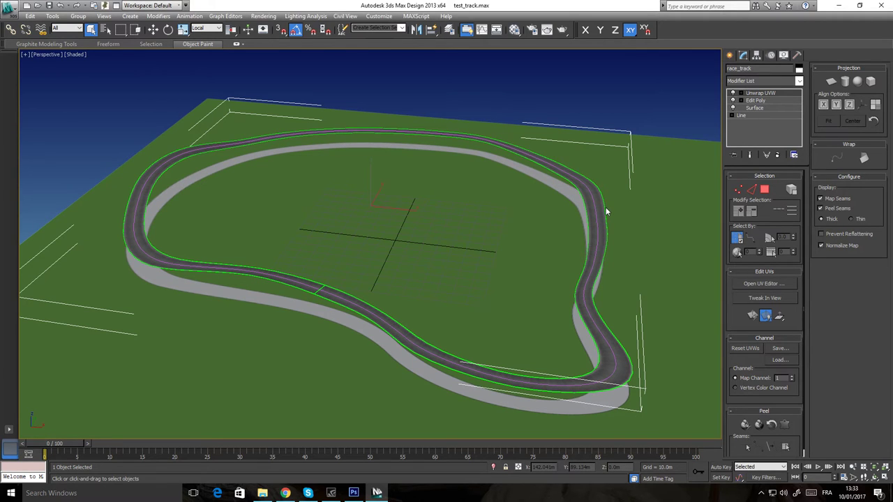
{"action": "middle_click_drag", "start_coordinate": [591, 267], "coordinate": [614, 269], "text": "alt"}
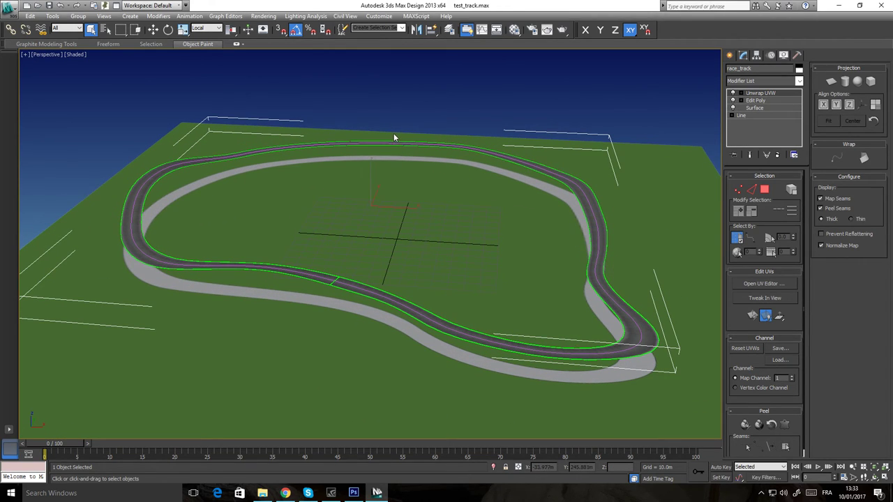
{"action": "left_click", "coordinate": [410, 110]}
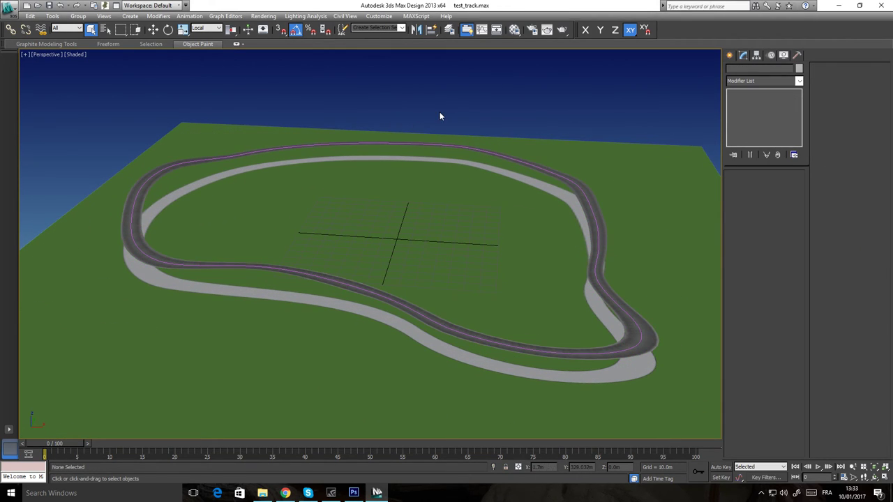
{"action": "left_click", "coordinate": [584, 186]}
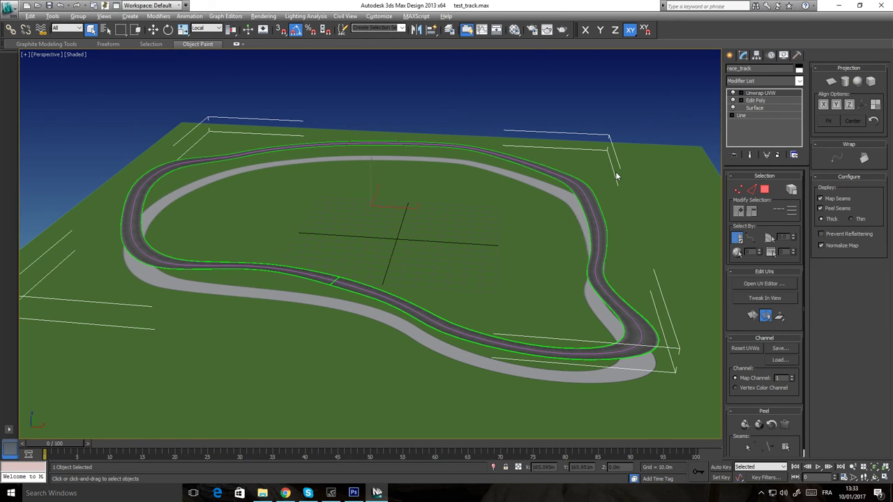